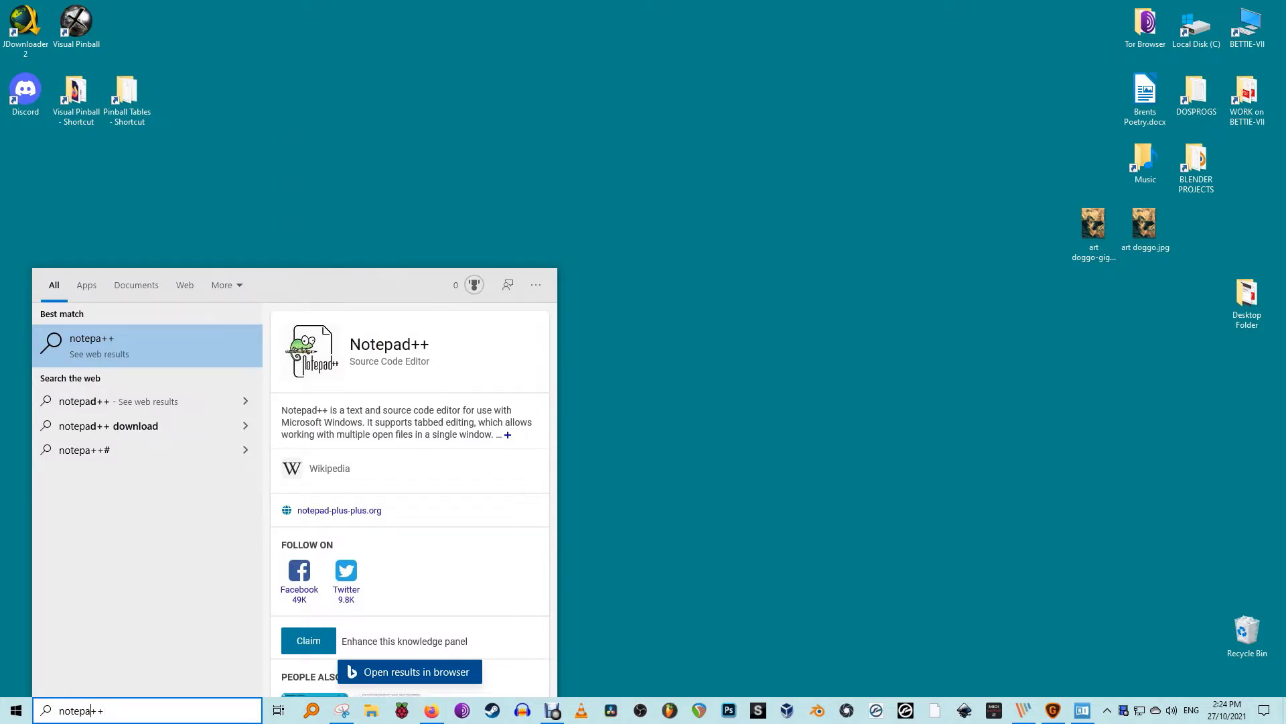
# Launch Notepad++ from the Windows Search results for 'notepad++'
pyautogui.write('d')
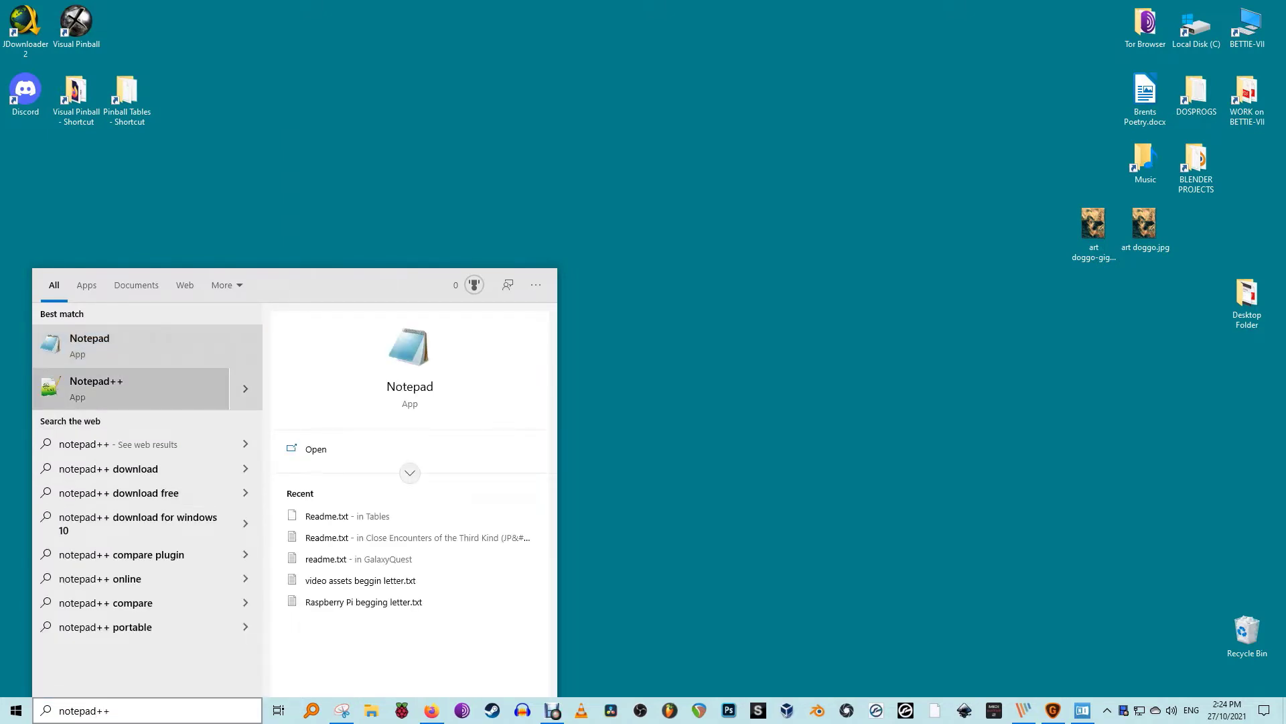
pyautogui.click(130, 389)
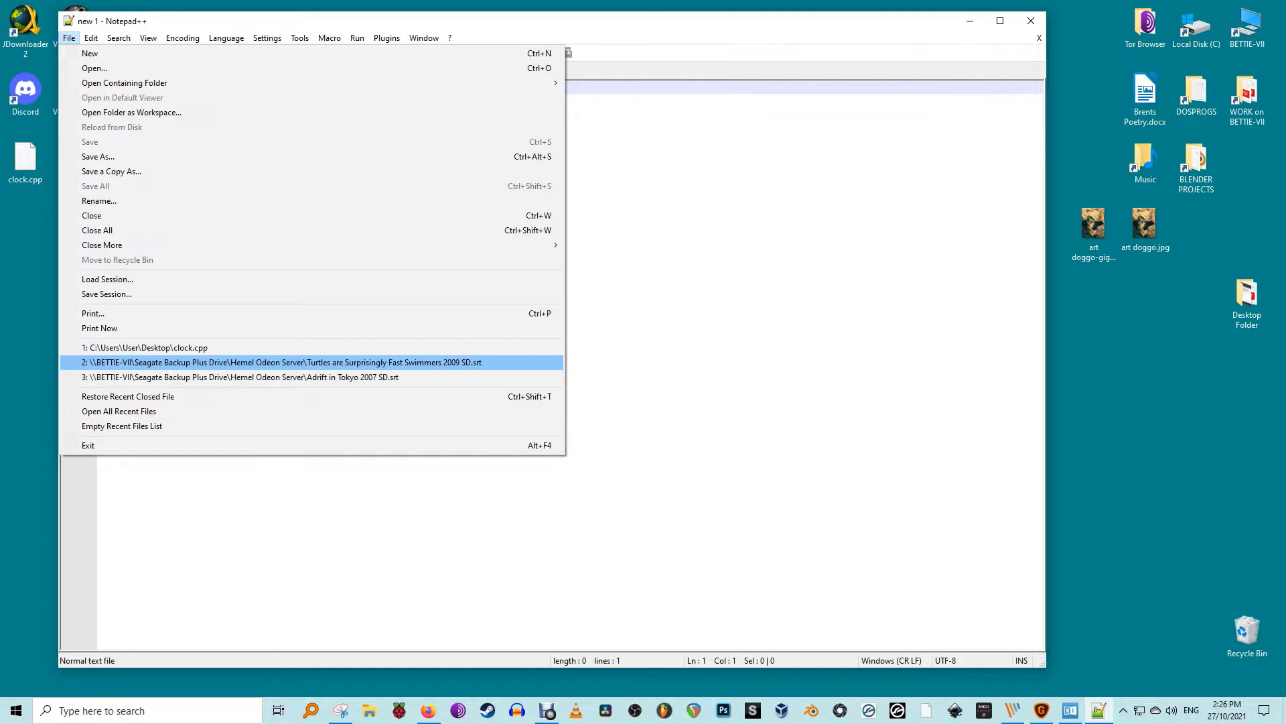
# Reopen the recent file 'Turtles are Surprisingly Fast Swimmers 2009 SD.srt' and scroll through its captions
pyautogui.click(281, 363)
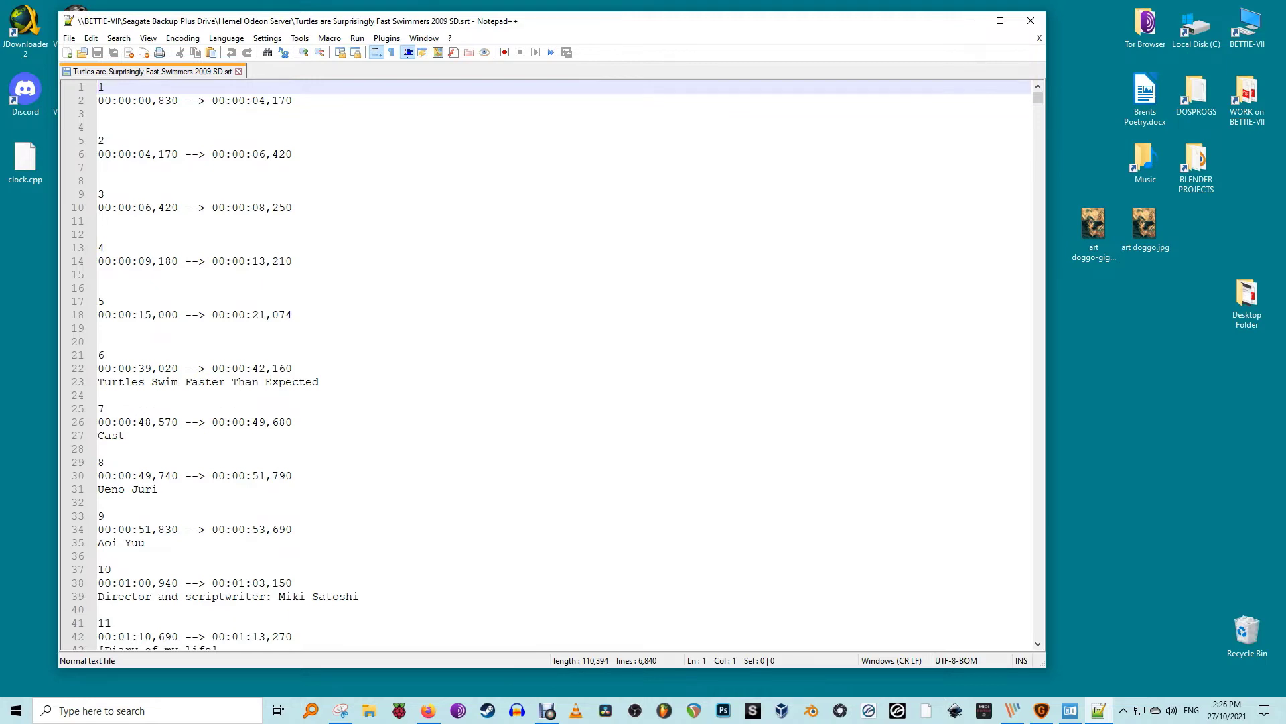
pyautogui.scroll(-4, 550, 365)
pyautogui.scroll(-4, 549, 365)
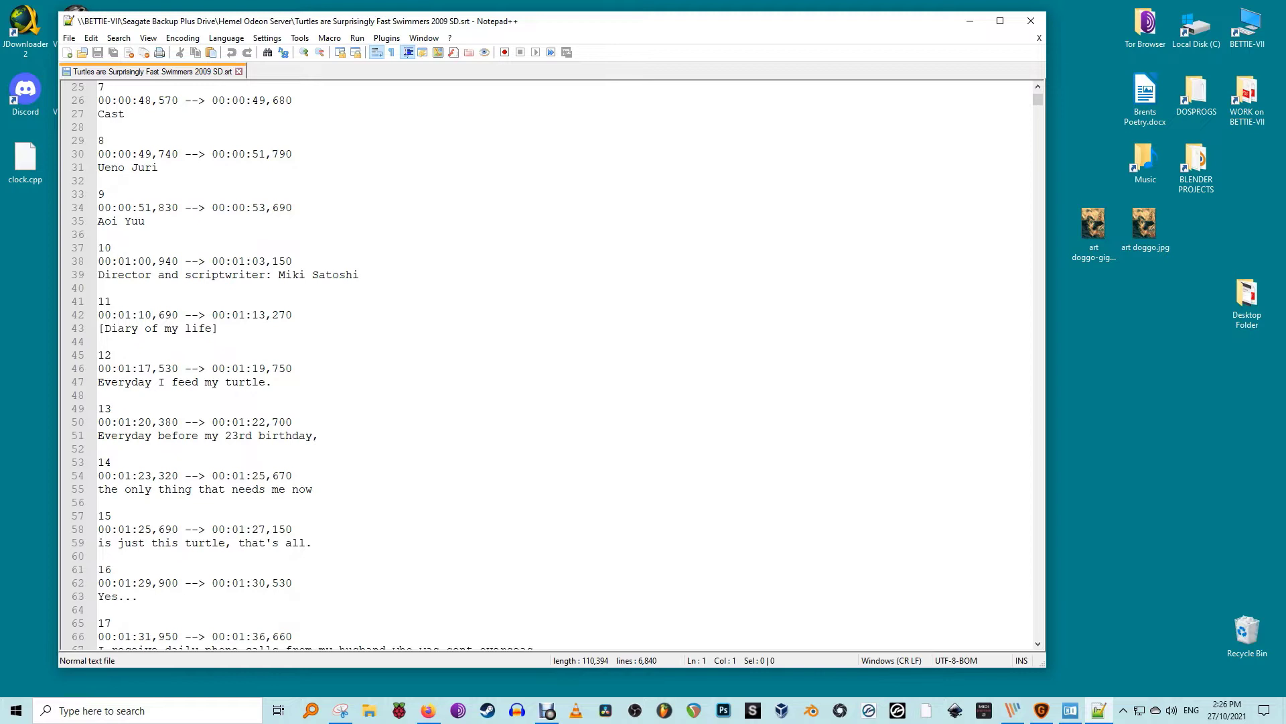
pyautogui.scroll(-3, 549, 365)
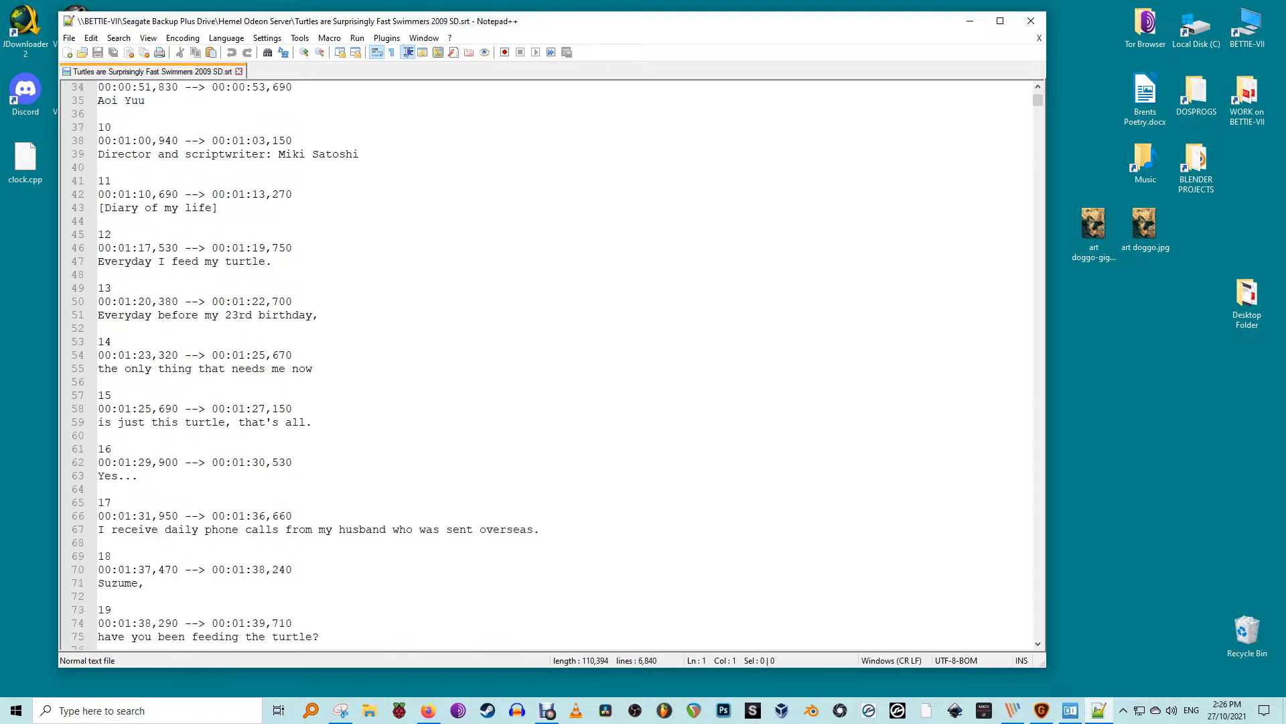
pyautogui.scroll(-2, 549, 365)
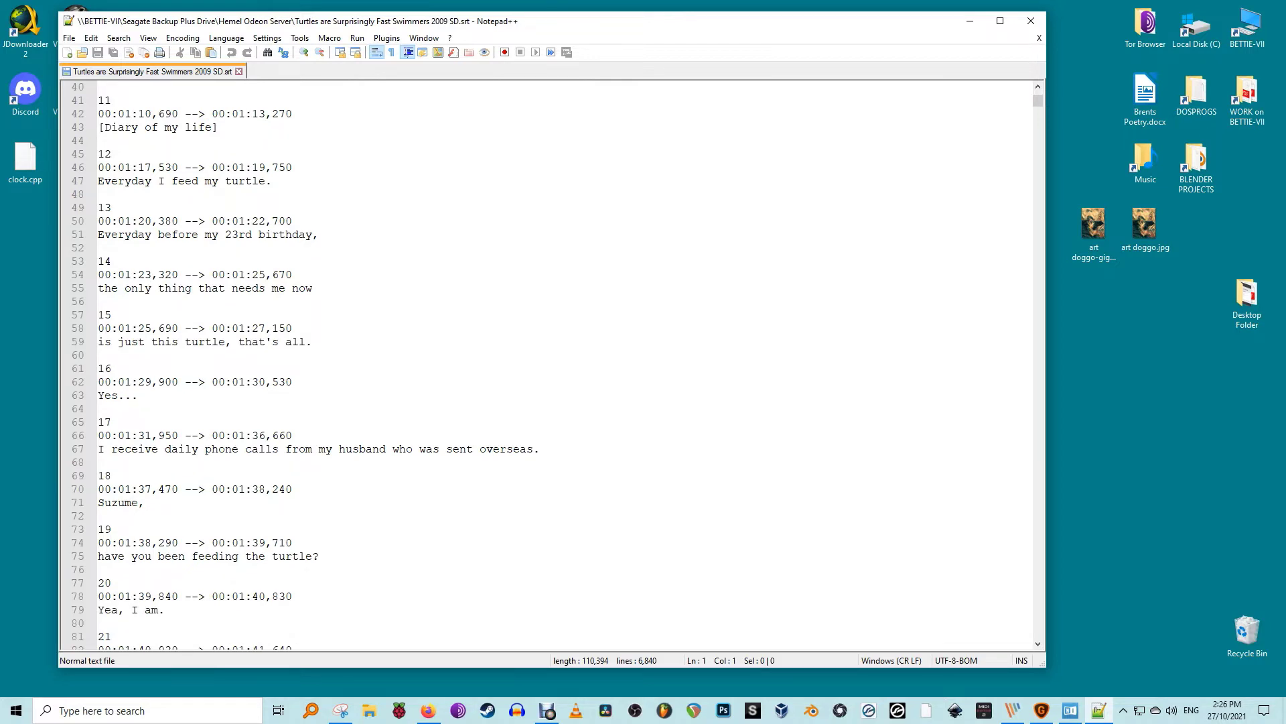
pyautogui.scroll(3, 550, 365)
pyautogui.scroll(4, 549, 365)
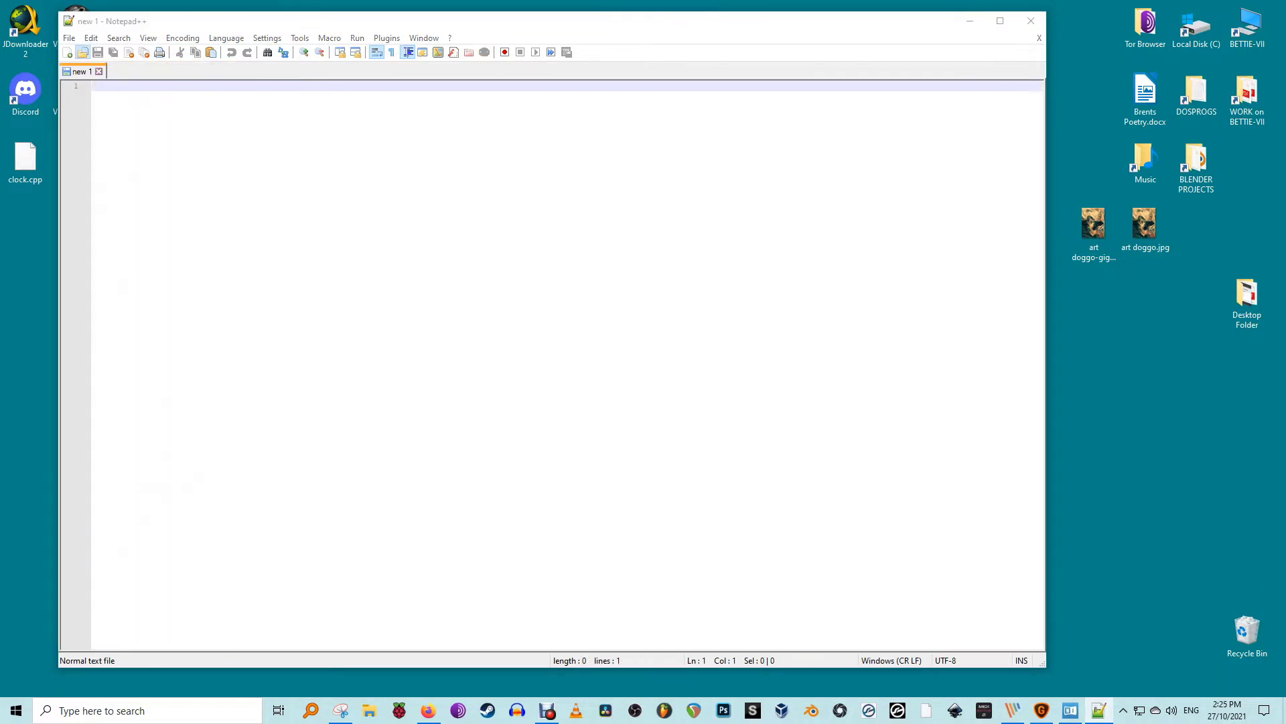
# Open clock.cpp from the Desktop and scroll through its C++ code
pyautogui.hotkey('ctrl', 'o')
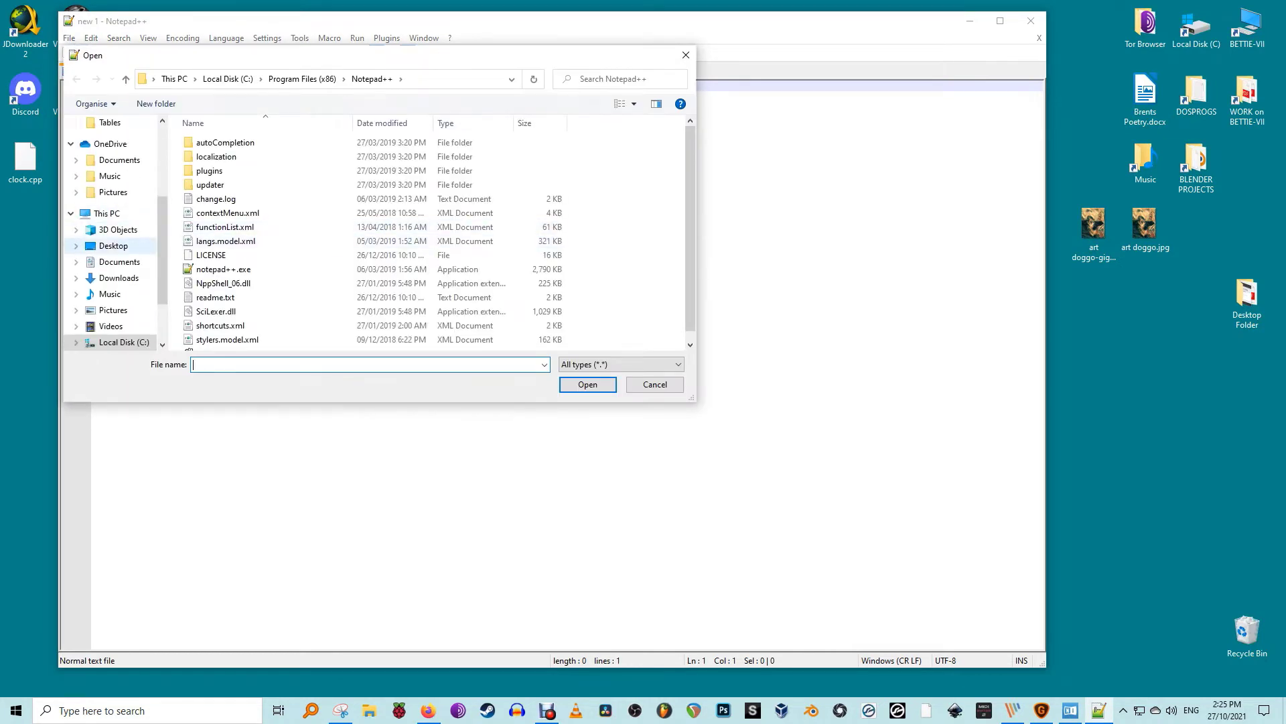
pyautogui.click(113, 245)
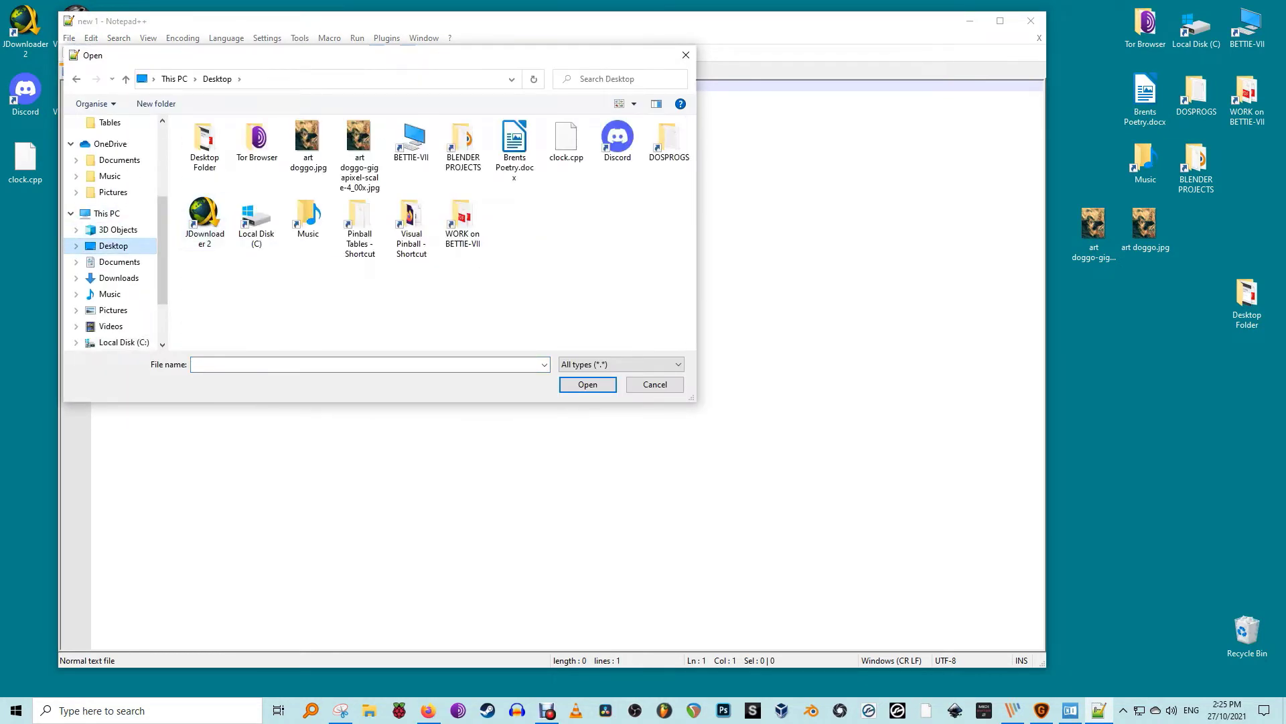
pyautogui.doubleClick(566, 140)
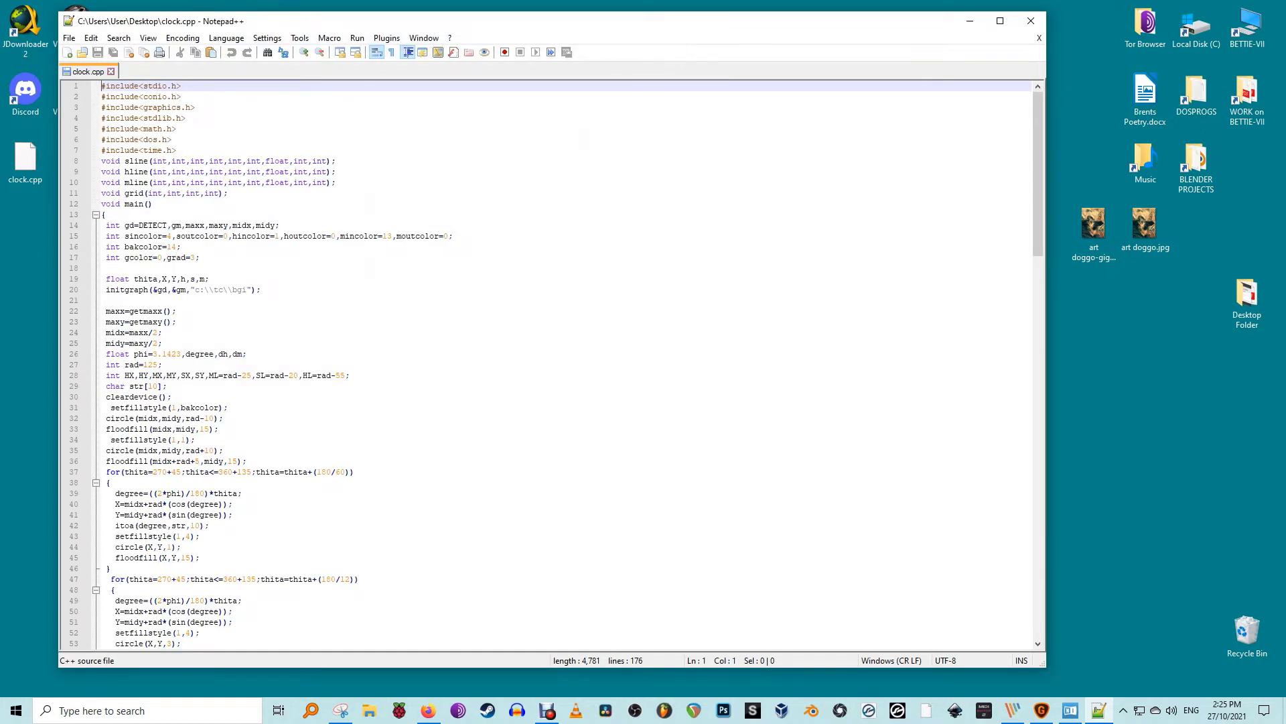
pyautogui.scroll(-6, 567, 363)
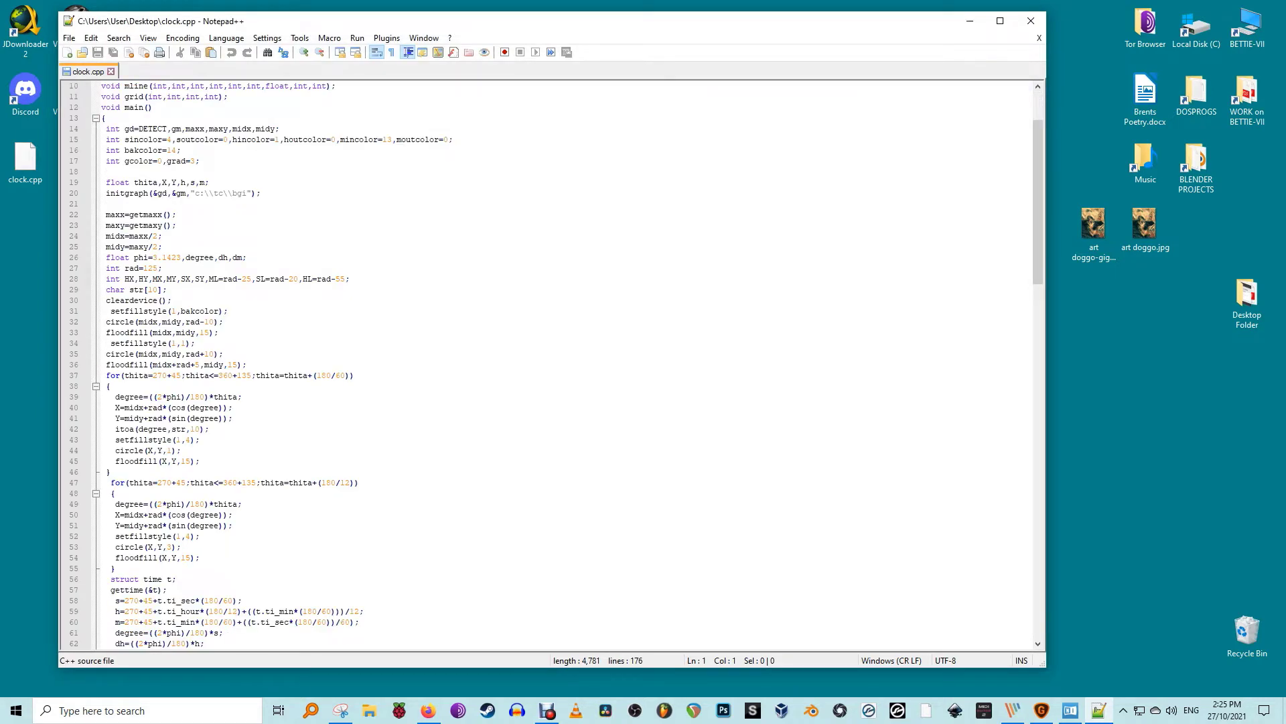
pyautogui.scroll(-8, 555, 365)
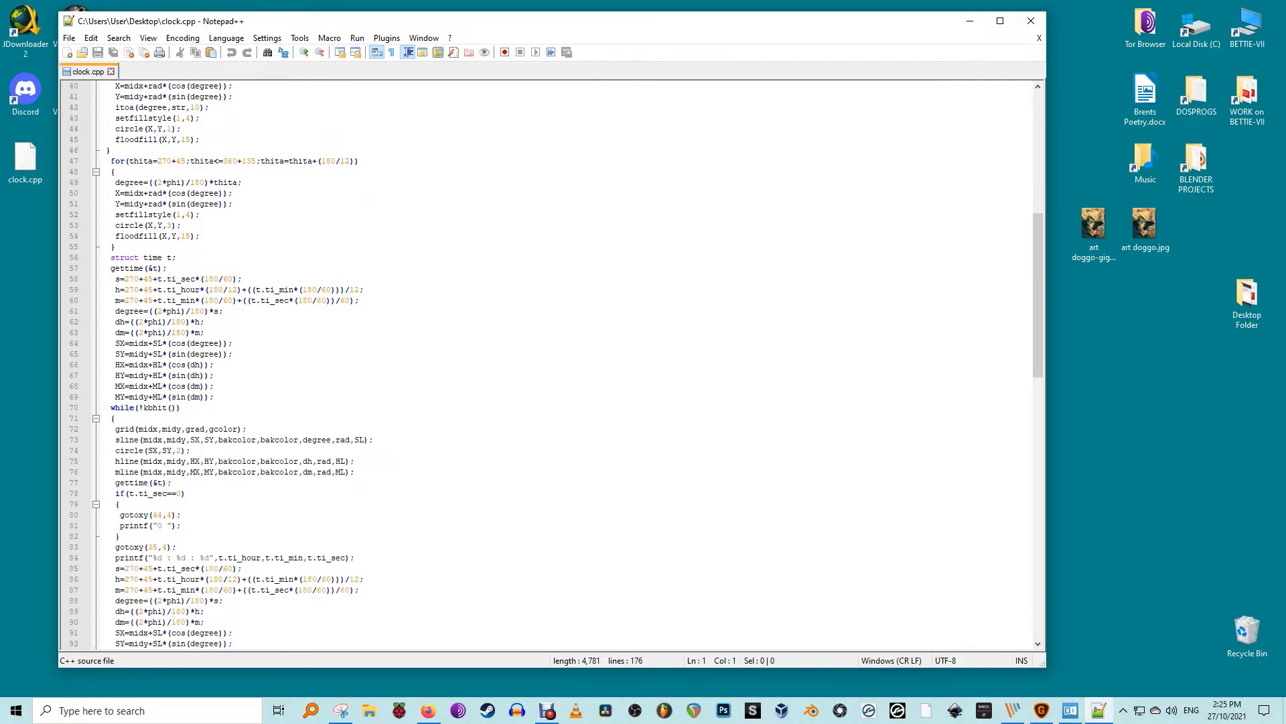
pyautogui.scroll(11, 568, 364)
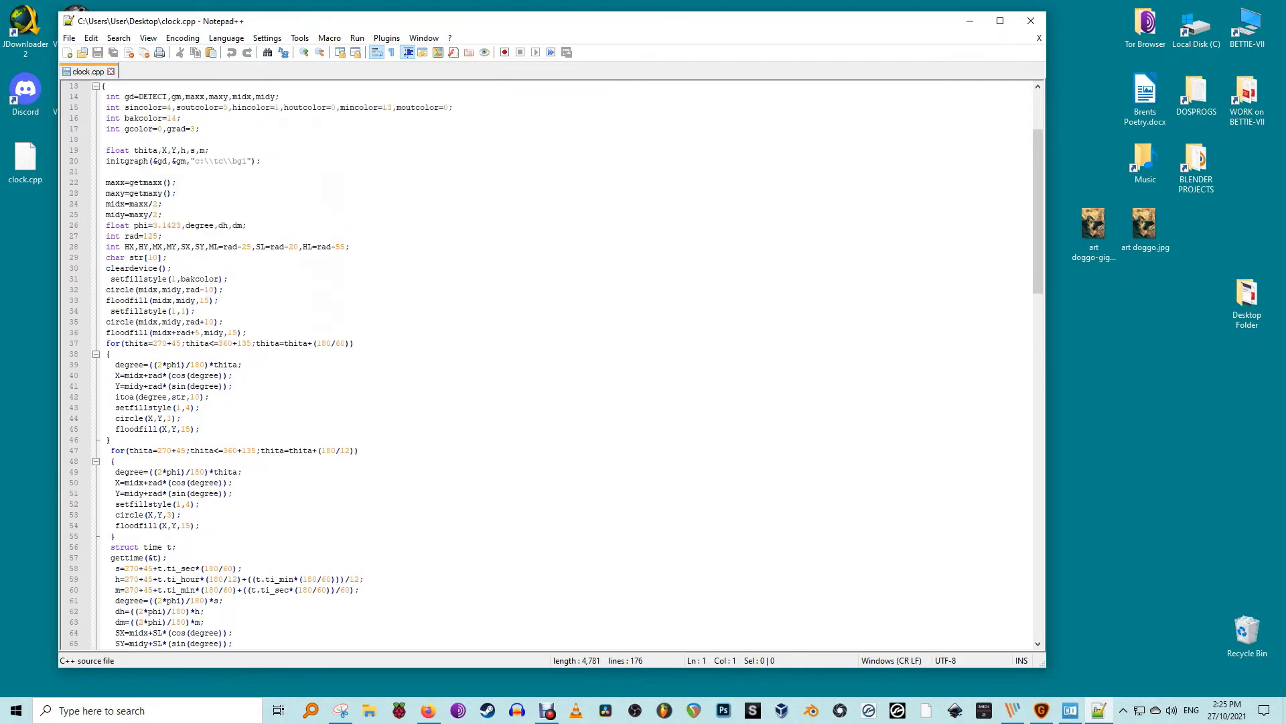
pyautogui.scroll(3, 567, 365)
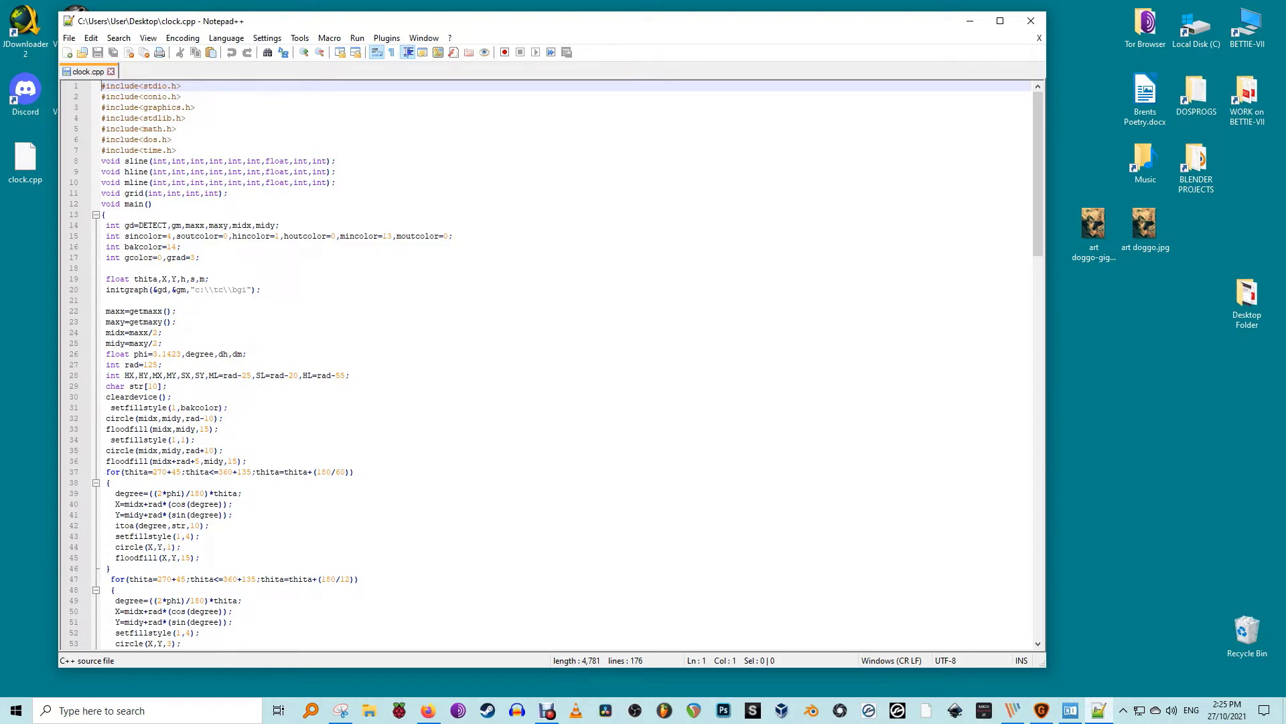
pyautogui.click(148, 38)
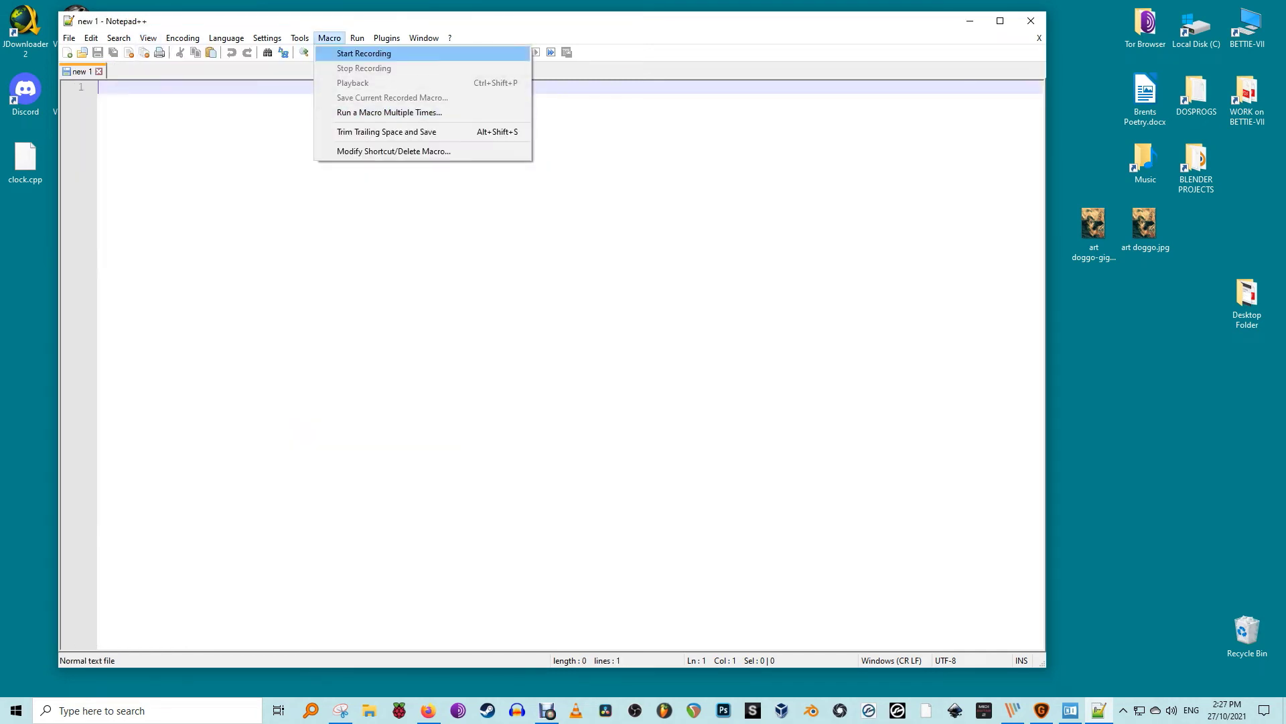
pyautogui.press('Down')
pyautogui.press('Down')
pyautogui.press('Down')
pyautogui.press('Down')
pyautogui.press('Right')
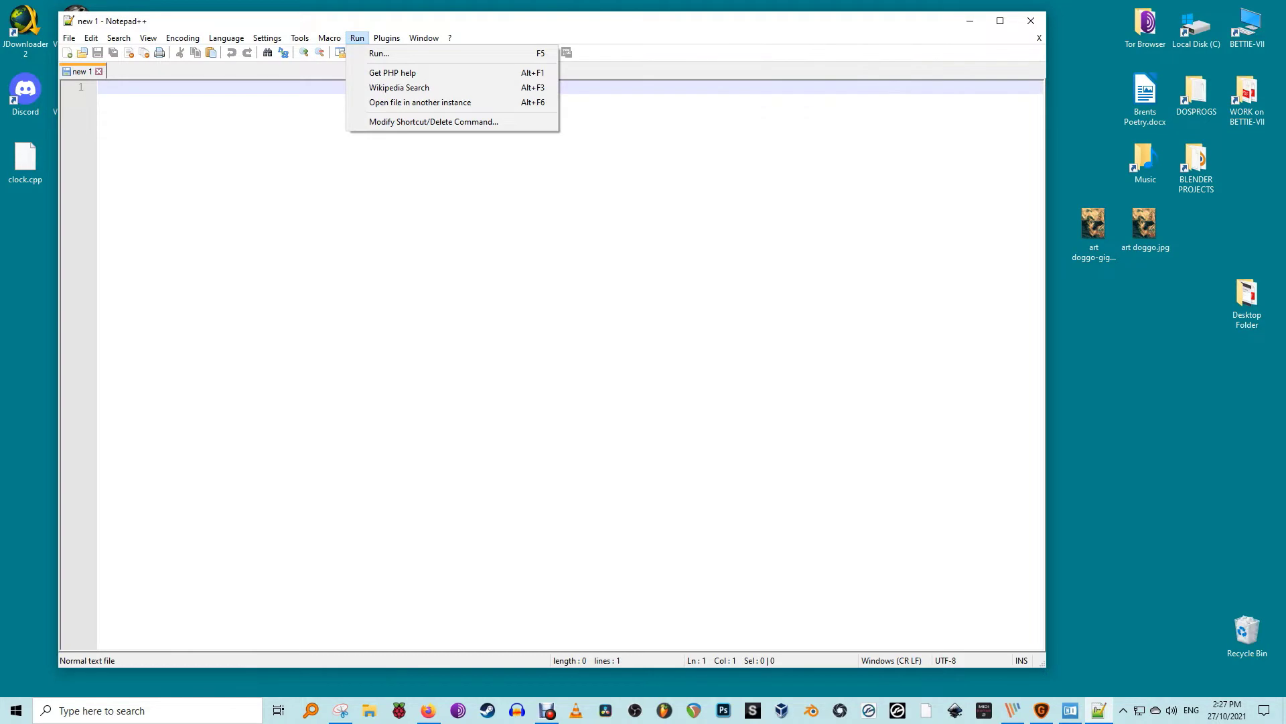
pyautogui.press('Right')
pyautogui.press('Down')
pyautogui.press('Right')
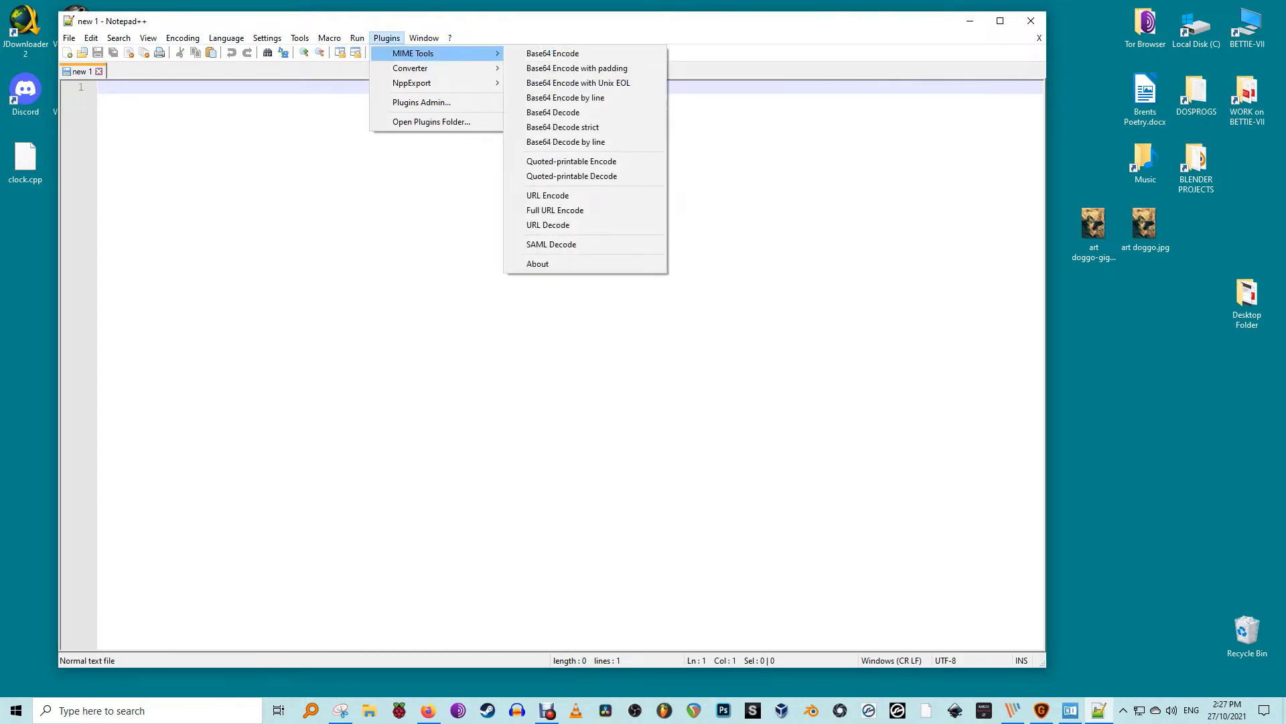
pyautogui.moveTo(429, 68)
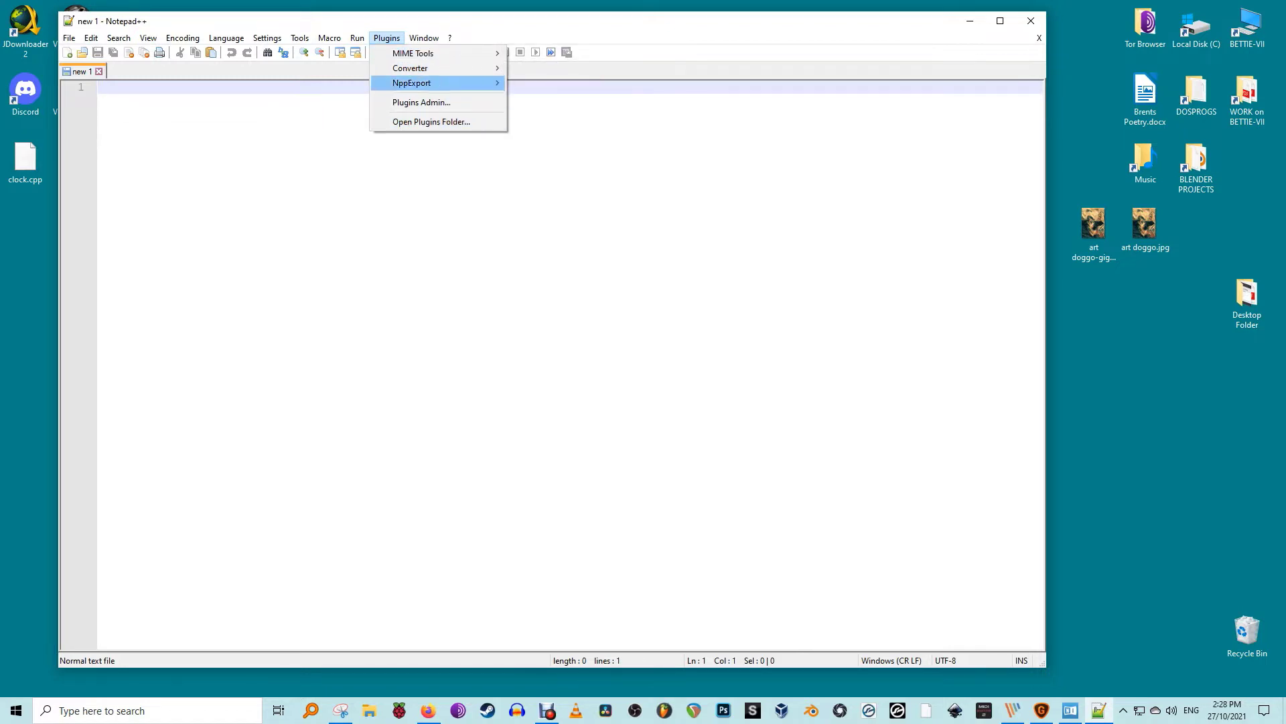
pyautogui.moveTo(424, 39)
pyautogui.moveTo(227, 37)
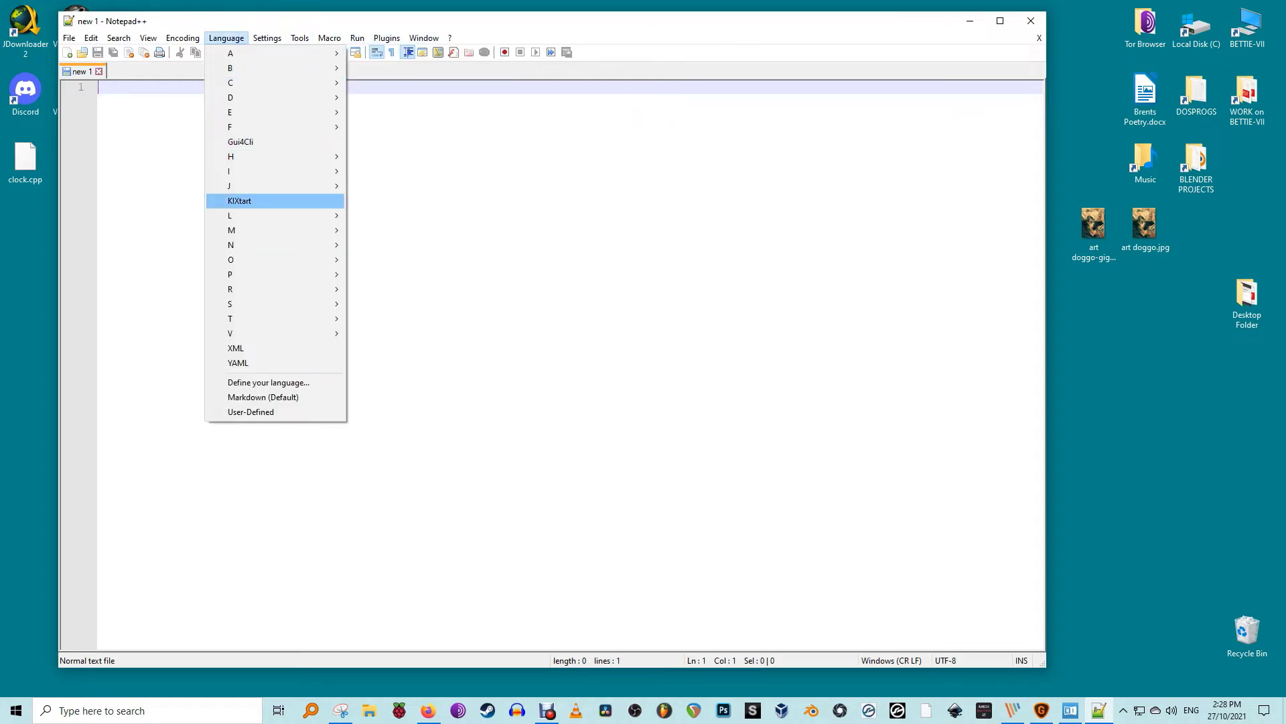
pyautogui.moveTo(268, 82)
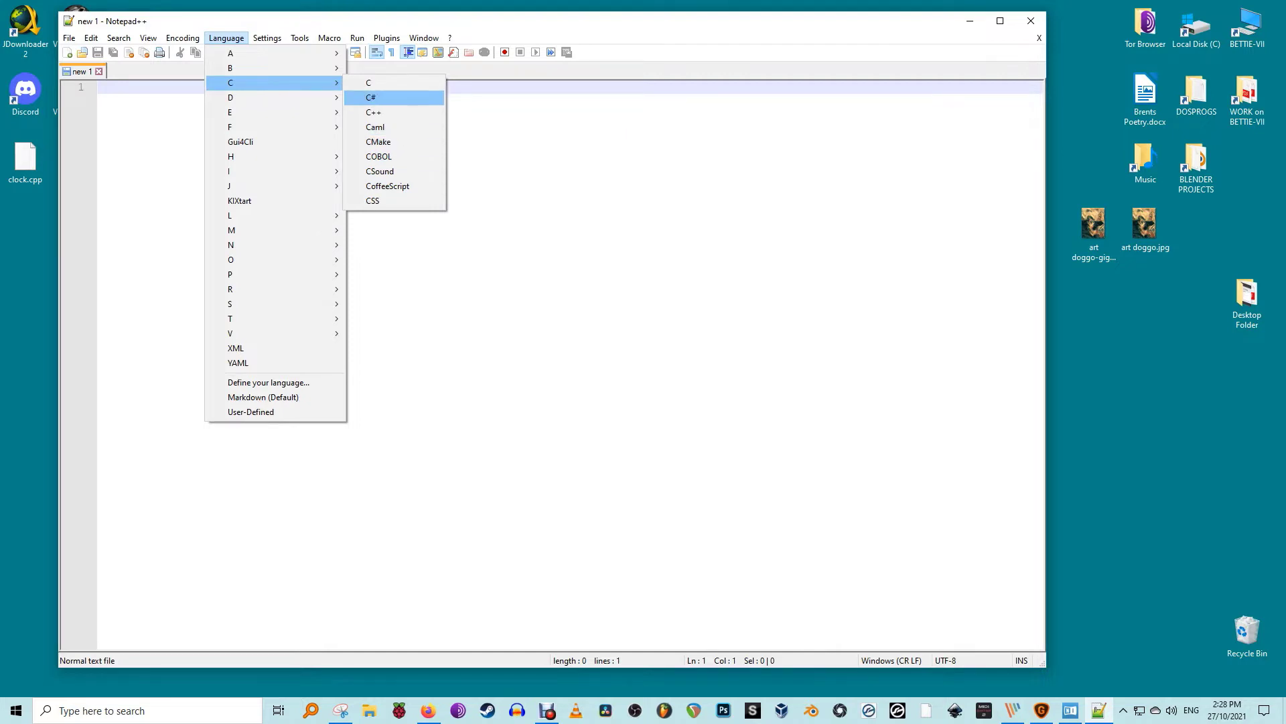
pyautogui.moveTo(275, 185)
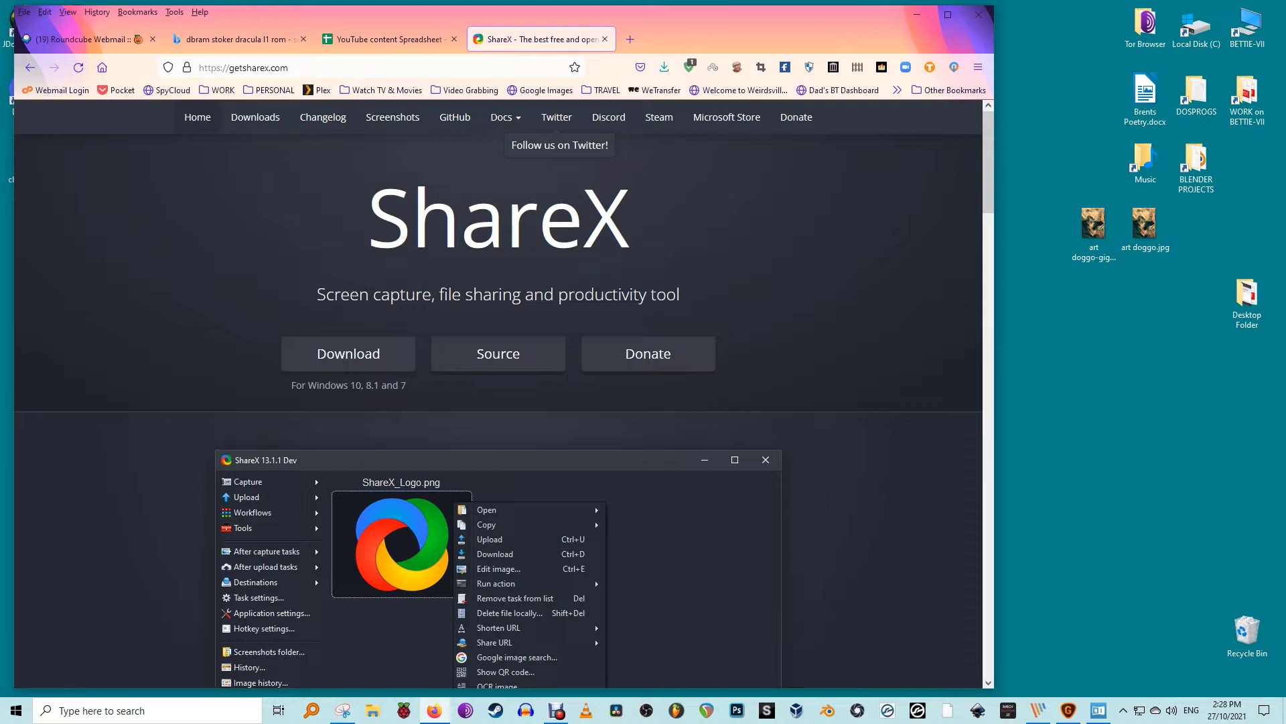
# Scroll down the ShareX homepage and open the 'See more screenshots' gallery page
pyautogui.scroll(-4, 499, 395)
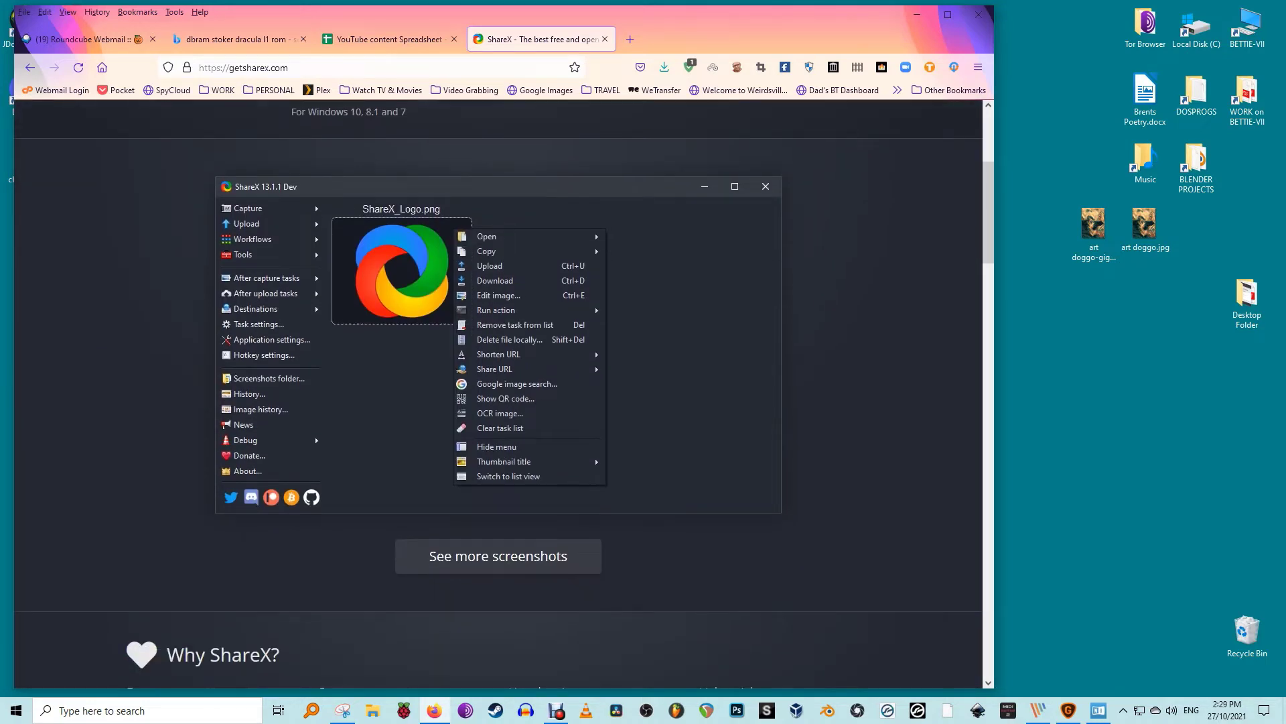
pyautogui.scroll(-2, 499, 395)
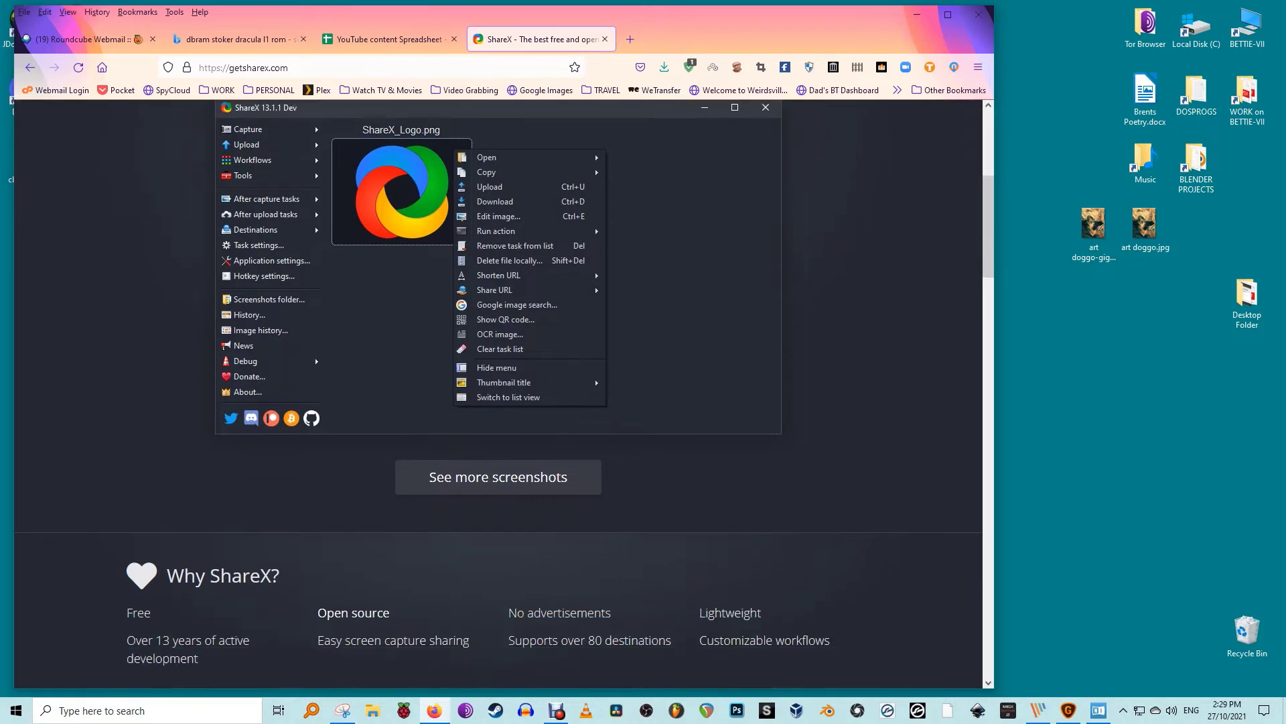
pyautogui.click(499, 420)
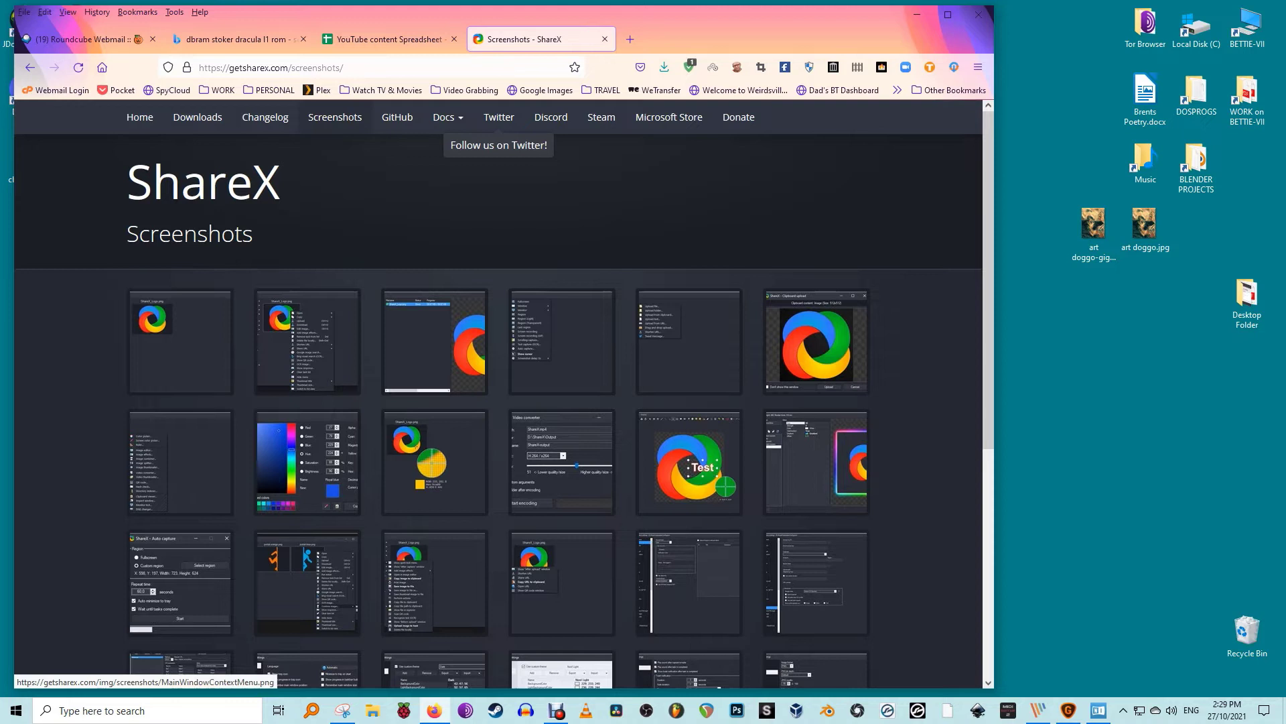
pyautogui.scroll(-2, 306, 342)
pyautogui.scroll(2, 306, 341)
# Enlarge the main window context menu screenshot and page forward to the Video converter image
pyautogui.click(307, 342)
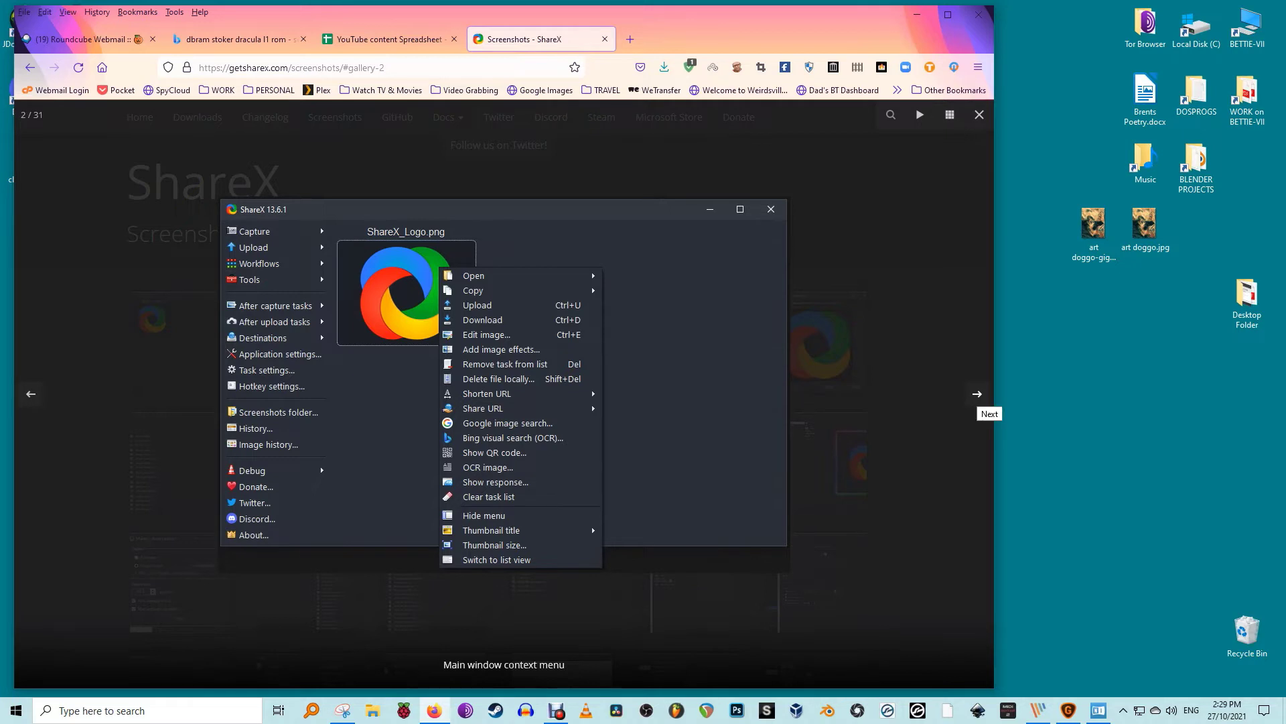
pyautogui.click(977, 394)
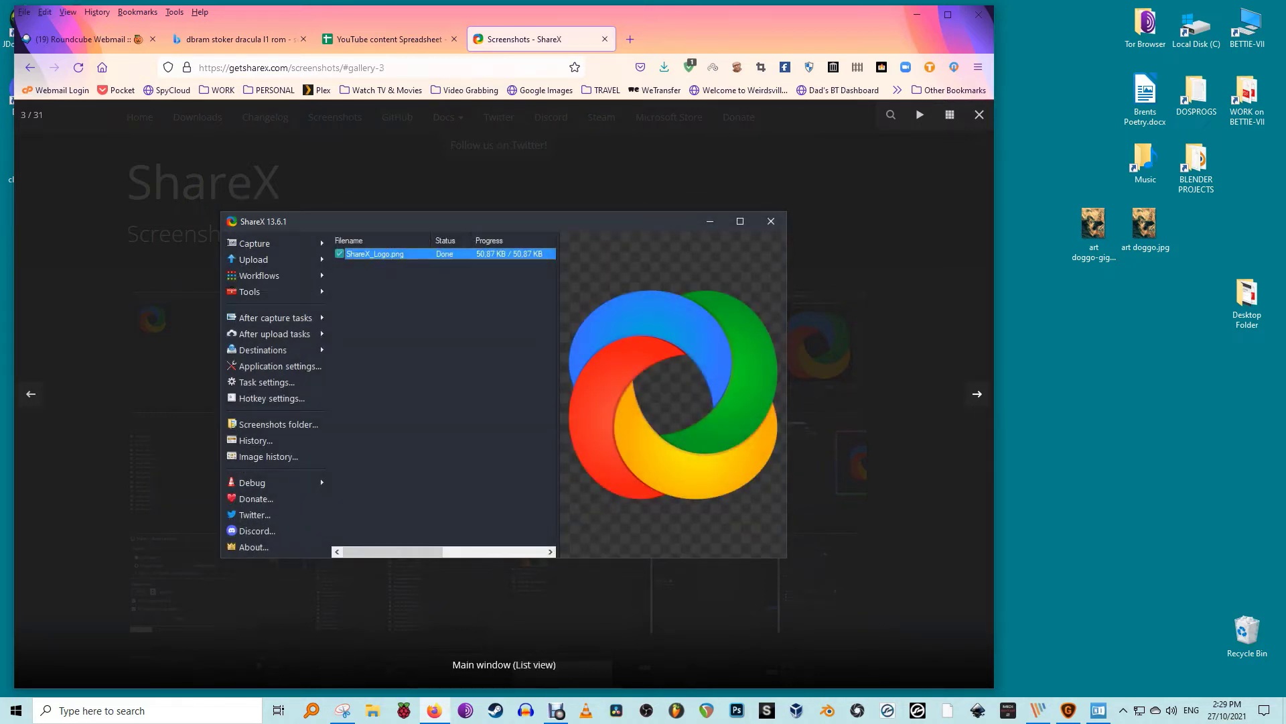
pyautogui.click(977, 394)
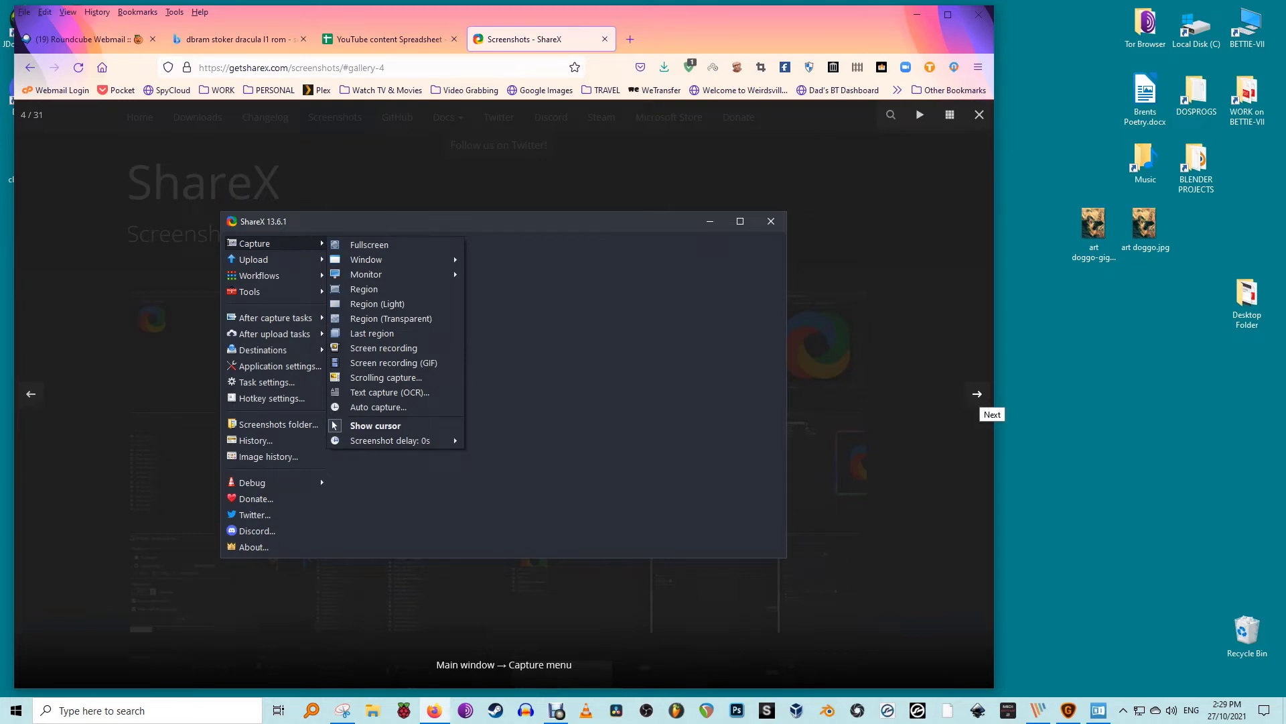
pyautogui.click(978, 394)
pyautogui.click(978, 394)
pyautogui.click(978, 394)
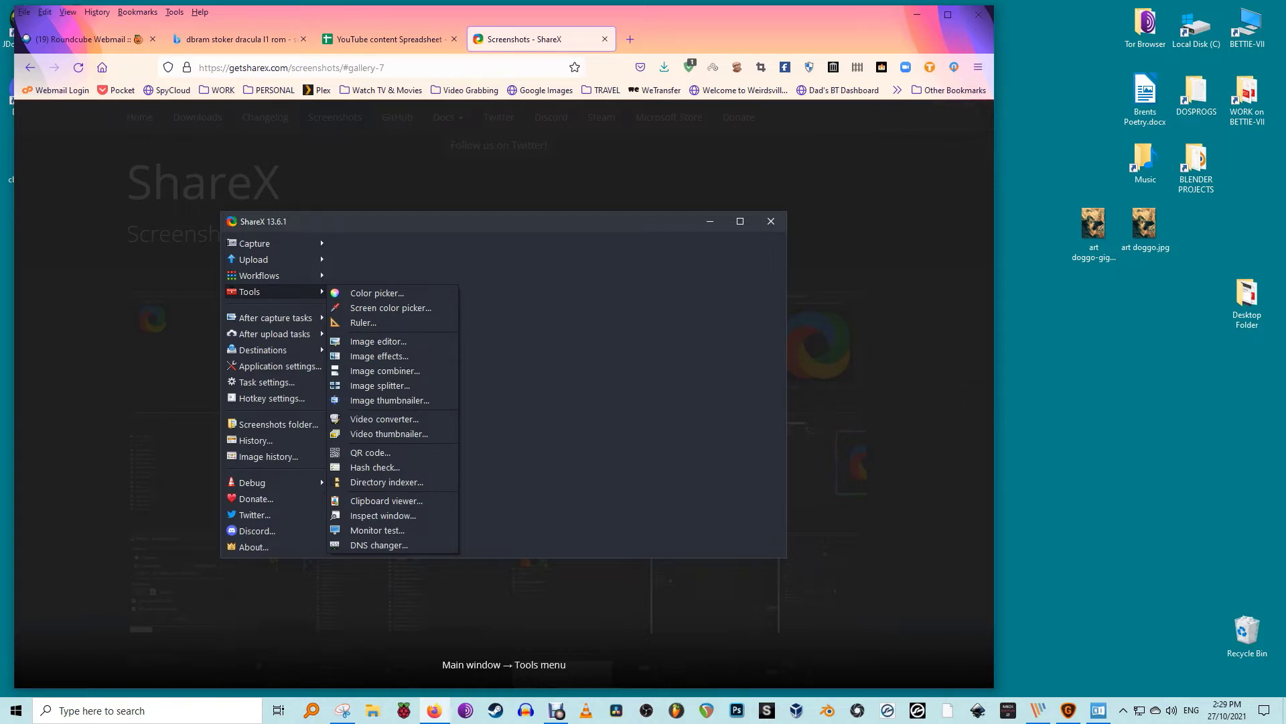
pyautogui.press('Right')
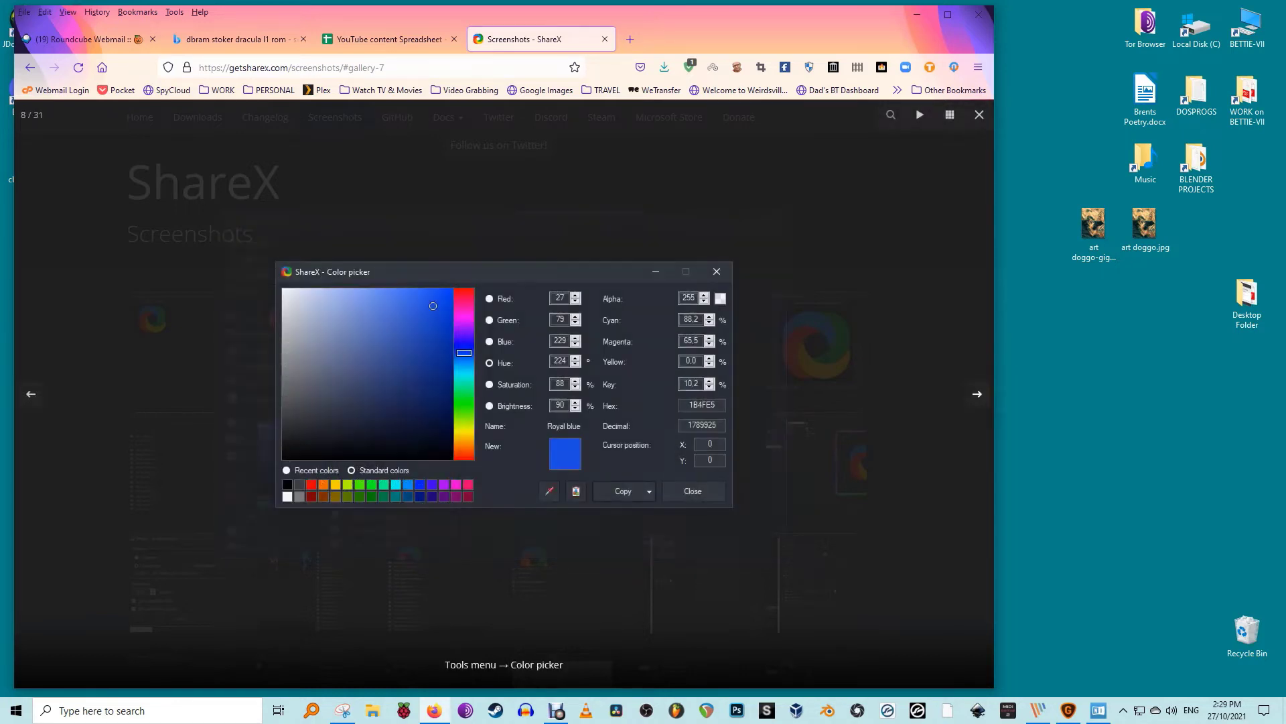
pyautogui.press('Right')
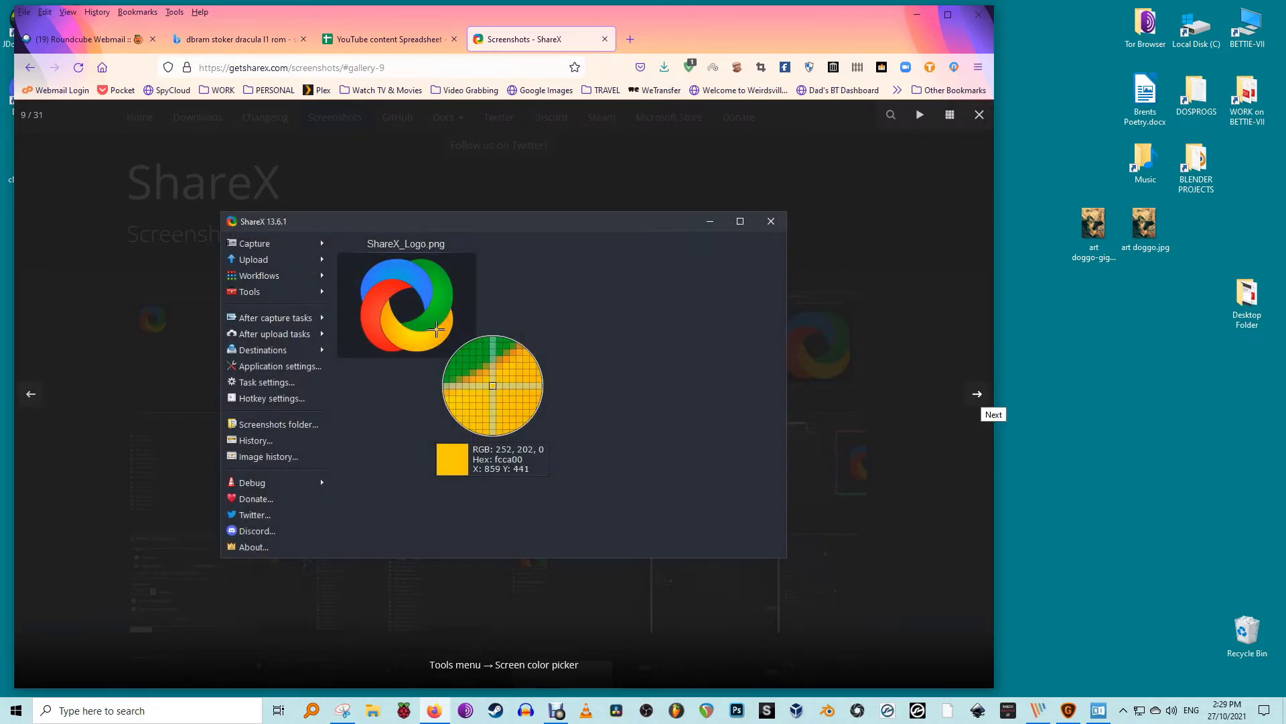
pyautogui.press('Right')
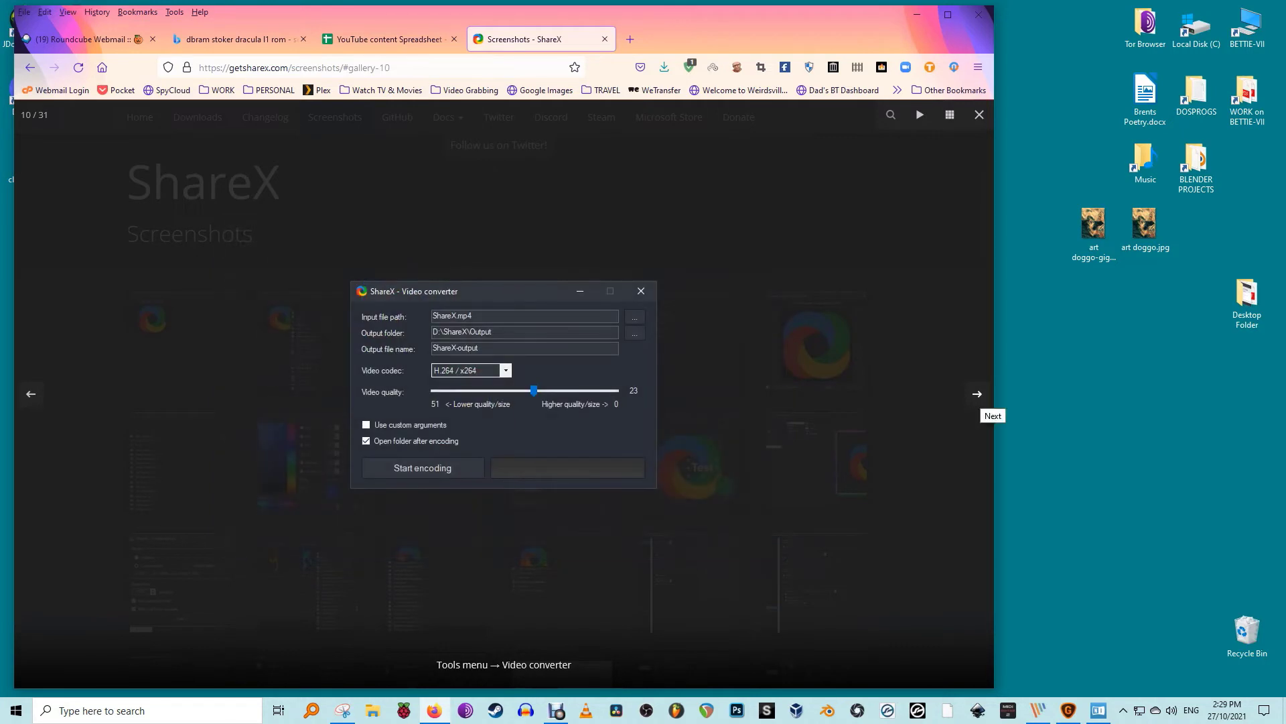
# Continue paging from the Image editor screenshot to Custom uploader settings (19/31)
pyautogui.press('Right')
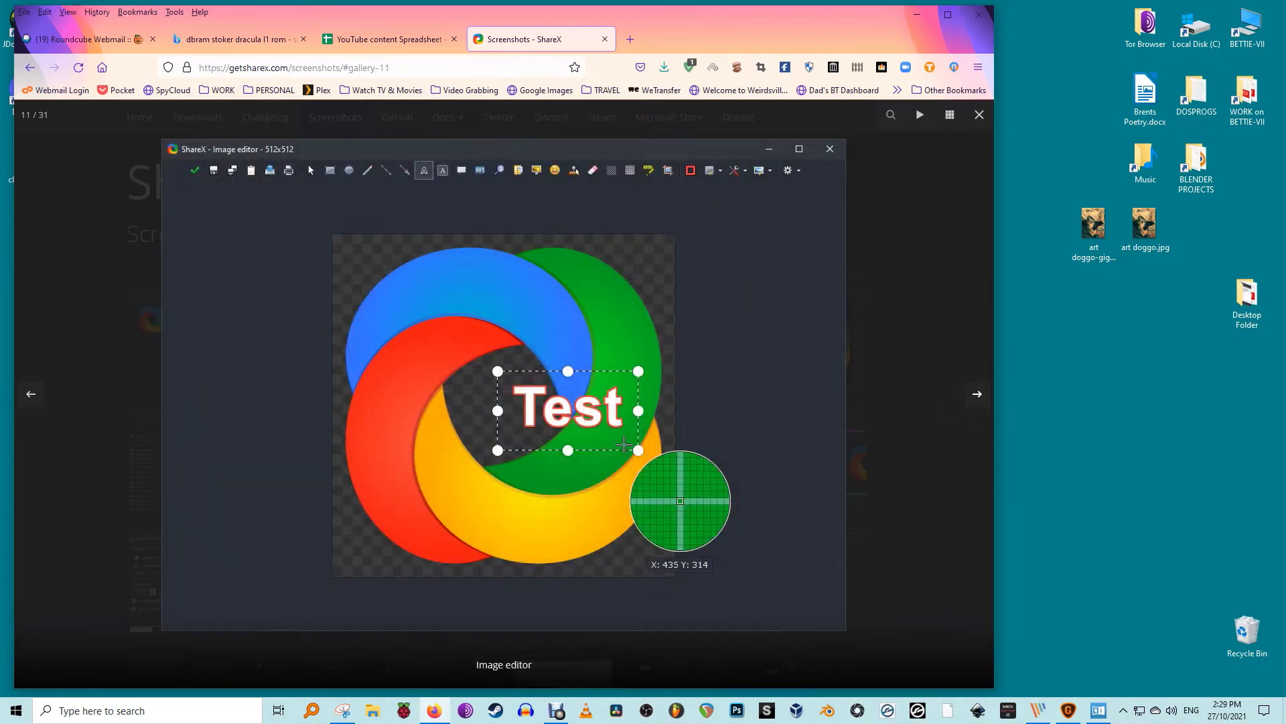
pyautogui.press('Right')
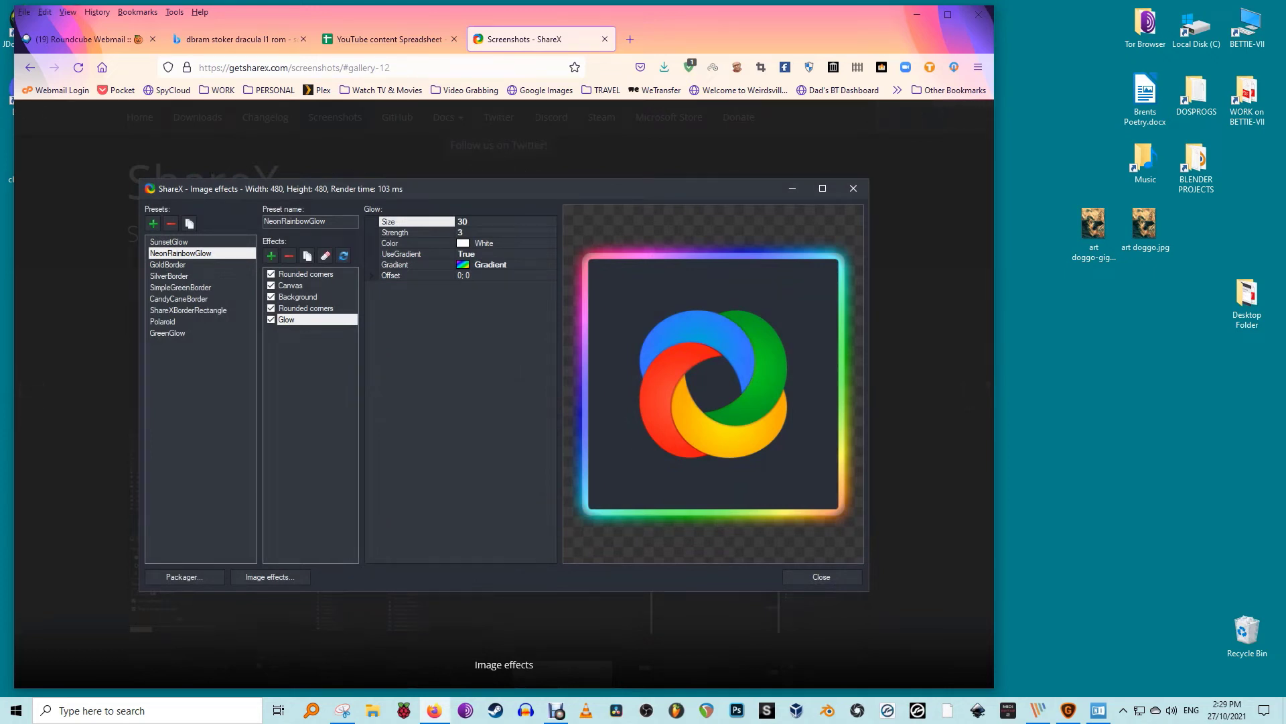
pyautogui.press('Right')
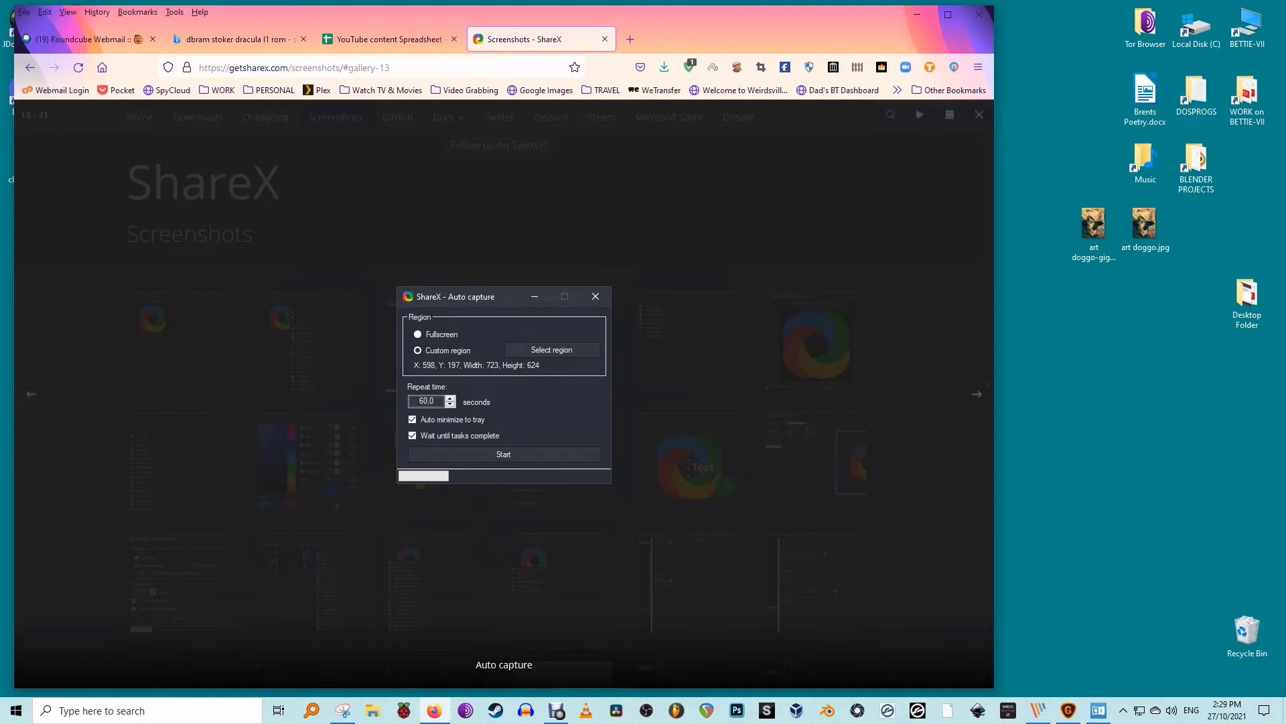
pyautogui.press('Right')
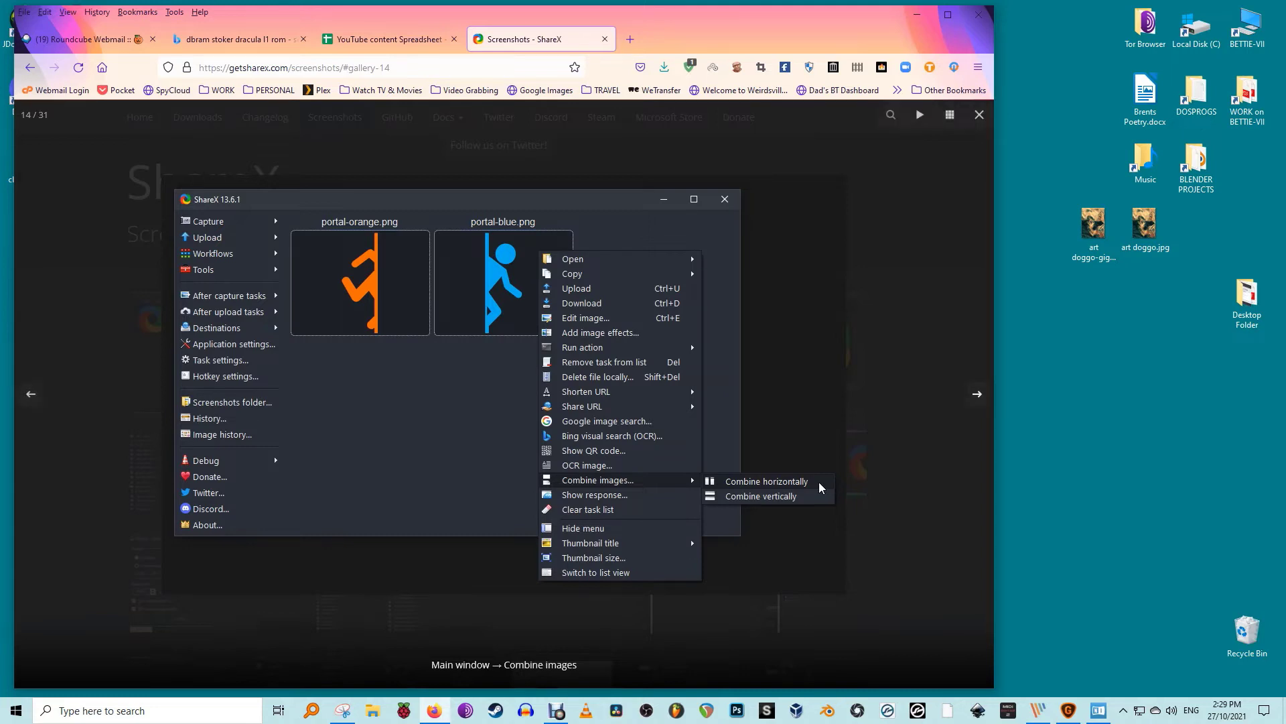
pyautogui.press('Right')
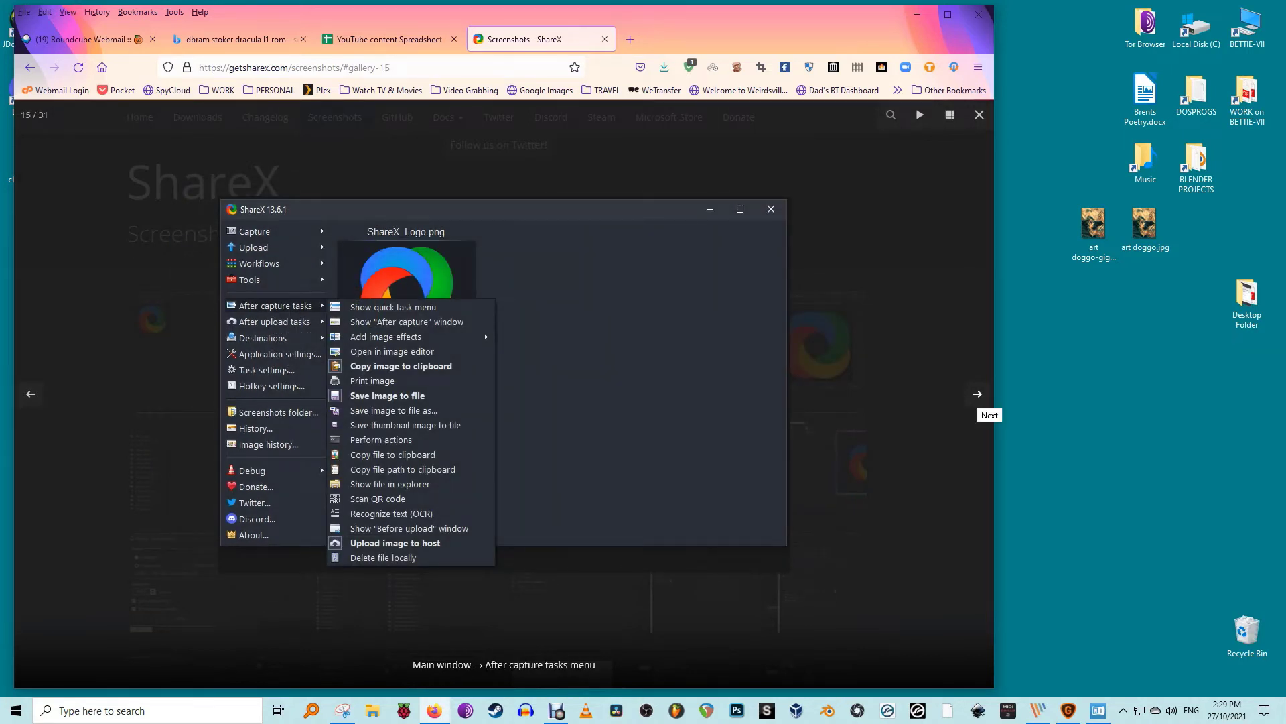
pyautogui.click(977, 394)
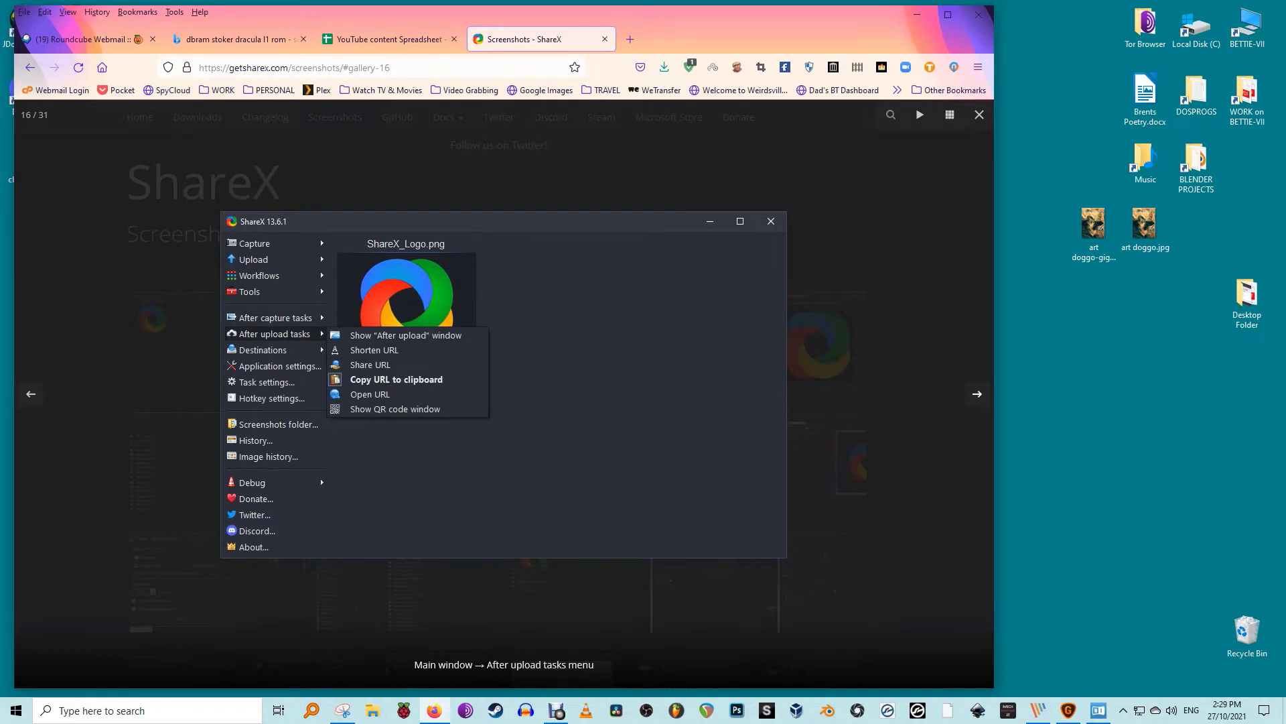
pyautogui.press('Right')
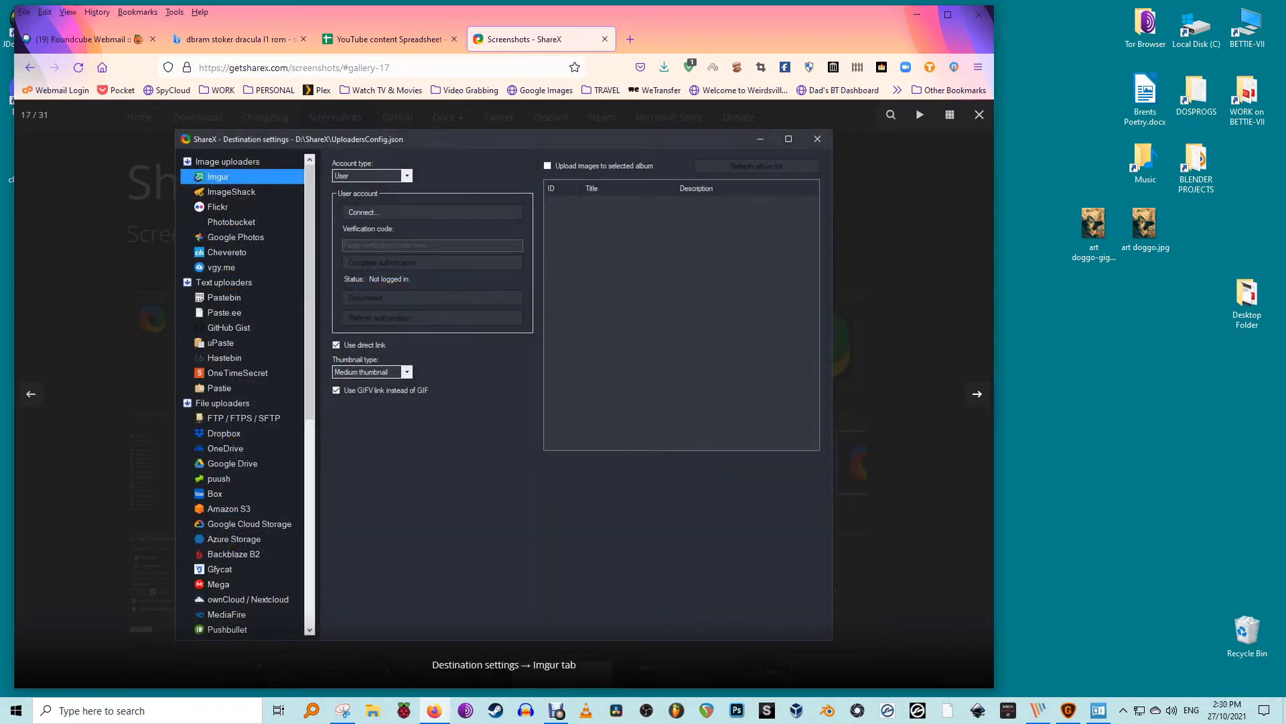
pyautogui.press('Right')
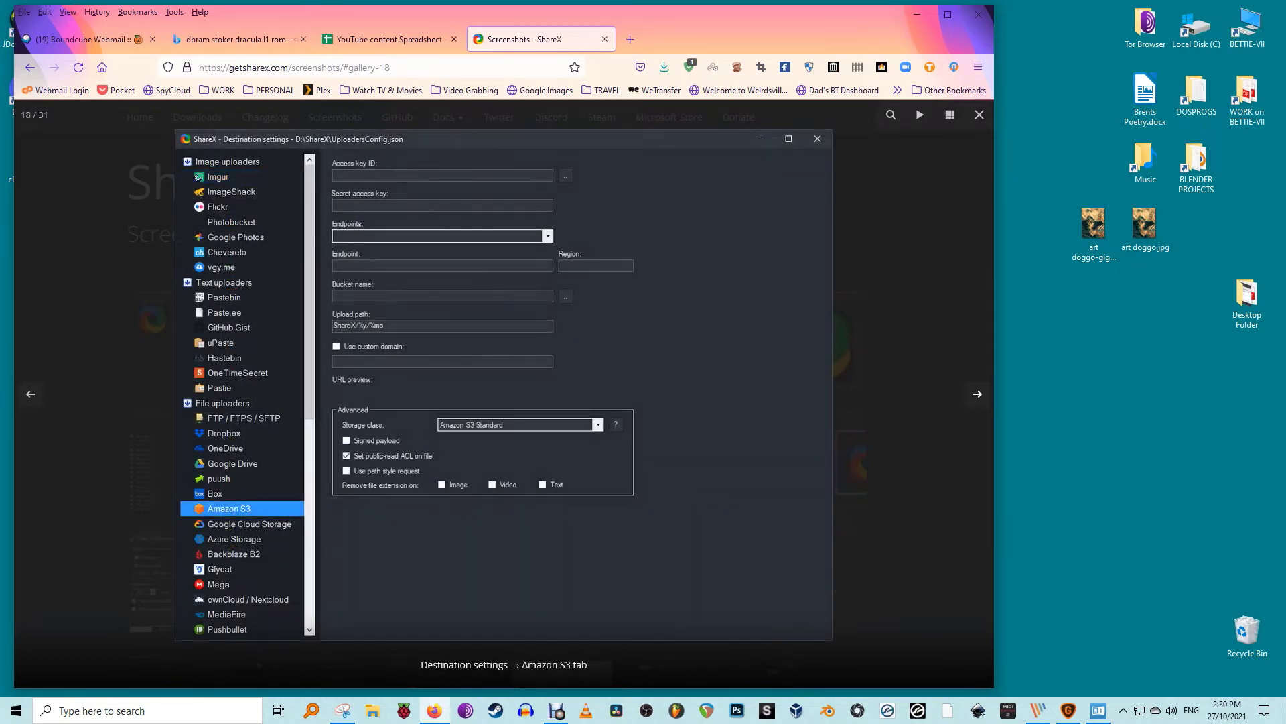
pyautogui.press('Right')
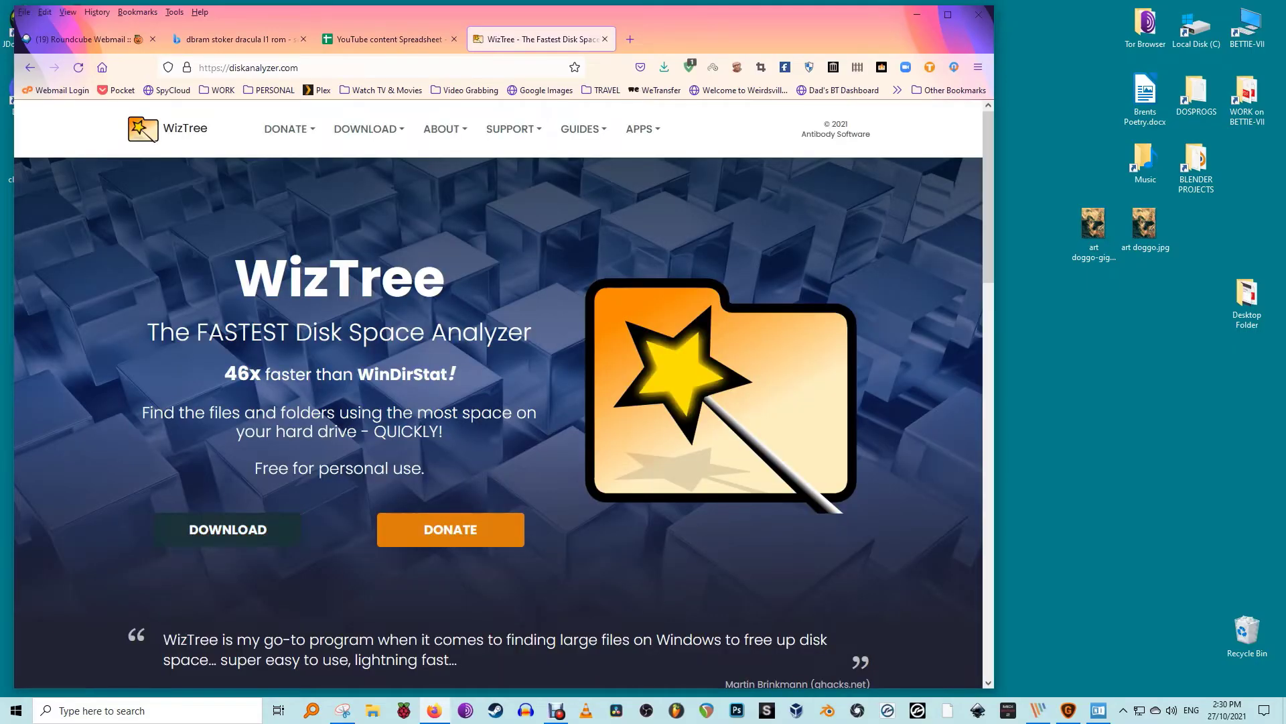
# Download the portable wiztree_4_03_portable.zip to the Desktop and minimize Firefox
pyautogui.click(228, 529)
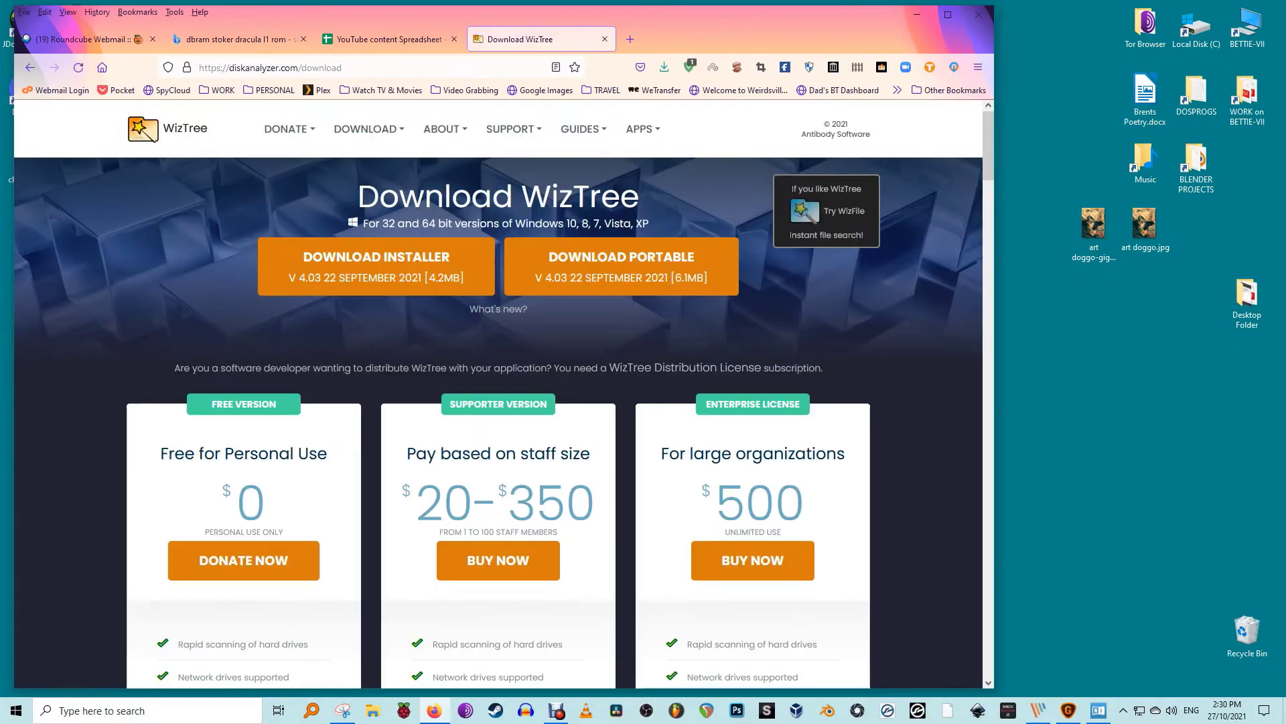
pyautogui.click(621, 266)
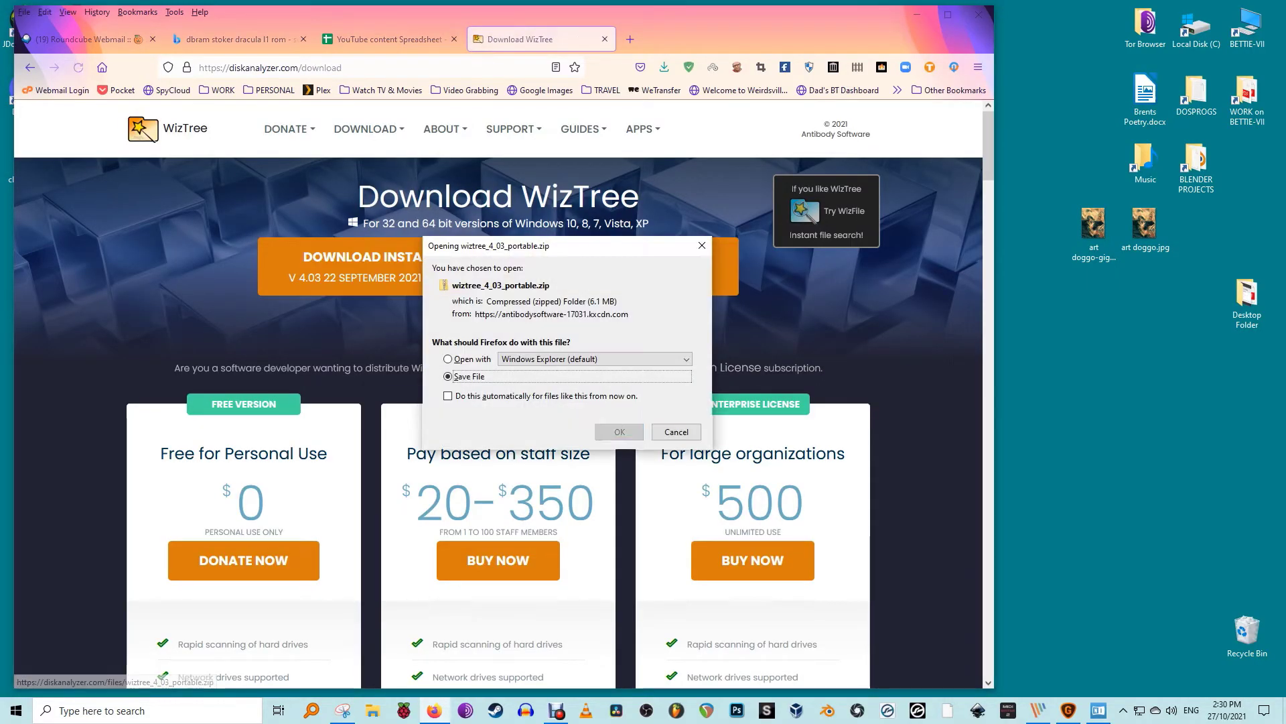
pyautogui.click(620, 433)
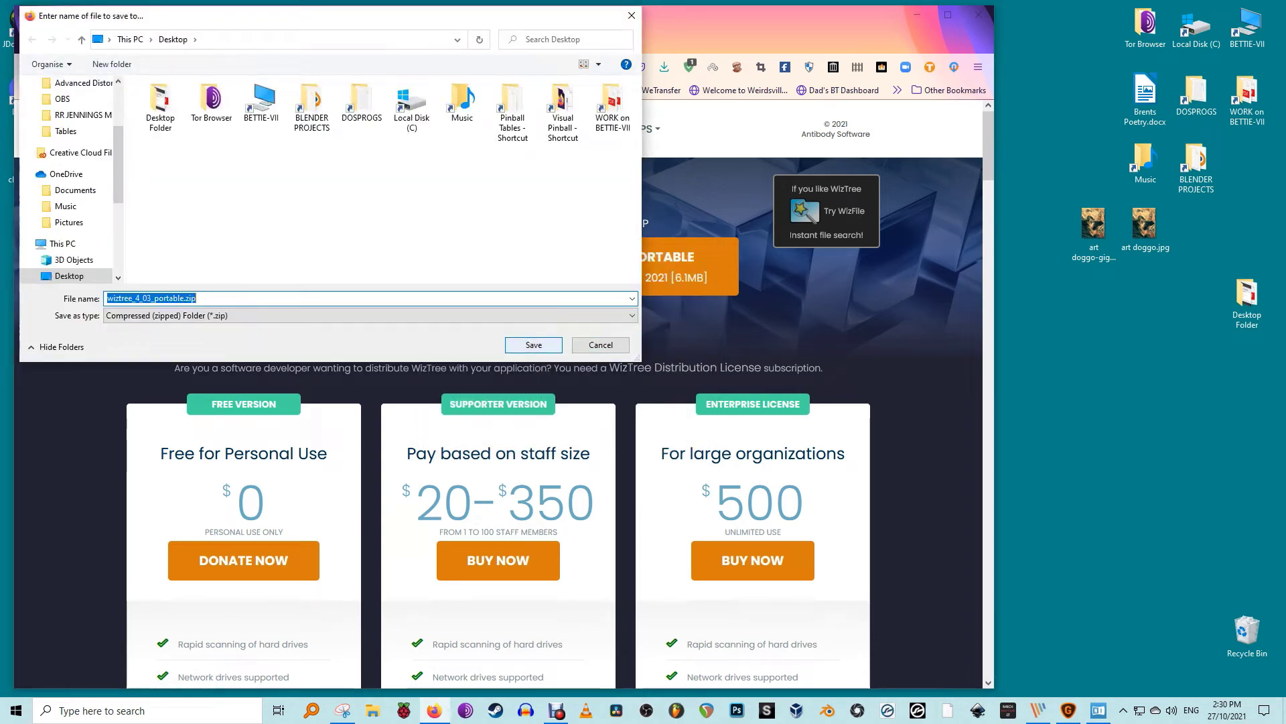
pyautogui.click(534, 345)
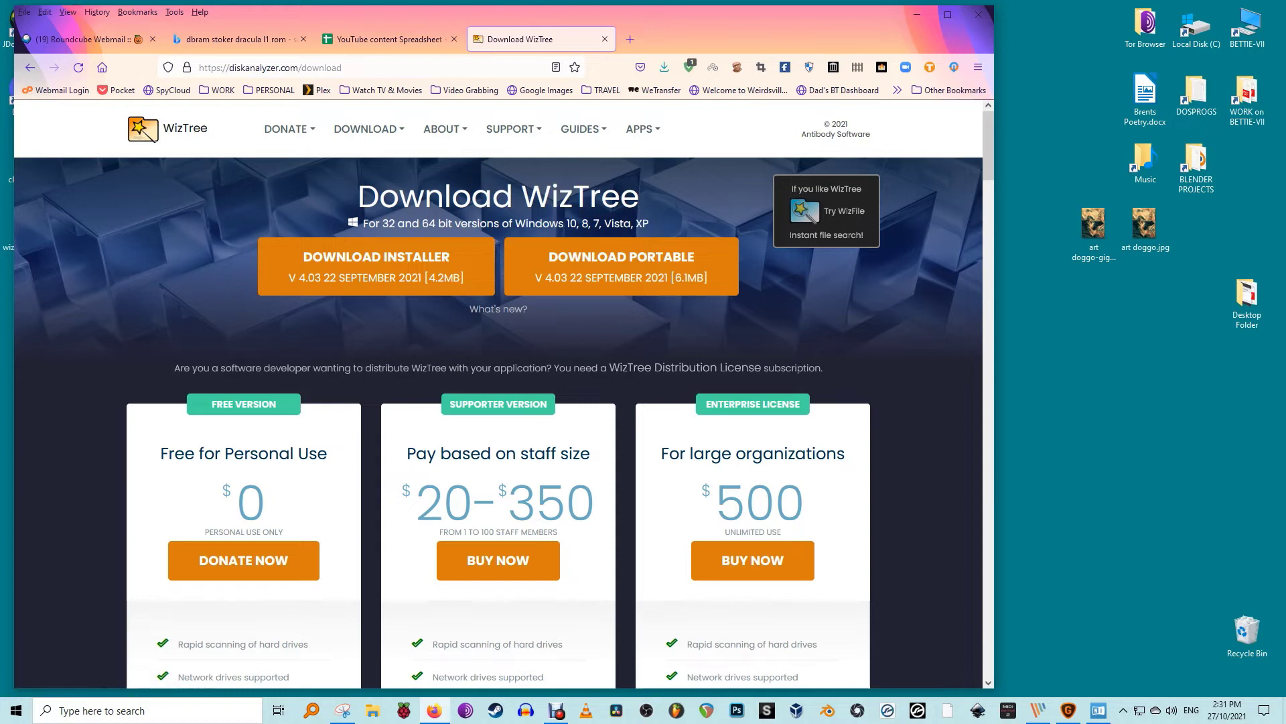
pyautogui.click(917, 14)
pyautogui.click(25, 224)
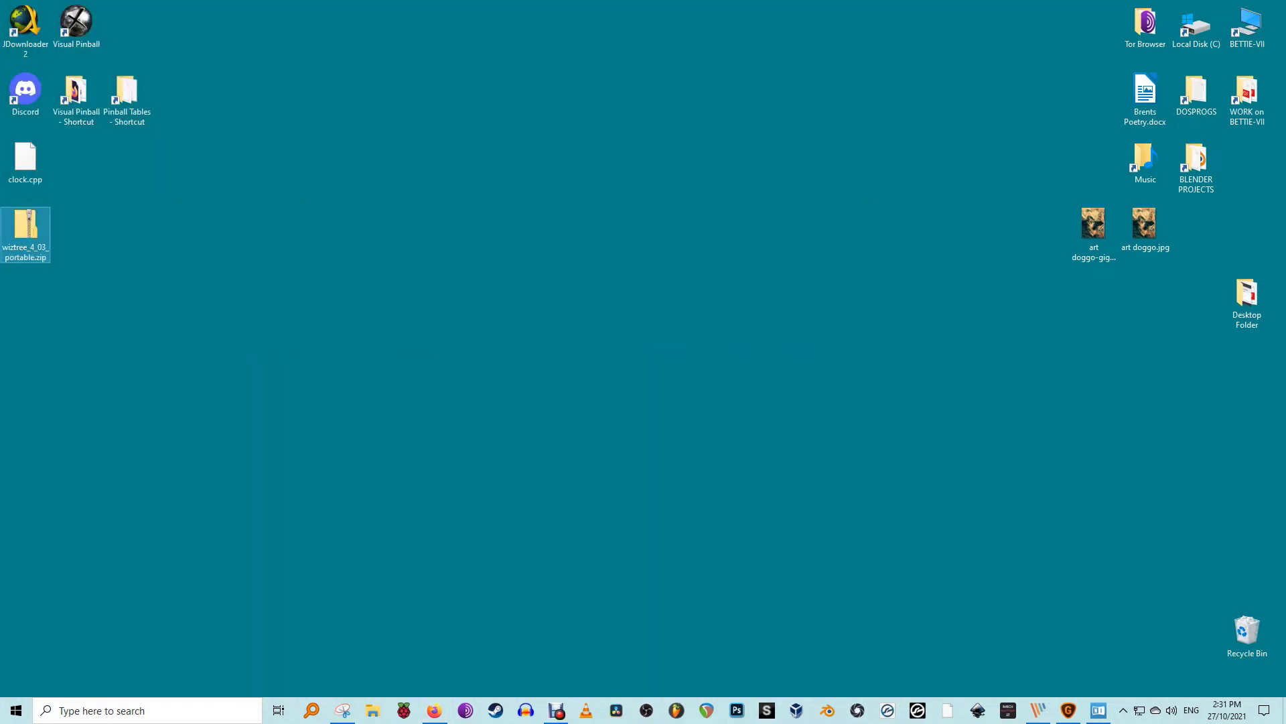
# Extract the WizTree zip to wiztree_4_03_portable with 7-Zip and scan drive C:
pyautogui.rightClick(25, 224)
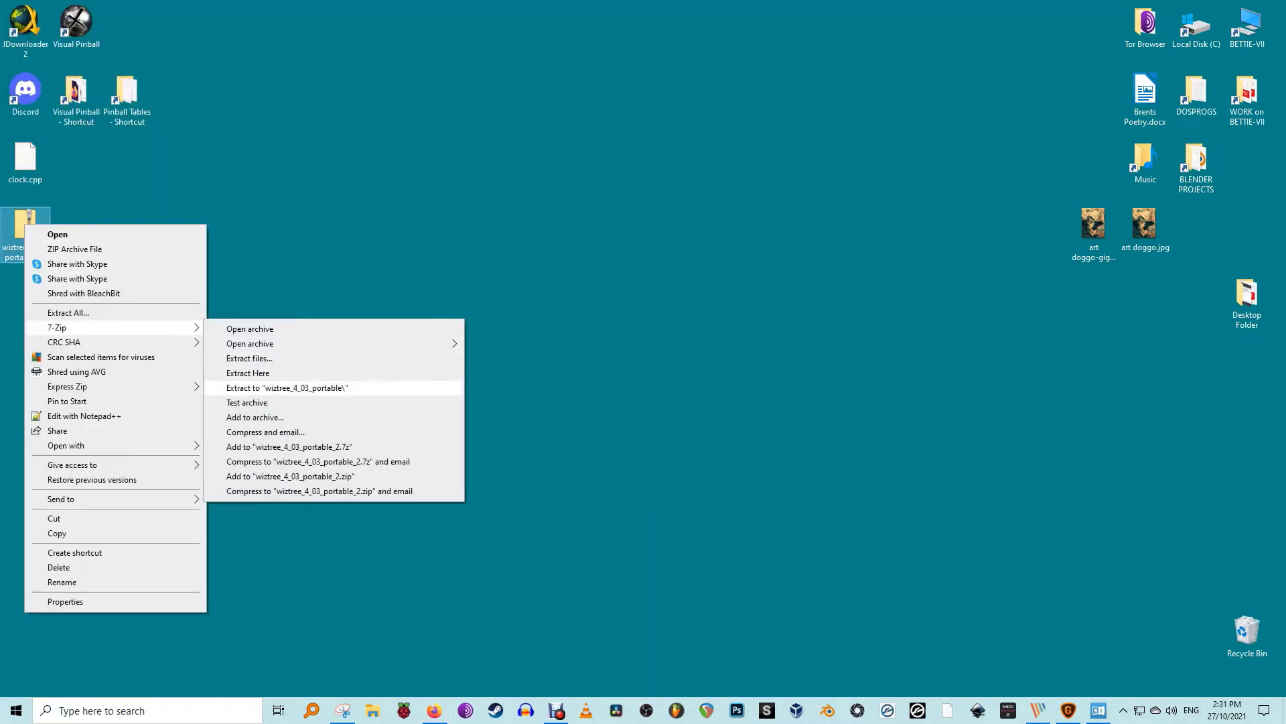
pyautogui.click(282, 388)
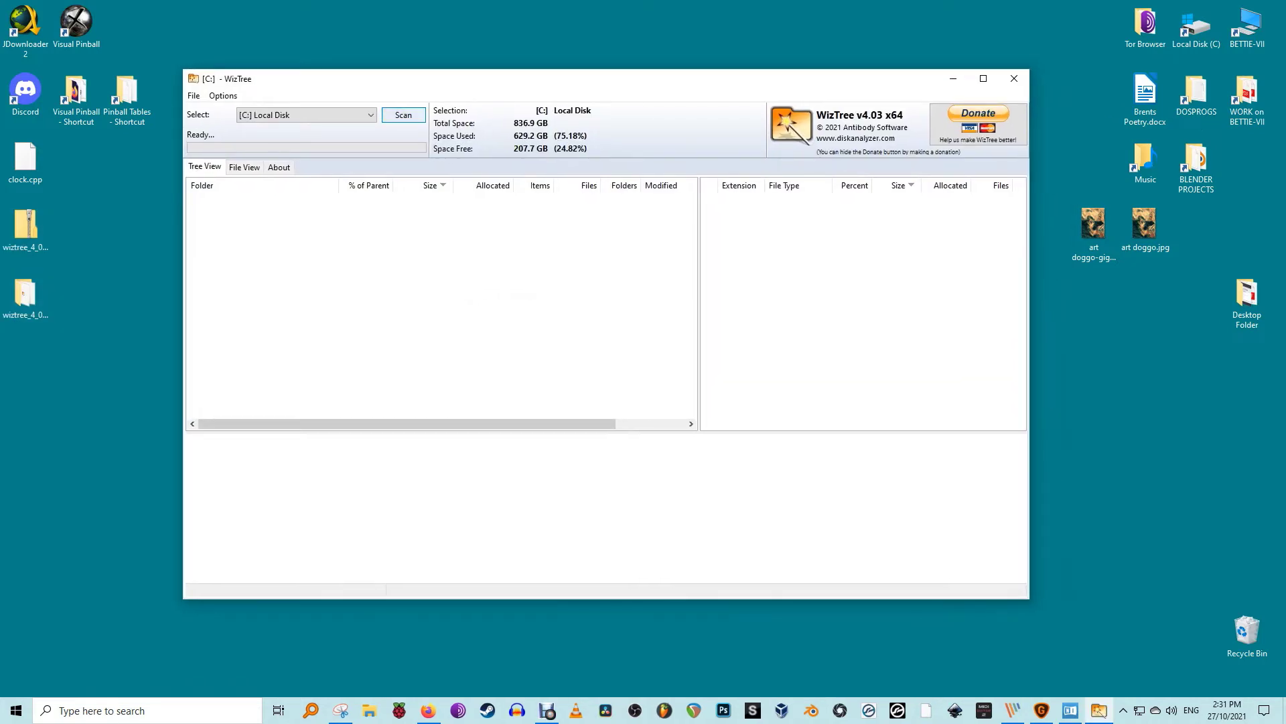
pyautogui.click(404, 116)
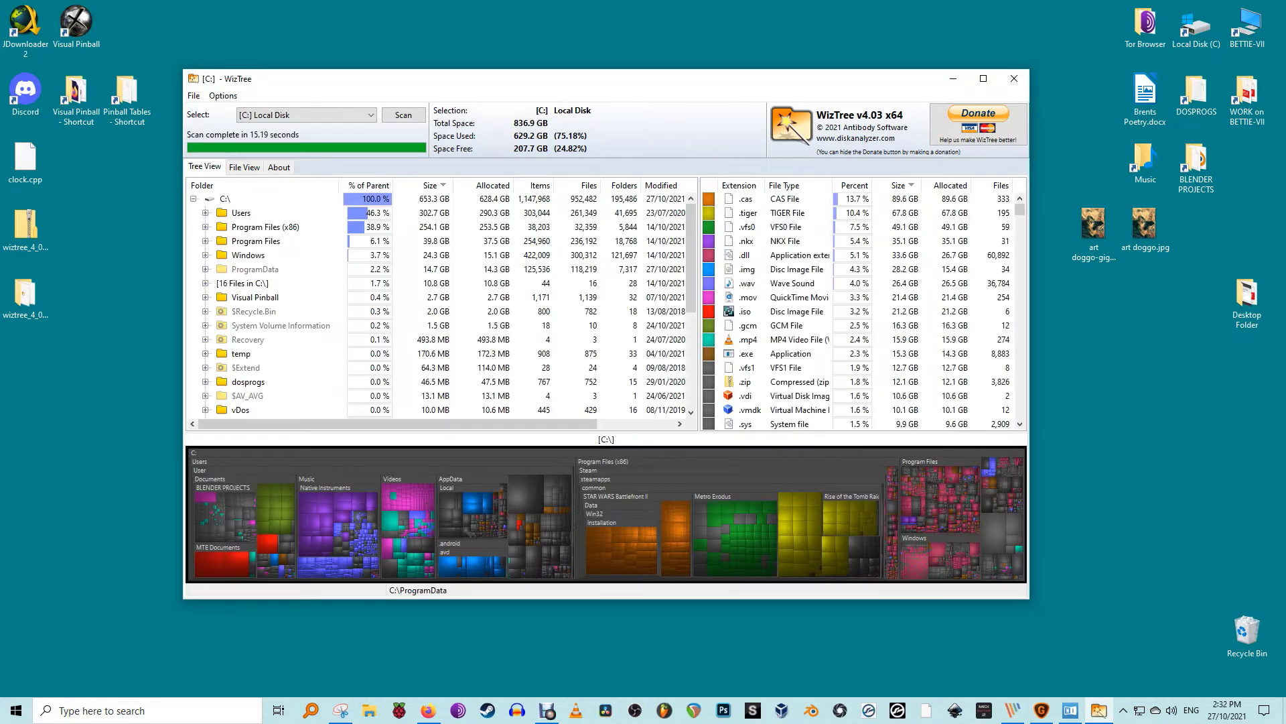
# Move WizTree to the top-left, enlarge the window and widen the file type list
pyautogui.moveTo(532, 77); pyautogui.dragTo(399, 14)
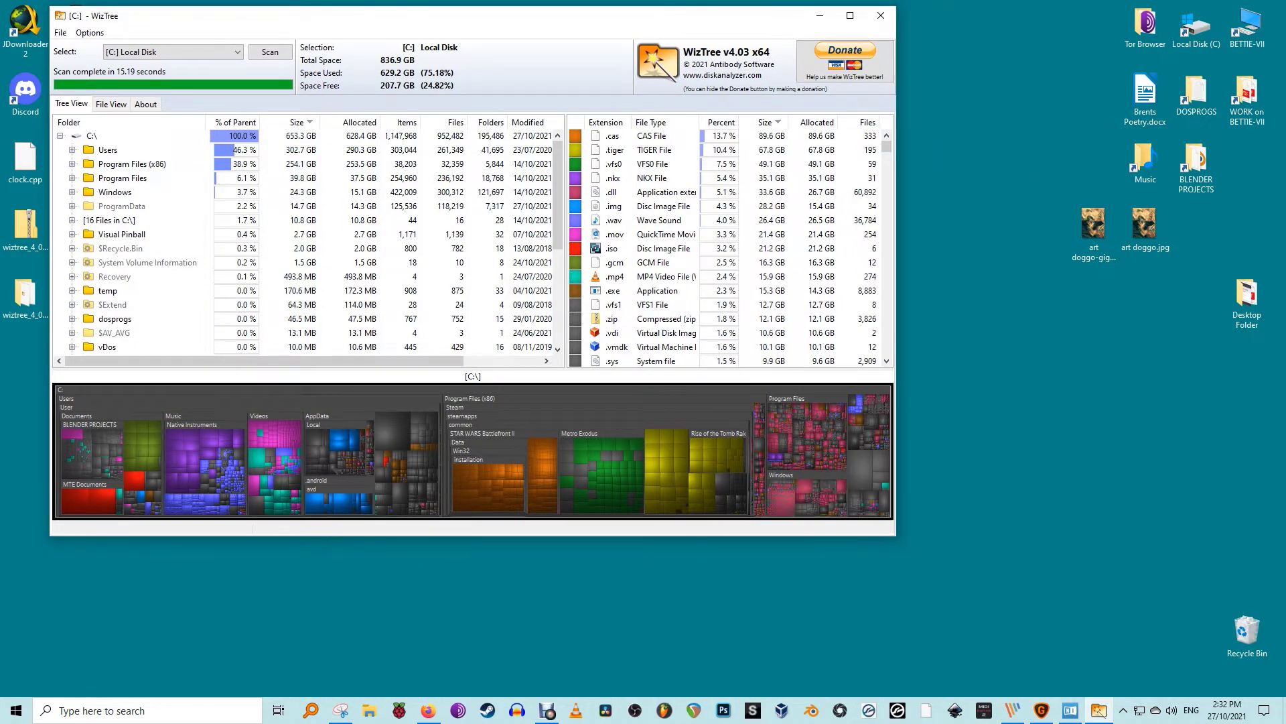
pyautogui.moveTo(896, 534); pyautogui.dragTo(1058, 680)
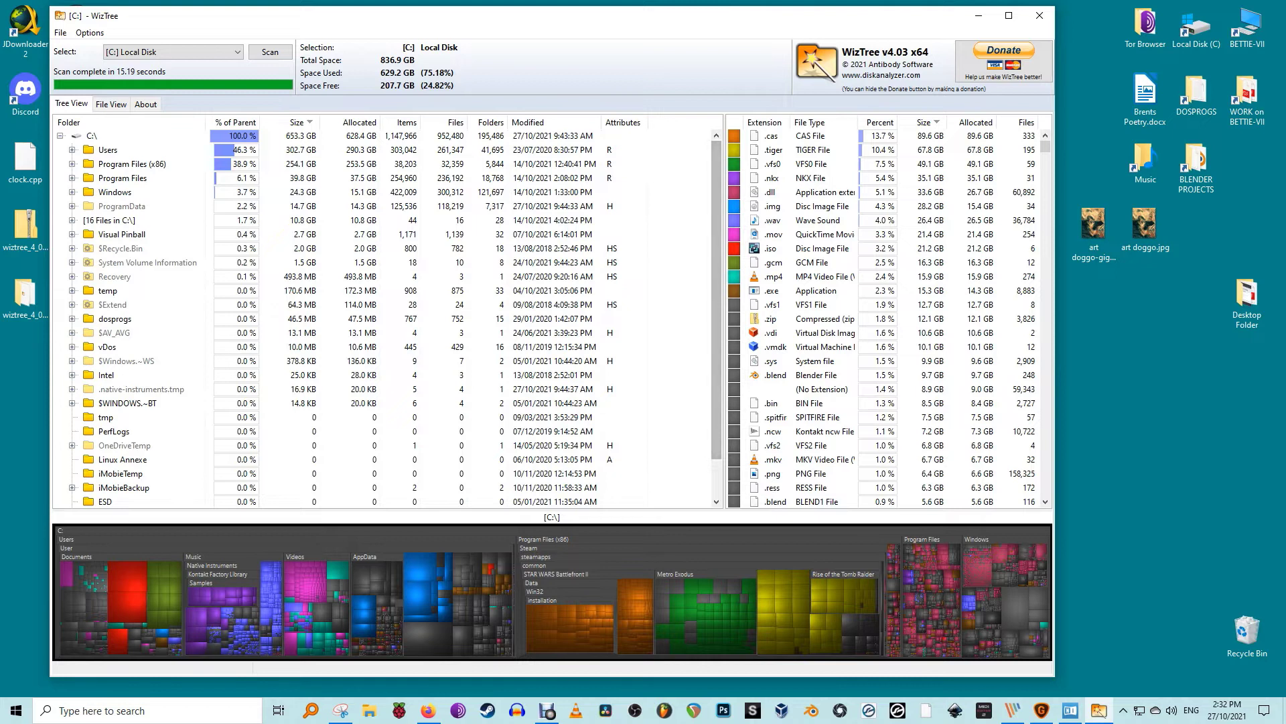
pyautogui.moveTo(723, 315); pyautogui.dragTo(685, 315)
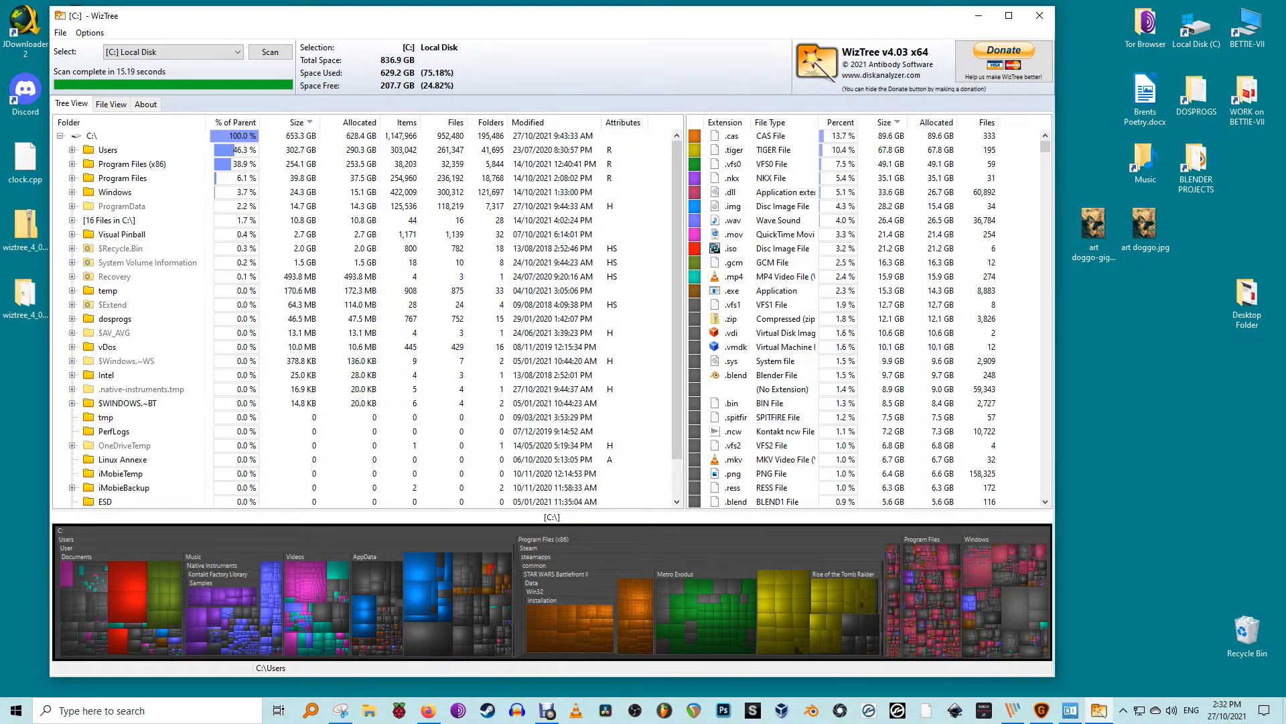
# Select Users, Program Files (x86), Program Files and Visual Pinball to outline them in the treemap
pyautogui.click(107, 150)
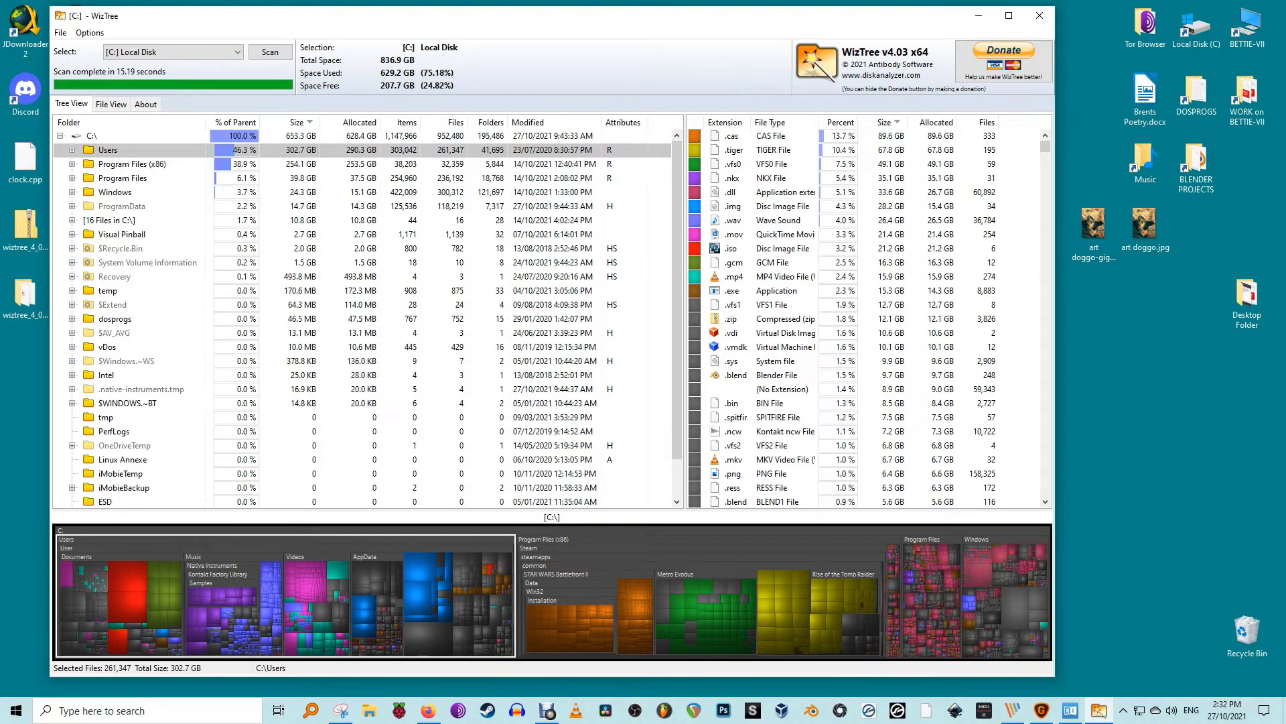
pyautogui.click(544, 540)
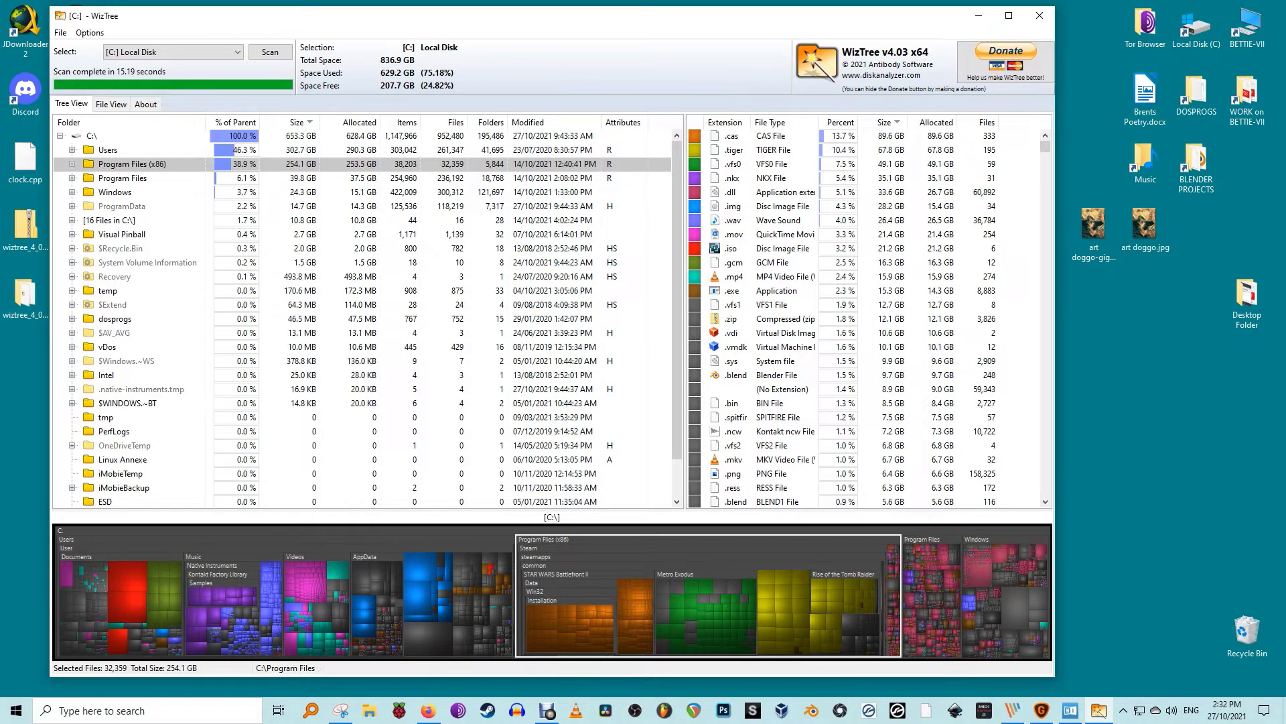
pyautogui.click(922, 540)
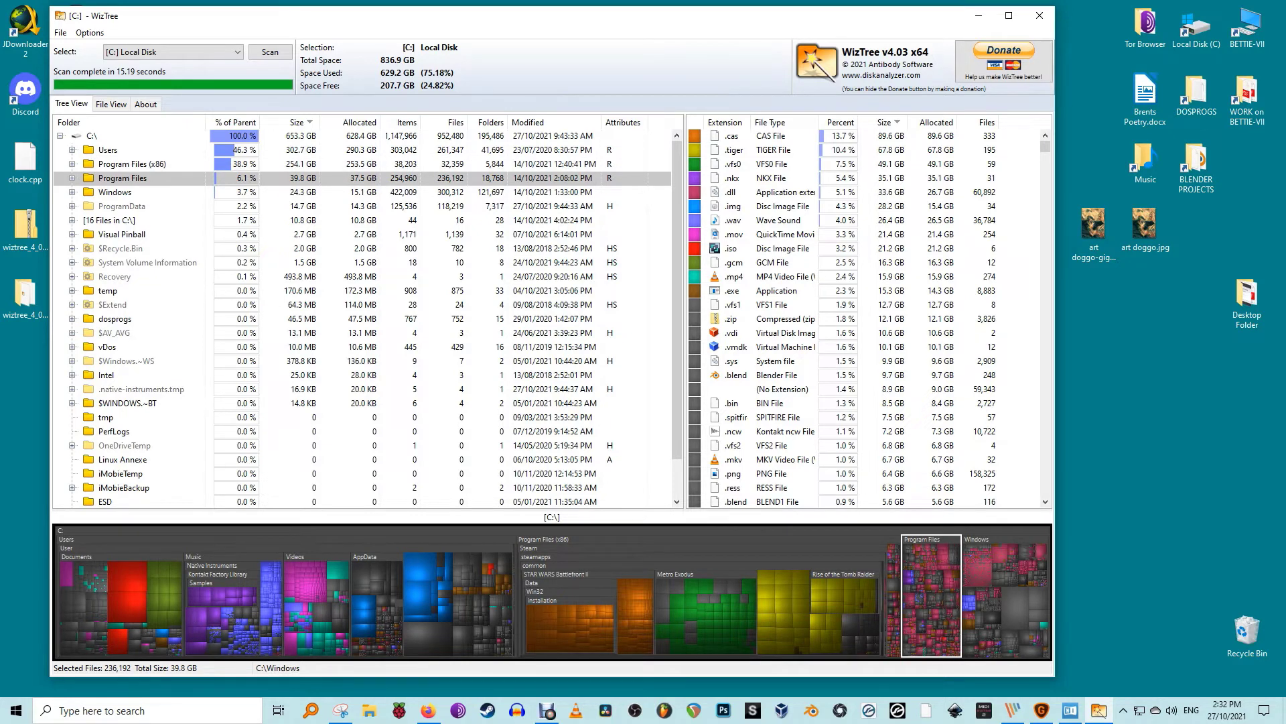
pyautogui.click(544, 539)
pyautogui.click(462, 540)
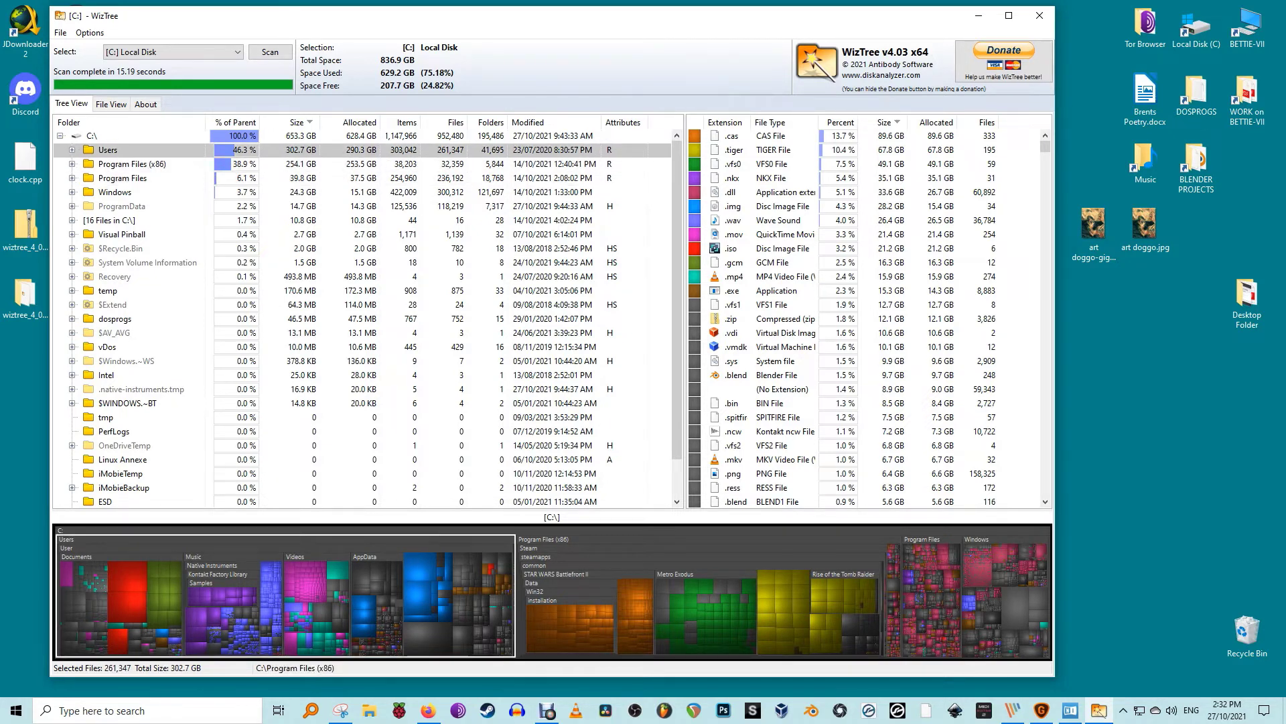
pyautogui.click(122, 235)
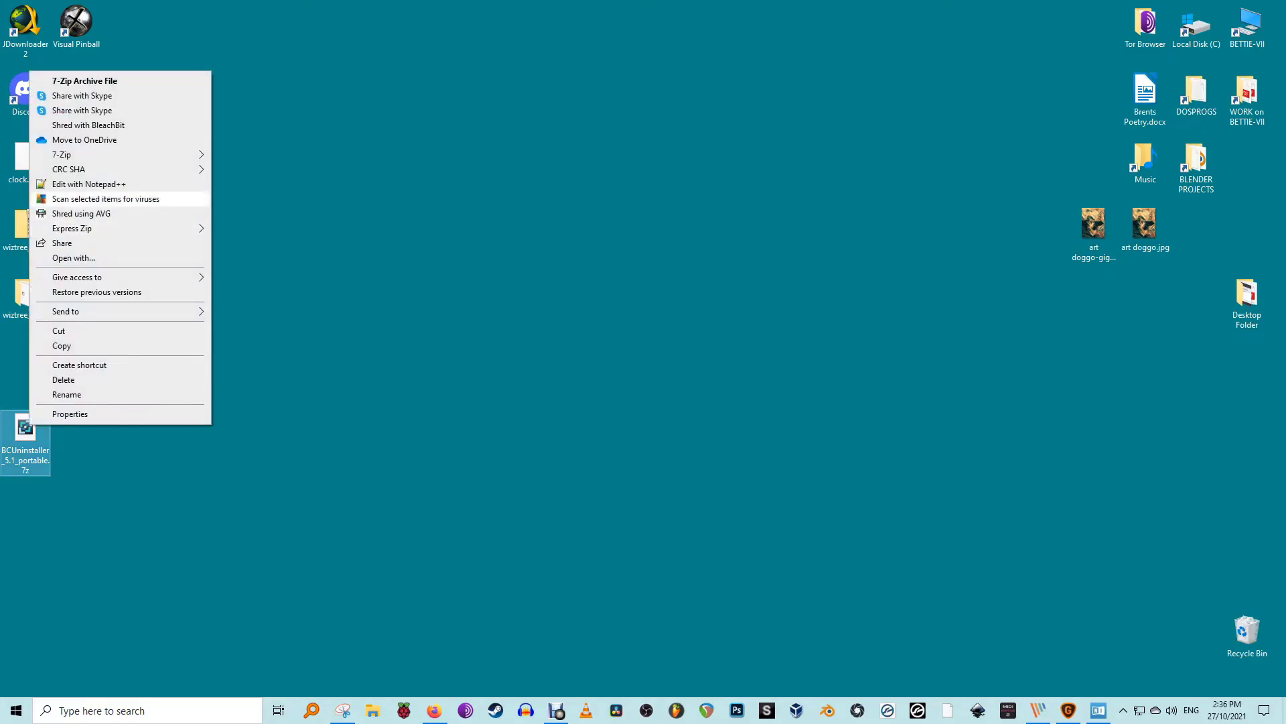
# Extract the BCUninstaller archive to BCUninstaller_5.1_portable and run BCUninstaller.exe from it
pyautogui.moveTo(67, 154)
pyautogui.click(281, 215)
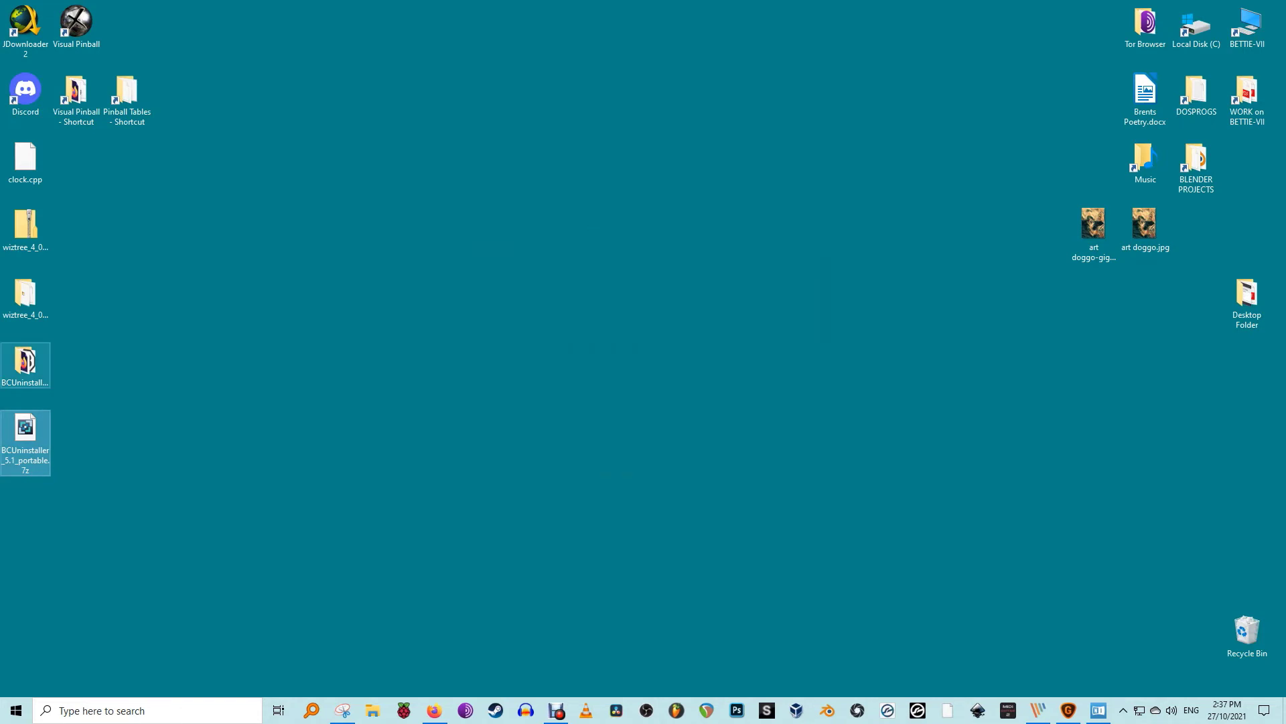
pyautogui.doubleClick(24, 366)
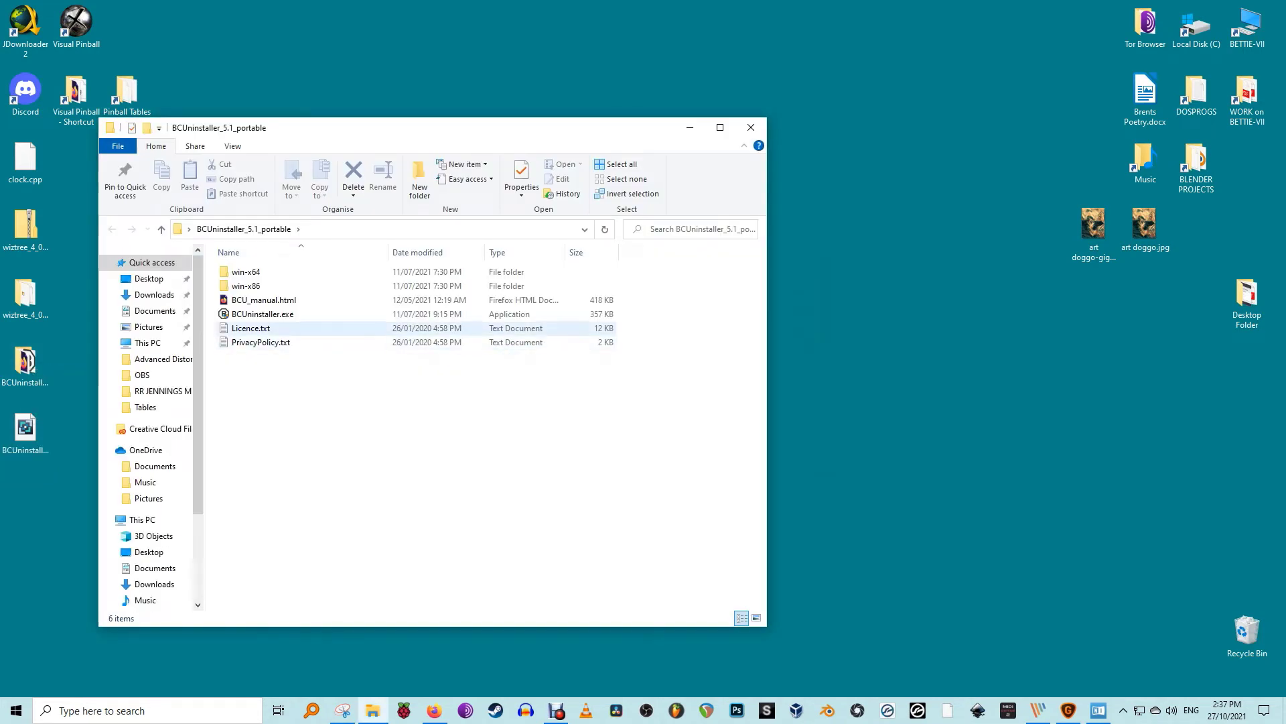
pyautogui.doubleClick(263, 314)
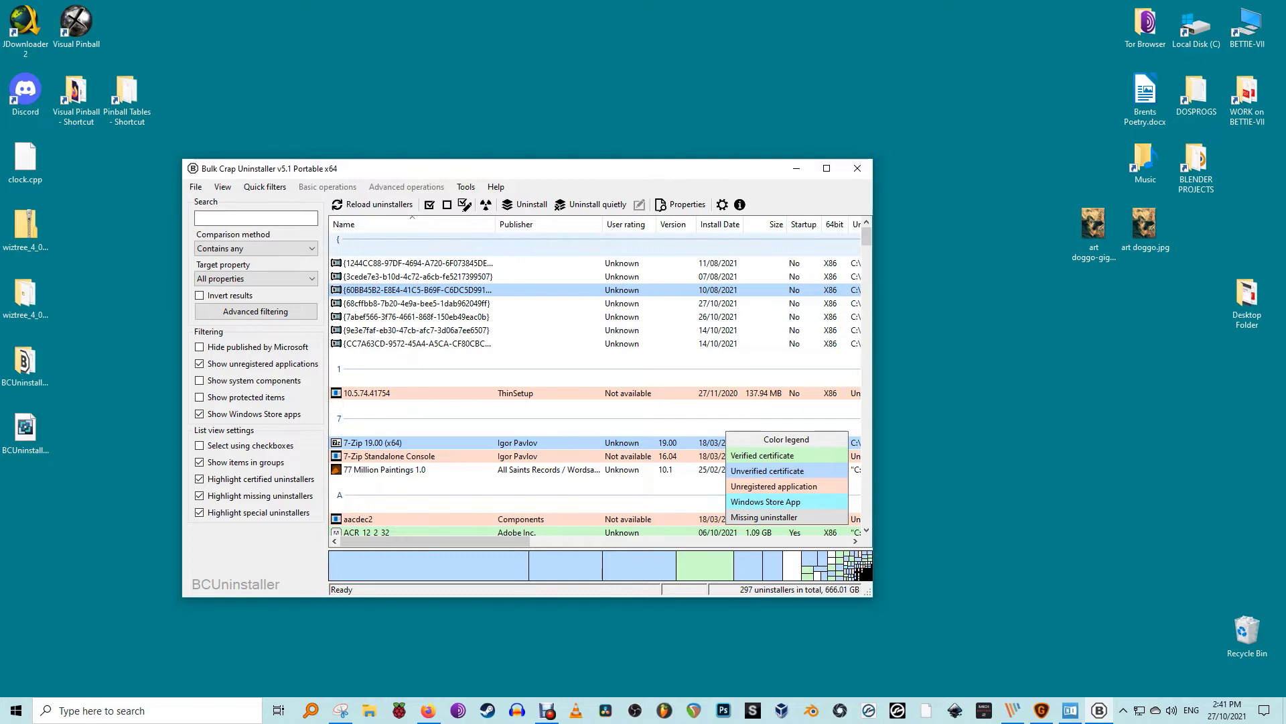
# Move and enlarge the Bulk Crap Uninstaller window and make the size map taller
pyautogui.moveTo(522, 172); pyautogui.dragTo(457, 151)
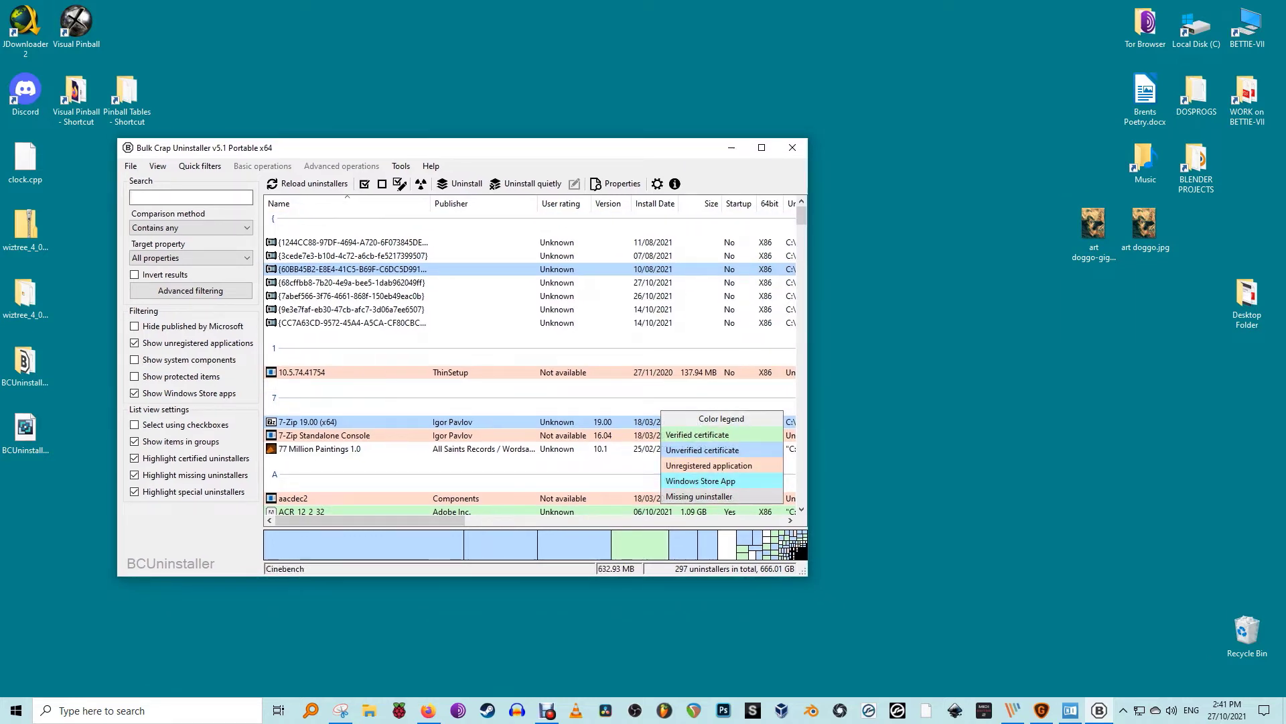
pyautogui.moveTo(804, 573); pyautogui.dragTo(975, 642)
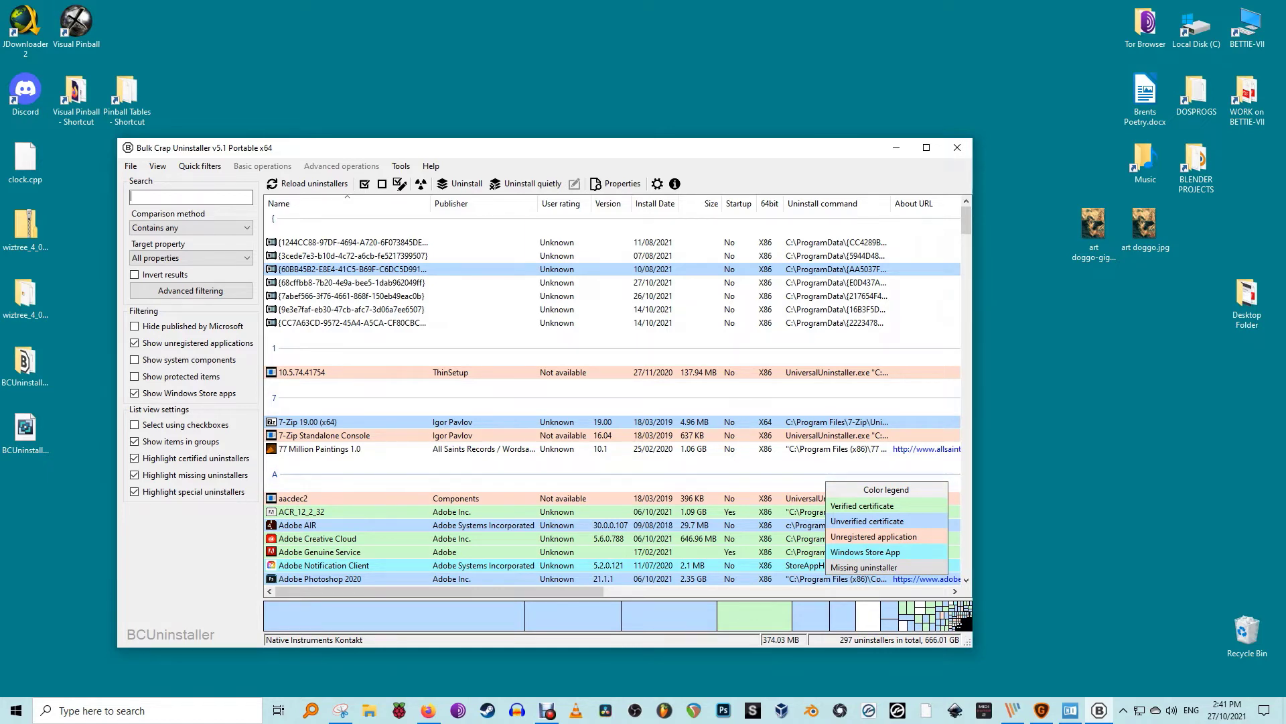
pyautogui.moveTo(563, 598); pyautogui.dragTo(563, 531)
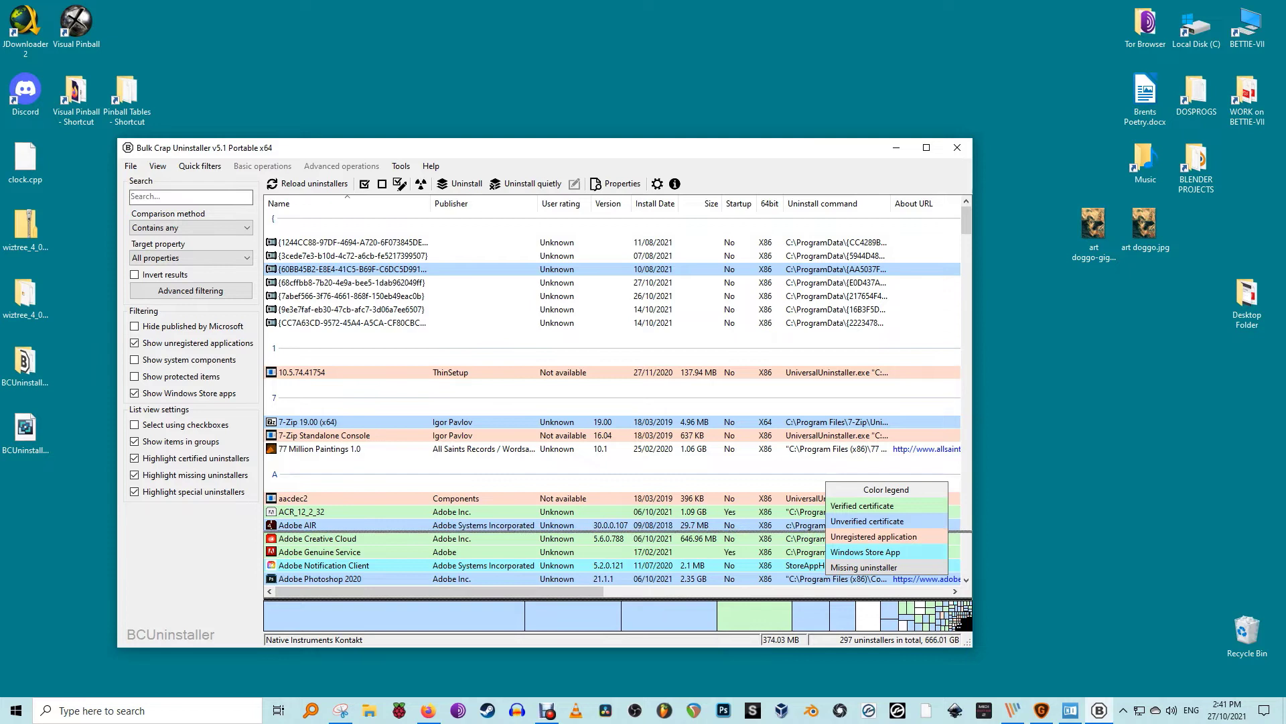
pyautogui.moveTo(469, 530); pyautogui.dragTo(469, 530)
# Inspect the large size map blocks: Steam, Metro Exodus, the Tomb Raider games, Kontakt and Gigapixel
pyautogui.click(469, 576)
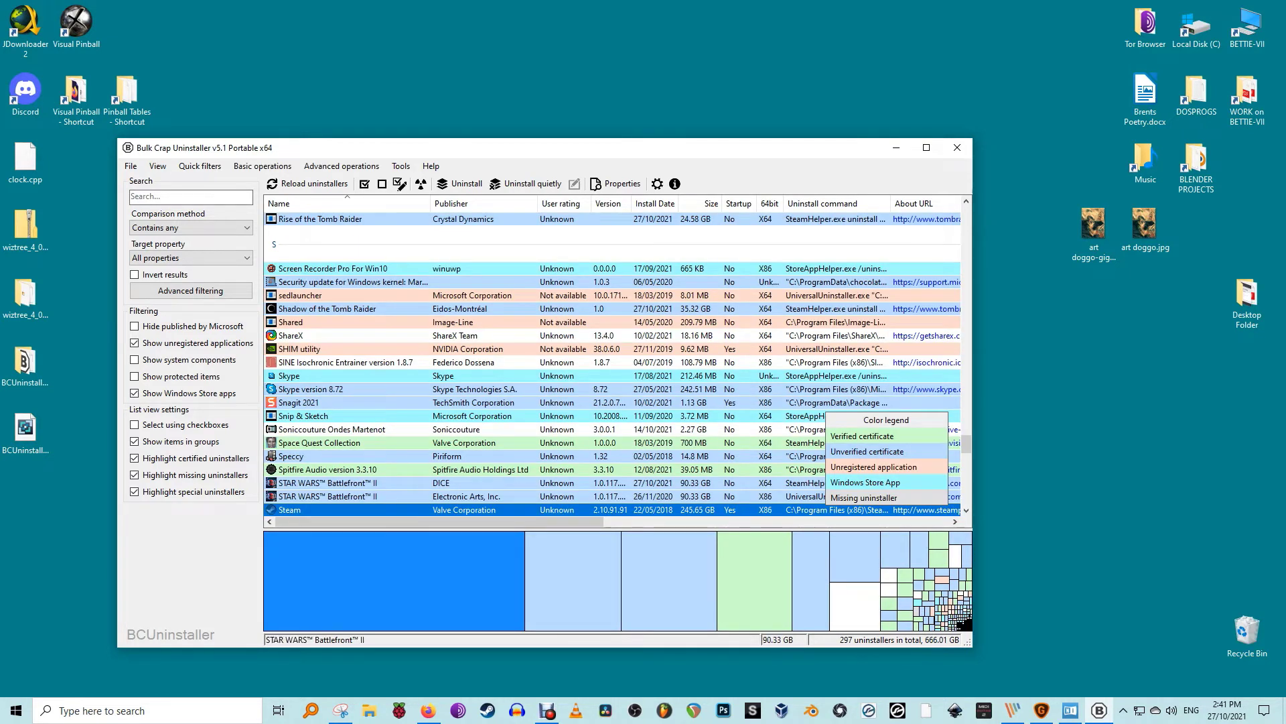
pyautogui.press('Up')
pyautogui.press('Up')
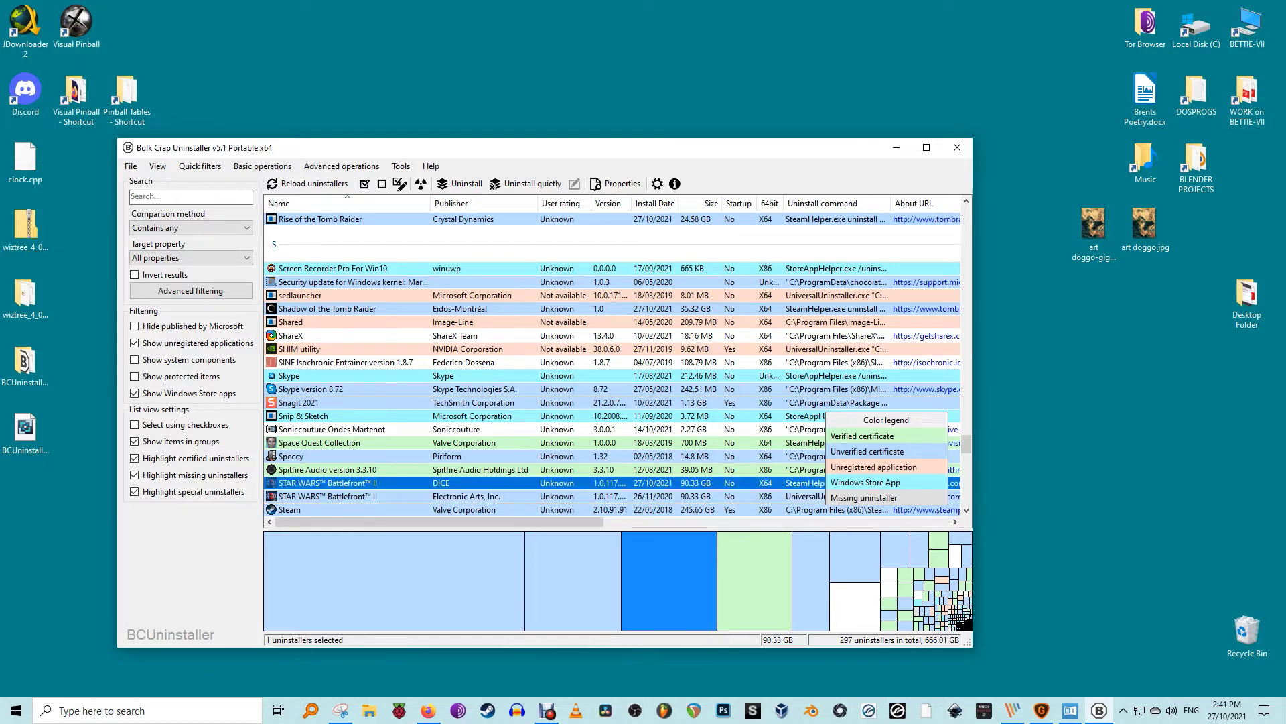
pyautogui.click(754, 580)
pyautogui.click(811, 580)
pyautogui.click(811, 580)
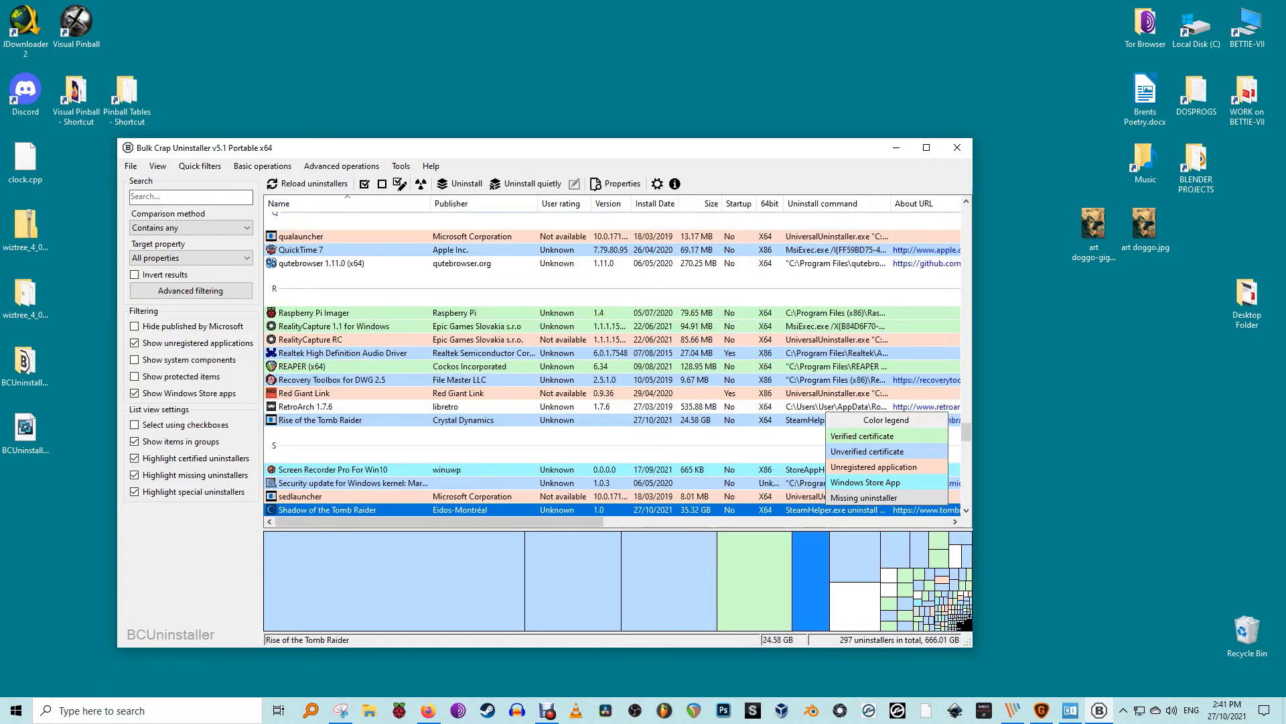
pyautogui.click(855, 556)
pyautogui.click(855, 606)
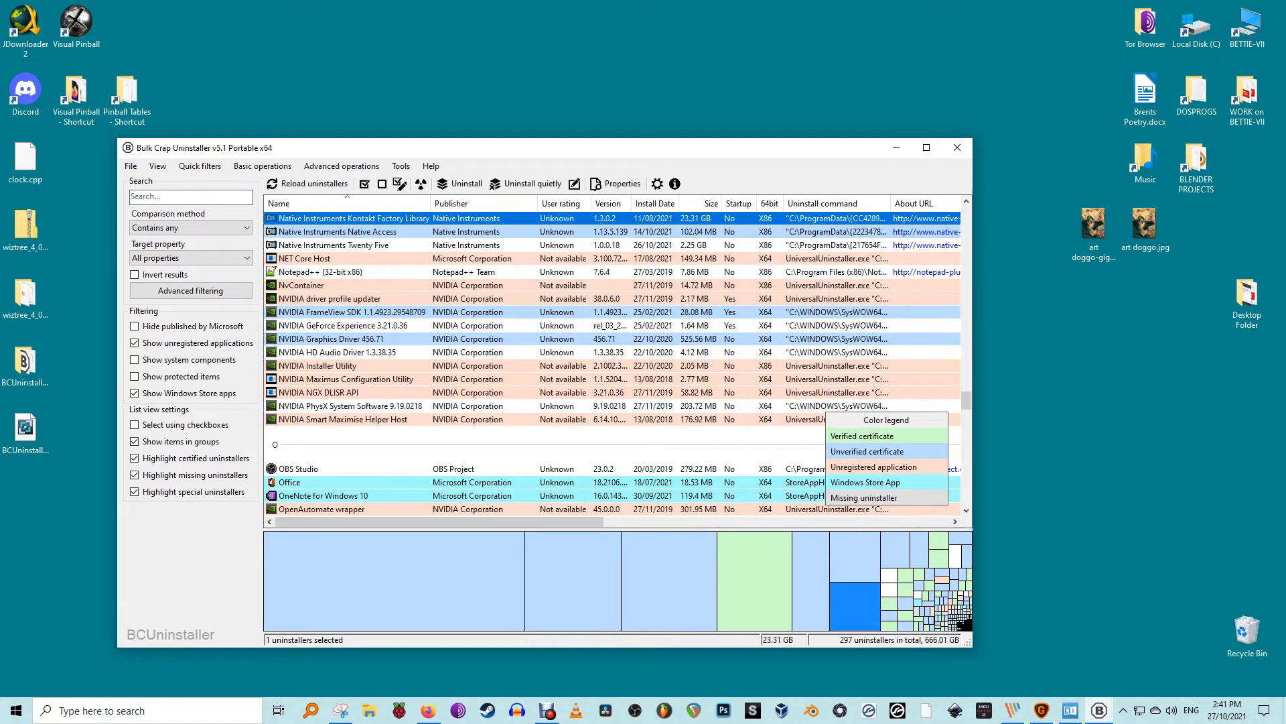
pyautogui.click(896, 551)
pyautogui.click(889, 575)
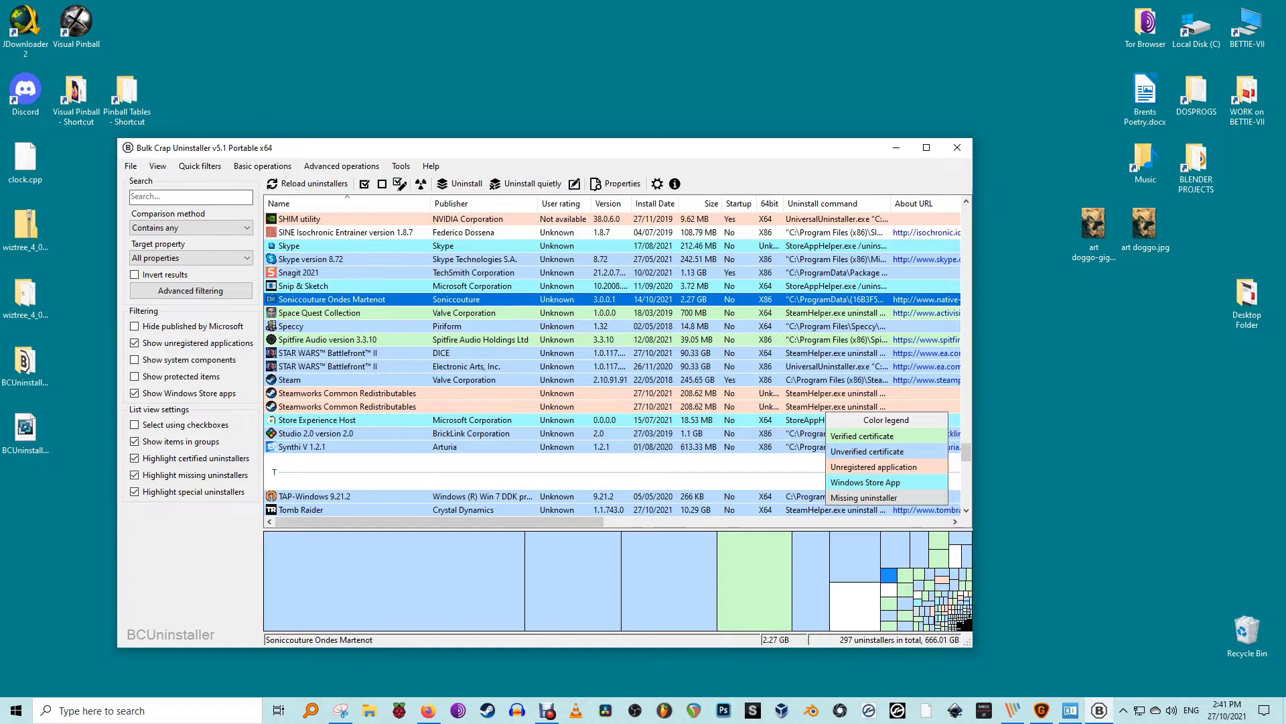
pyautogui.click(905, 576)
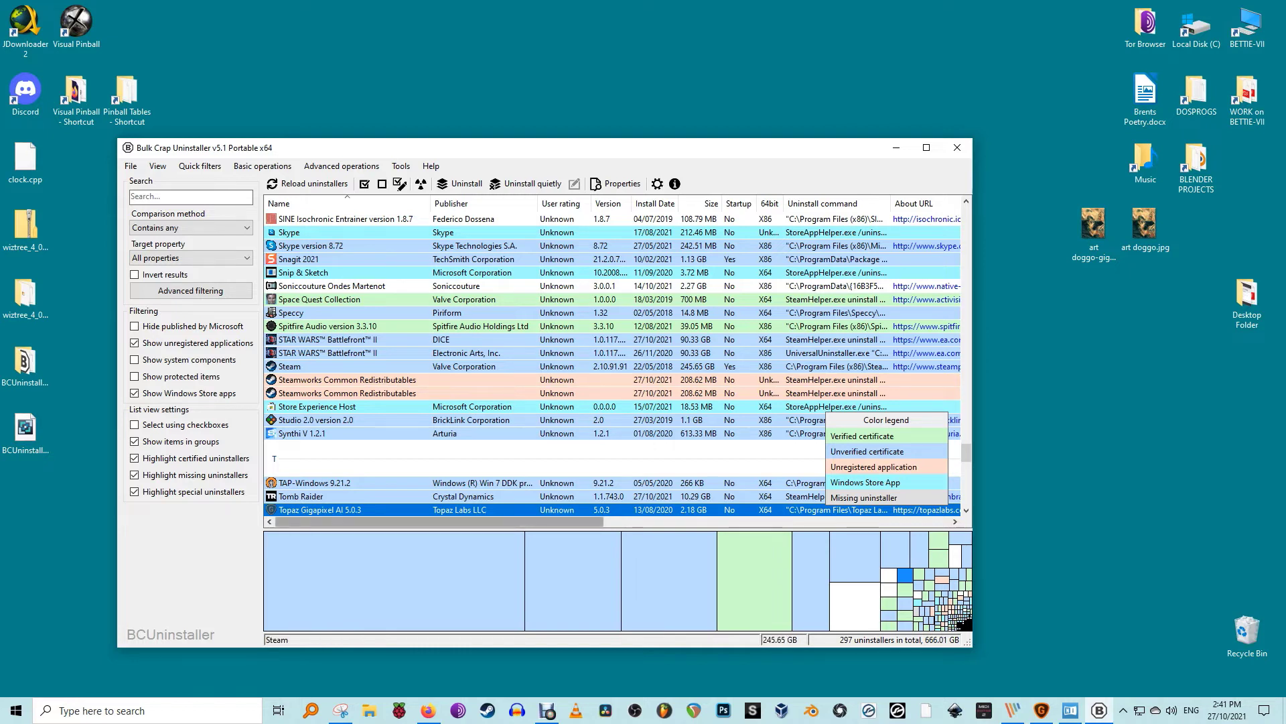
pyautogui.click(394, 577)
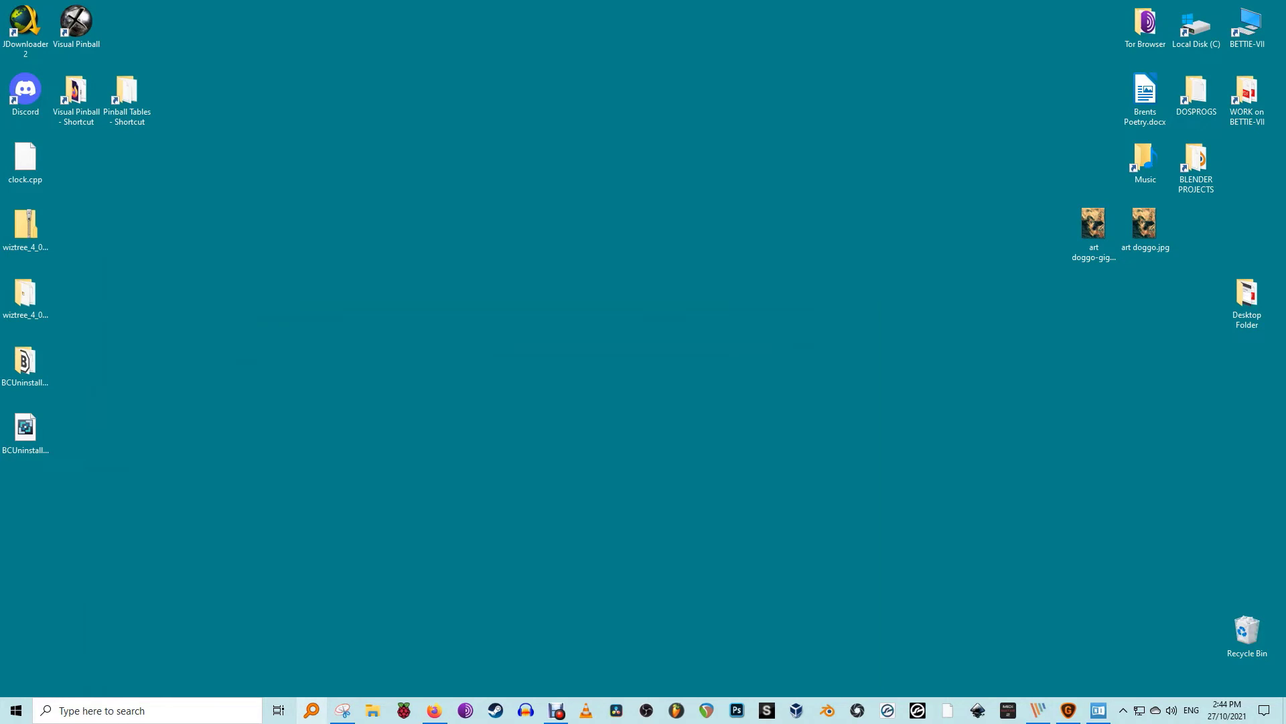
# In Everything, try searches for davinci, ondes and kontakt, then filter the results to .wav files
pyautogui.click(311, 710)
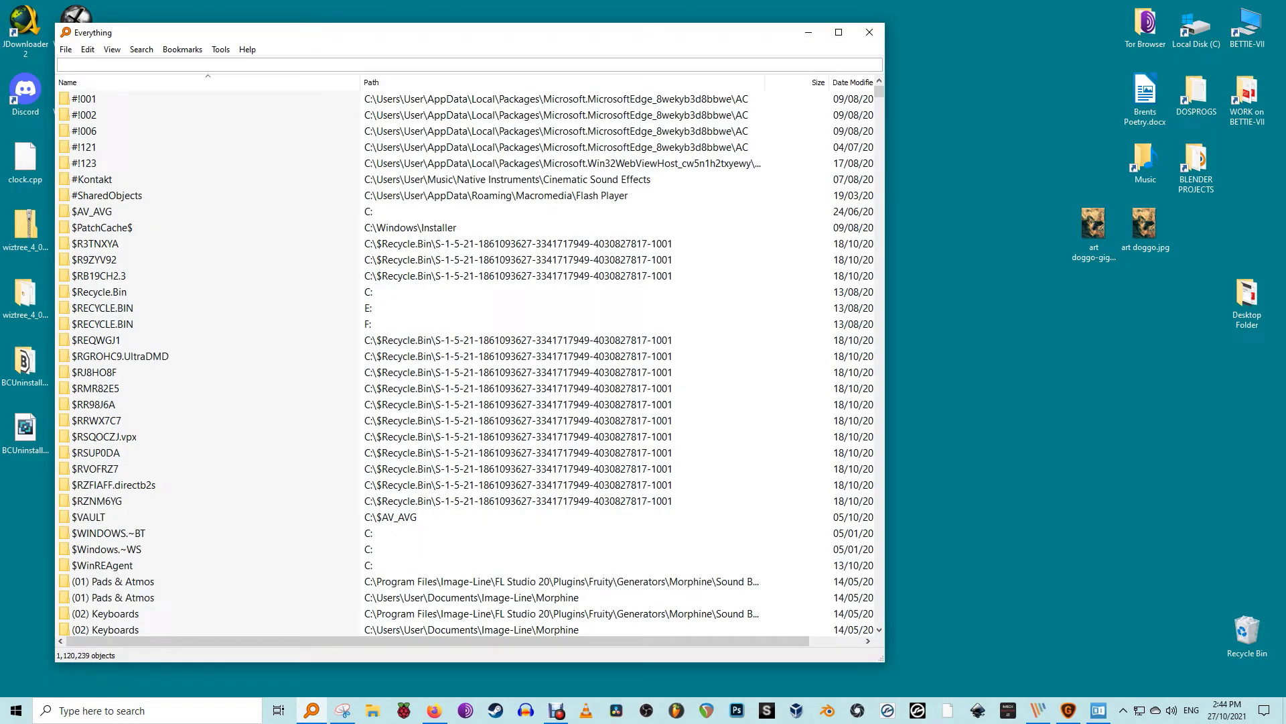
pyautogui.write('davinci')
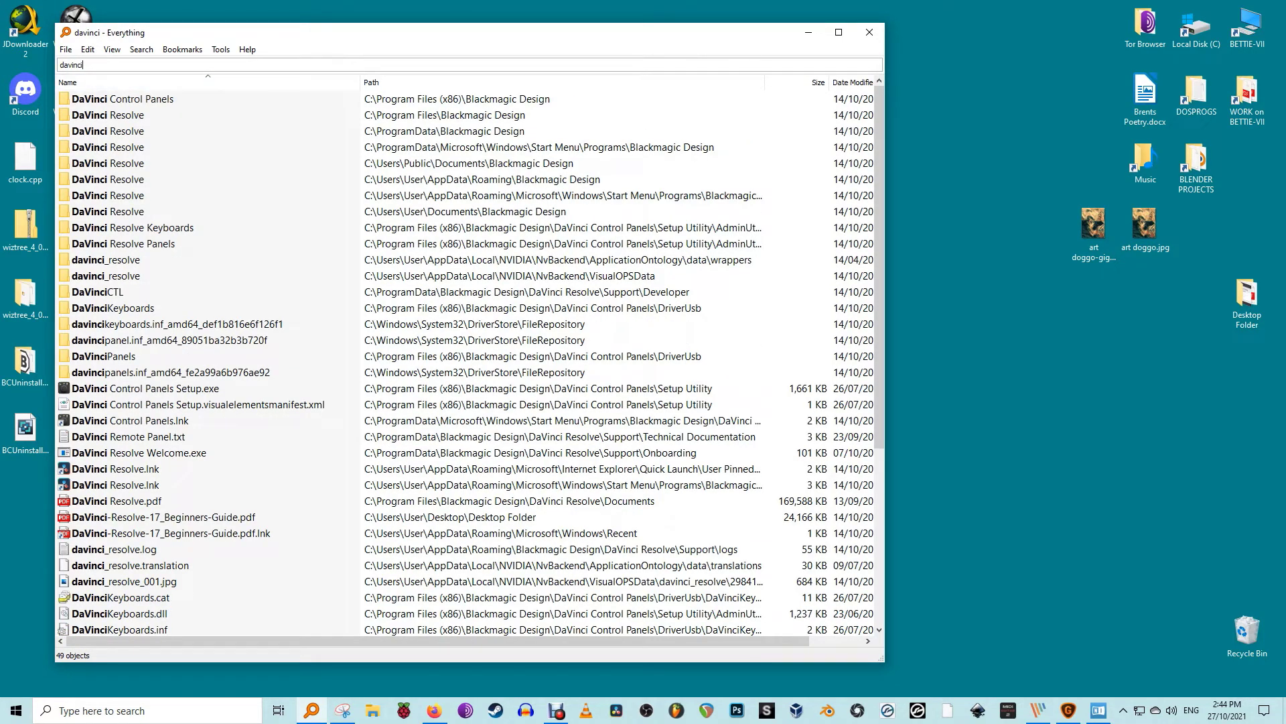
pyautogui.hotkey('ctrl', 'a')
pyautogui.write('ondes')
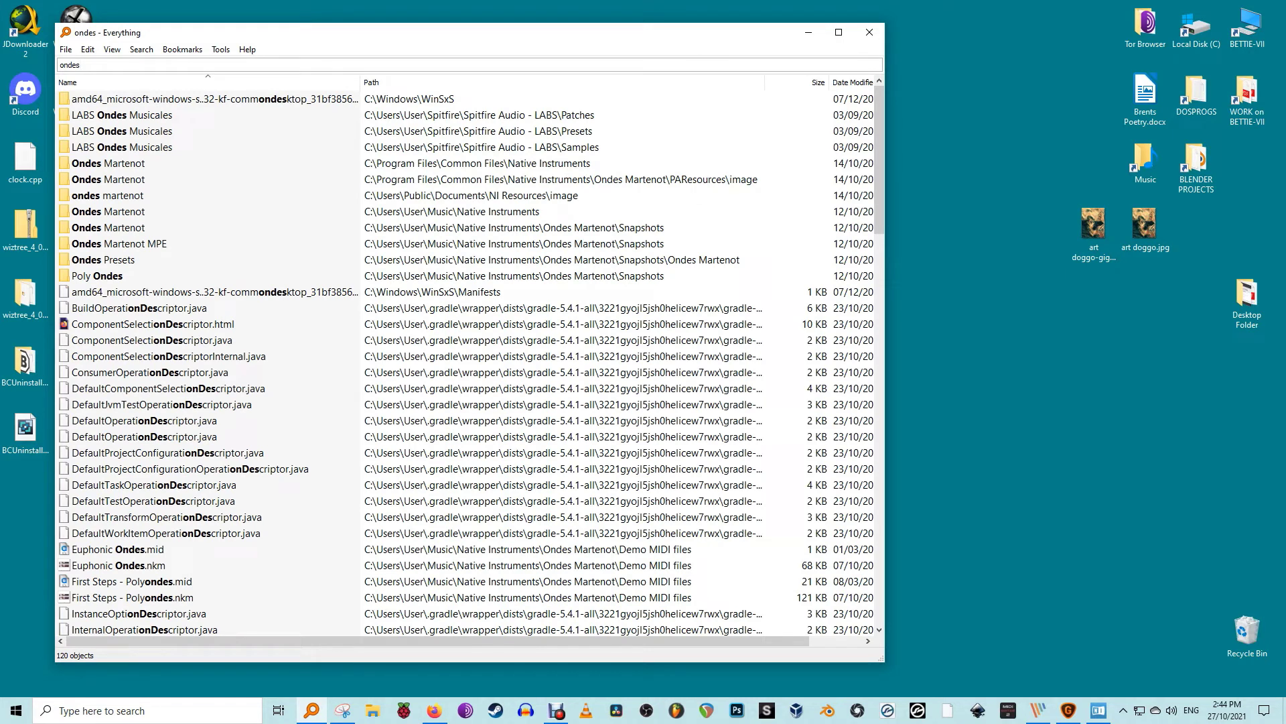
pyautogui.press('BackSpace')
pyautogui.press('BackSpace')
pyautogui.press('BackSpace')
pyautogui.press('BackSpace')
pyautogui.press('BackSpace')
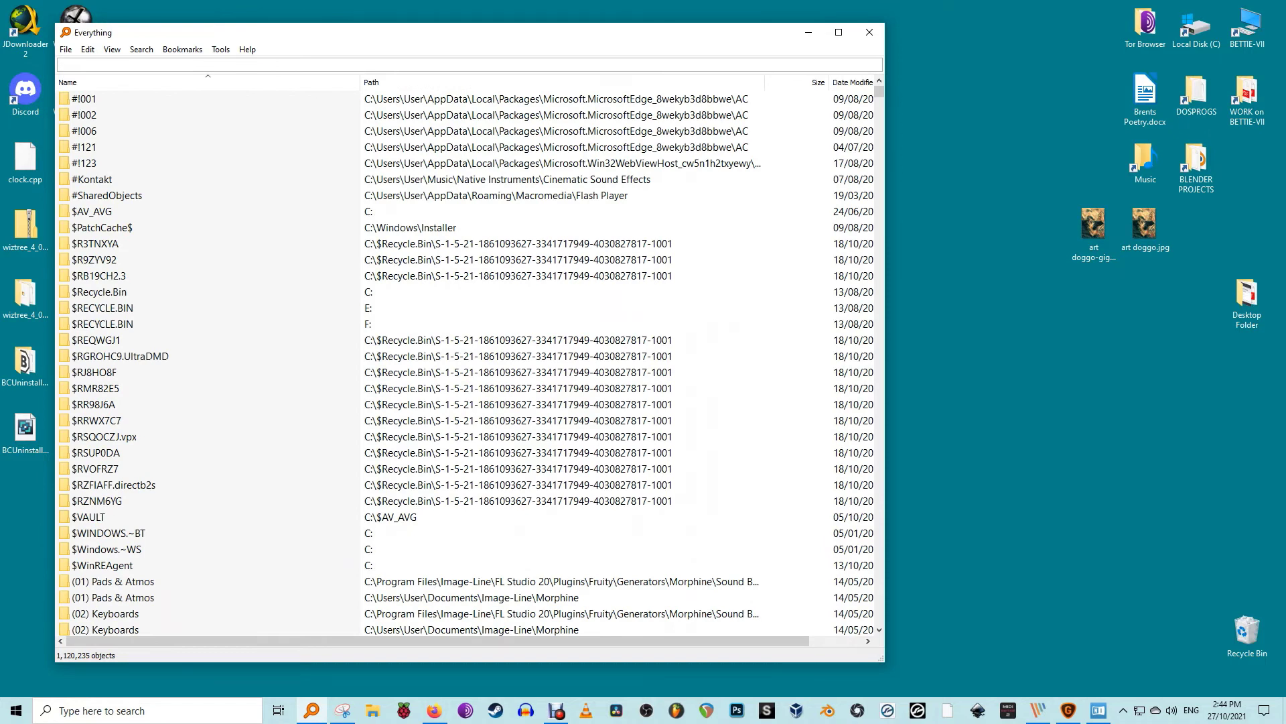
pyautogui.write('kontakt')
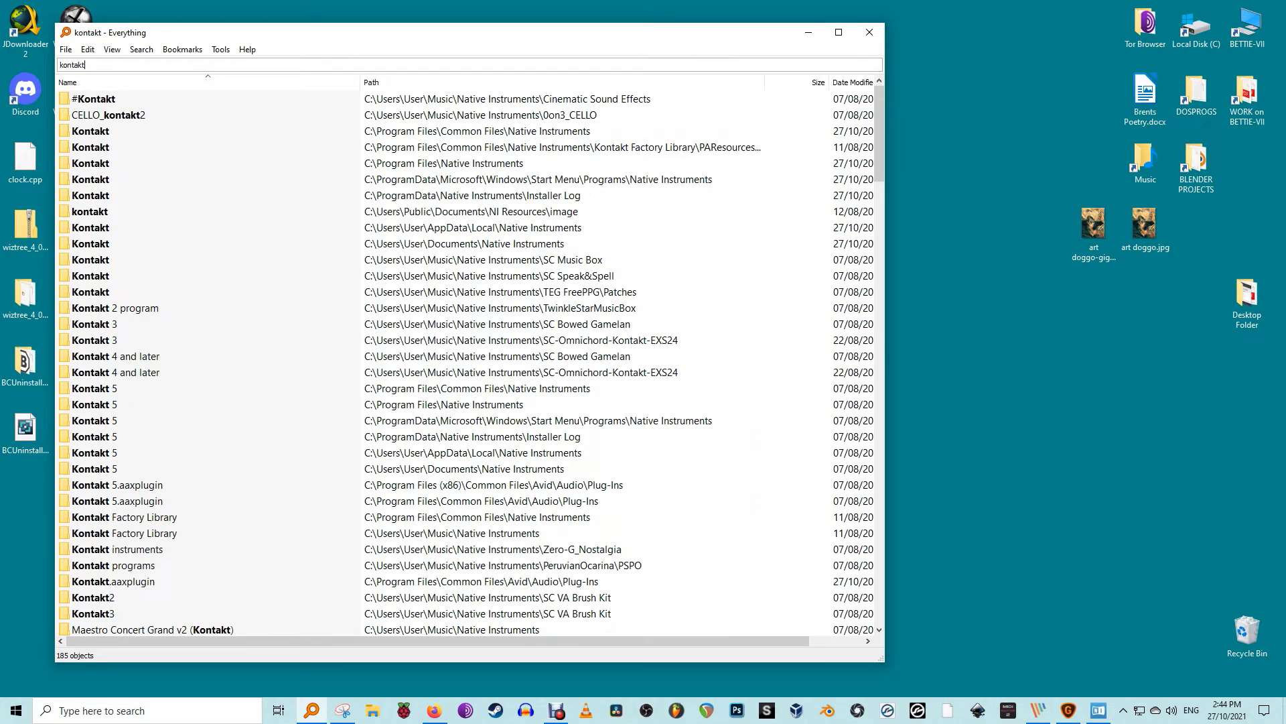
pyautogui.hotkey('ctrl', 'a')
pyautogui.press('BackSpace')
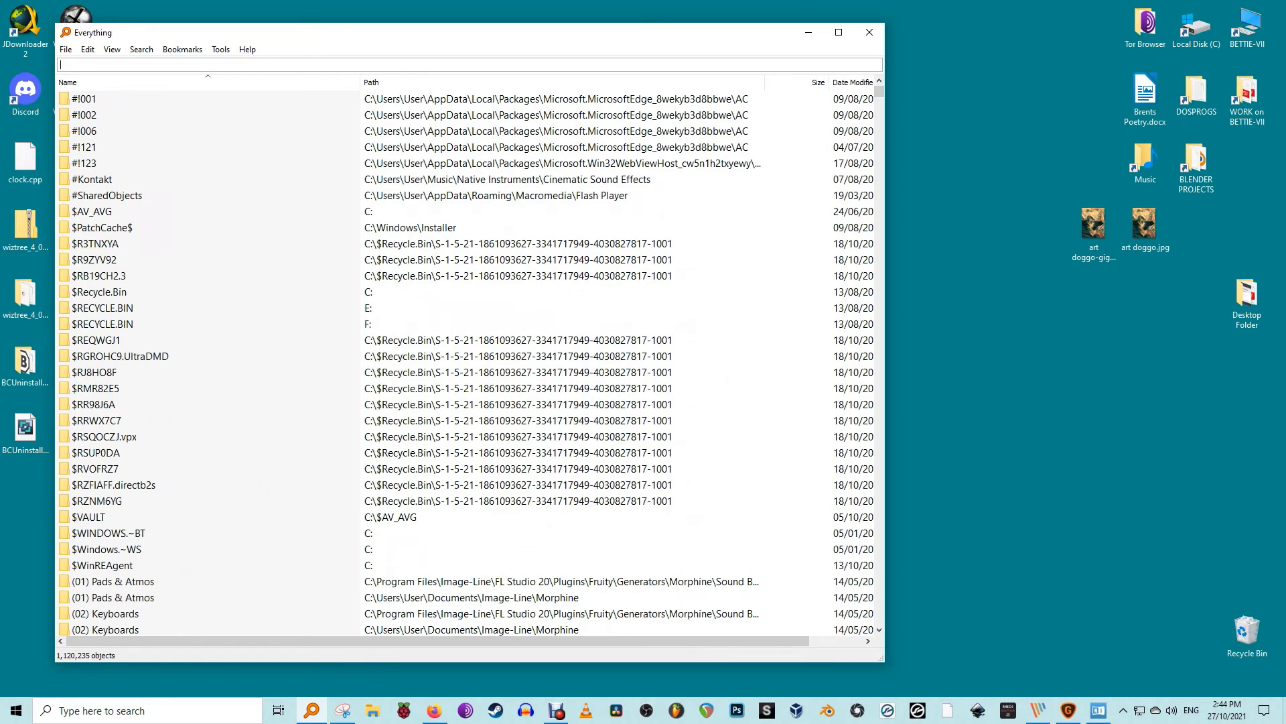
pyautogui.write('.wav')
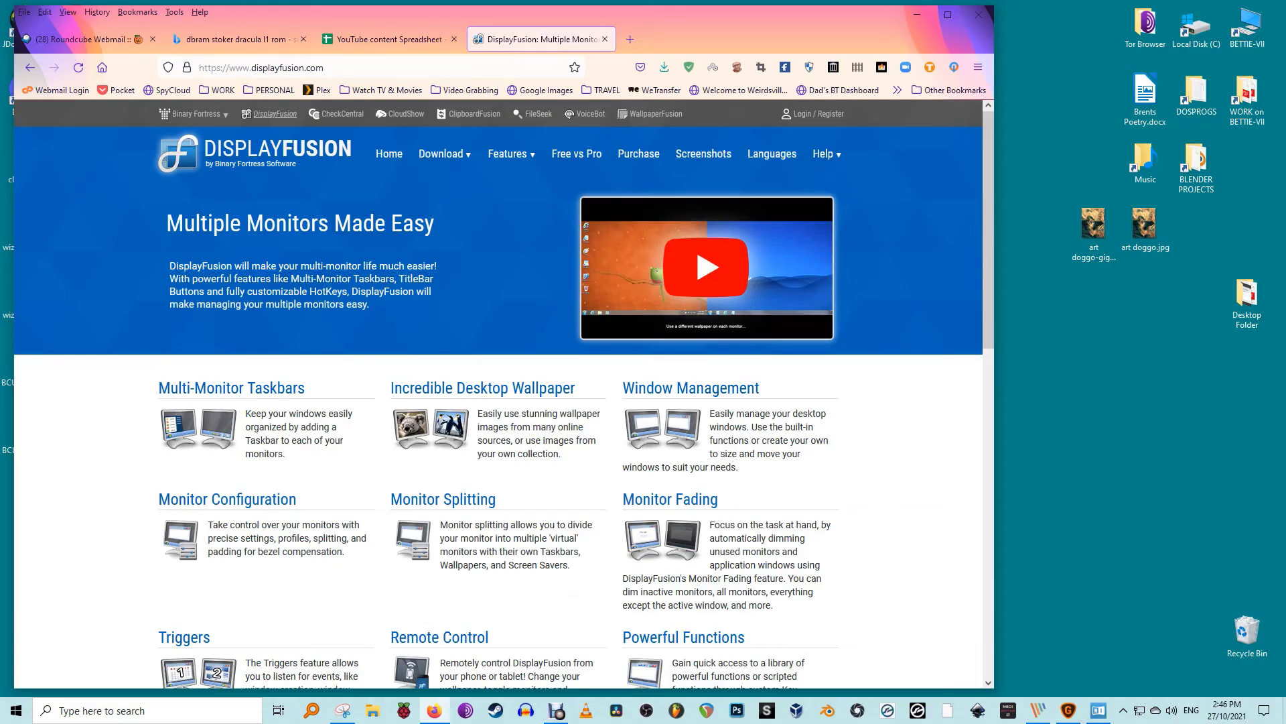
# Download the DisplayFusion installer from its features page
pyautogui.scroll(-15, 348, 677)
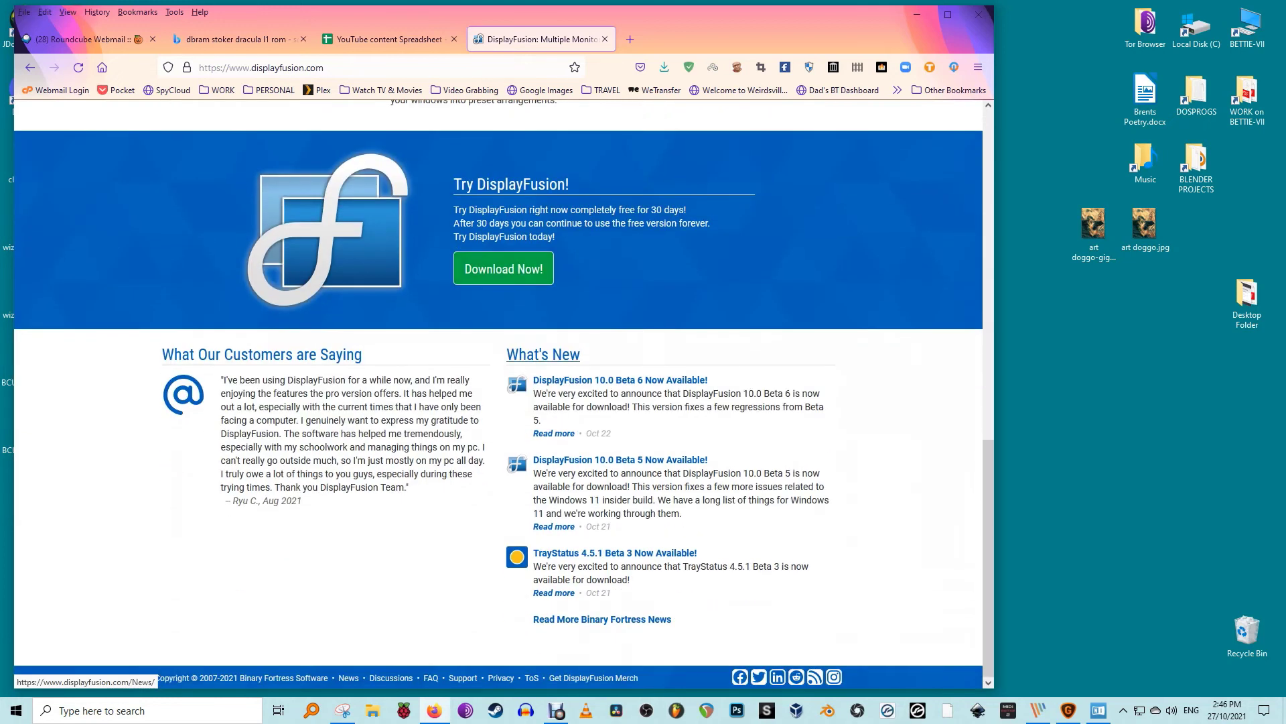
pyautogui.scroll(3, 504, 402)
pyautogui.click(504, 404)
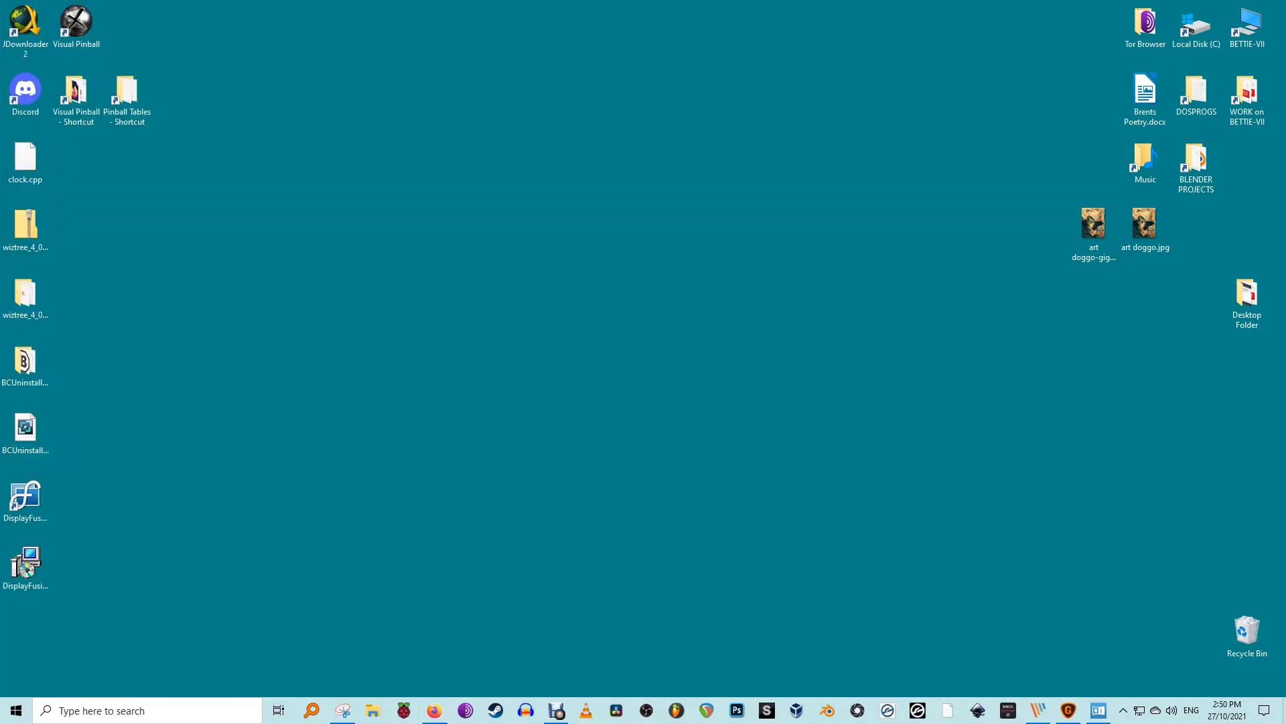
# Open DisplayFusion Settings from the desktop right-click menu
pyautogui.rightClick(521, 328)
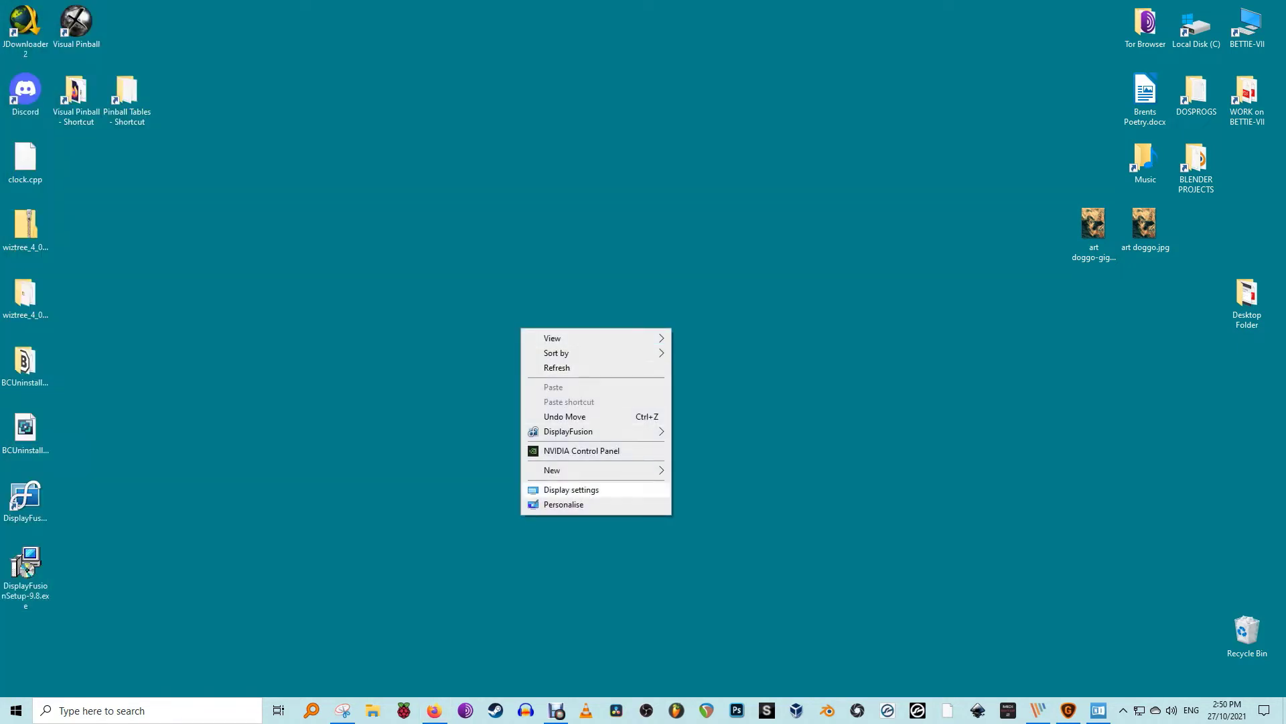
pyautogui.moveTo(568, 431)
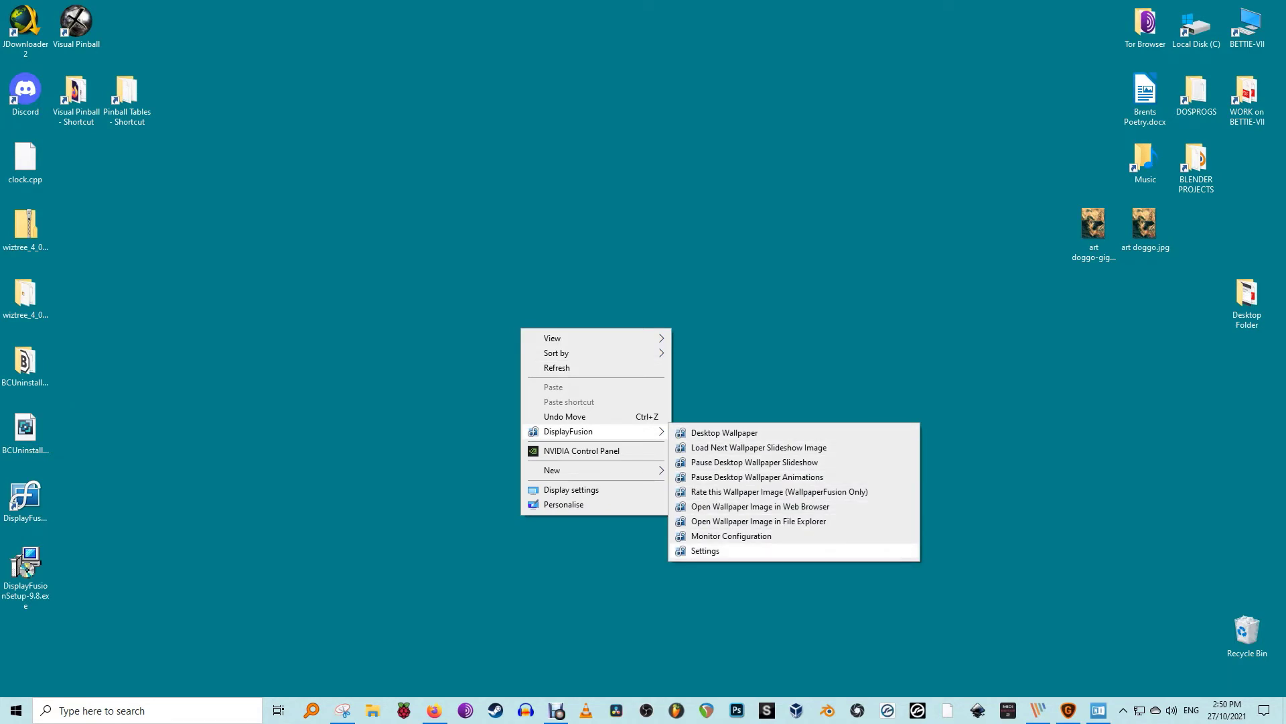
pyautogui.click(706, 551)
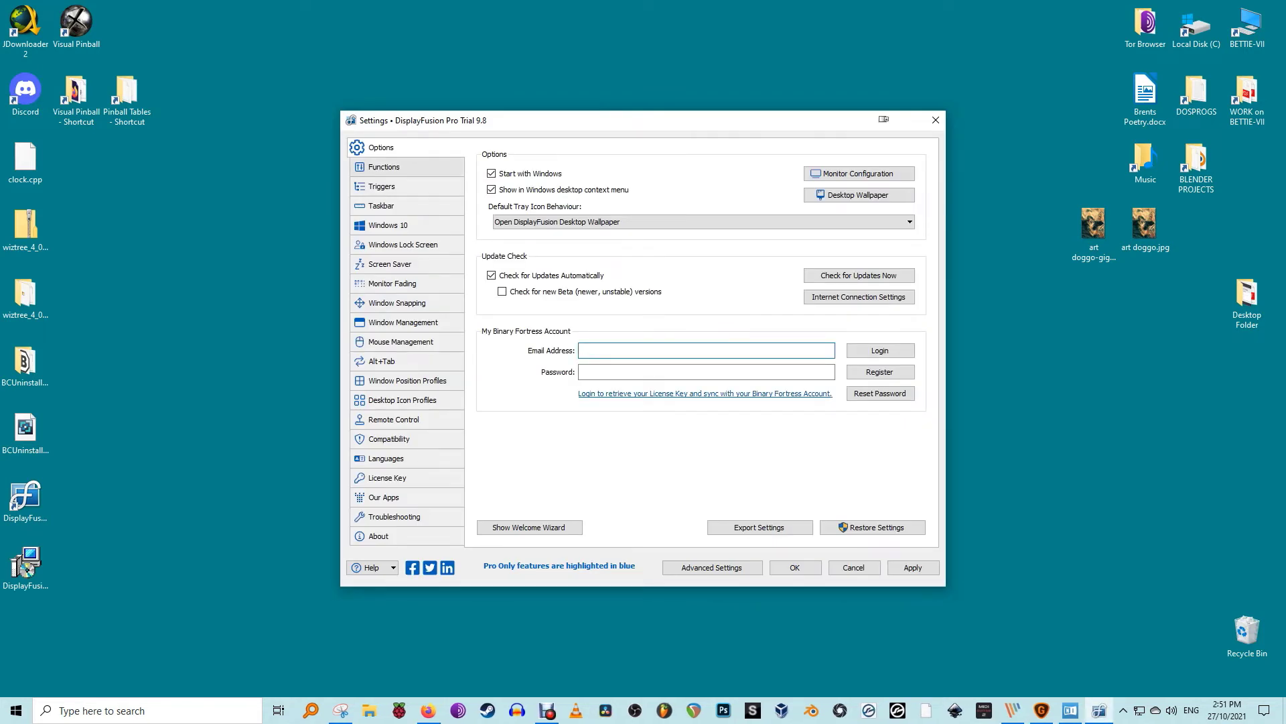
# Tour the Functions, Triggers, Taskbar, Windows 10 and Lock Screen pages, leaving taskbar opacity at 100%
pyautogui.click(384, 167)
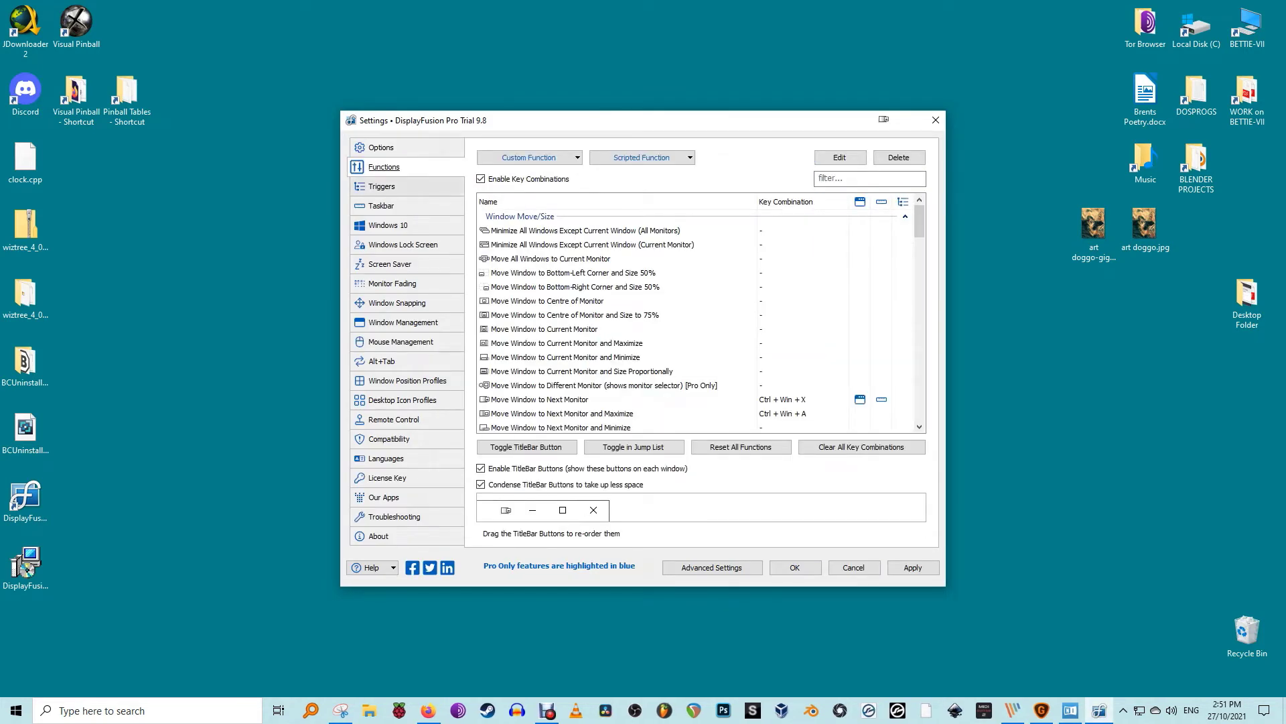
pyautogui.click(381, 186)
pyautogui.click(381, 205)
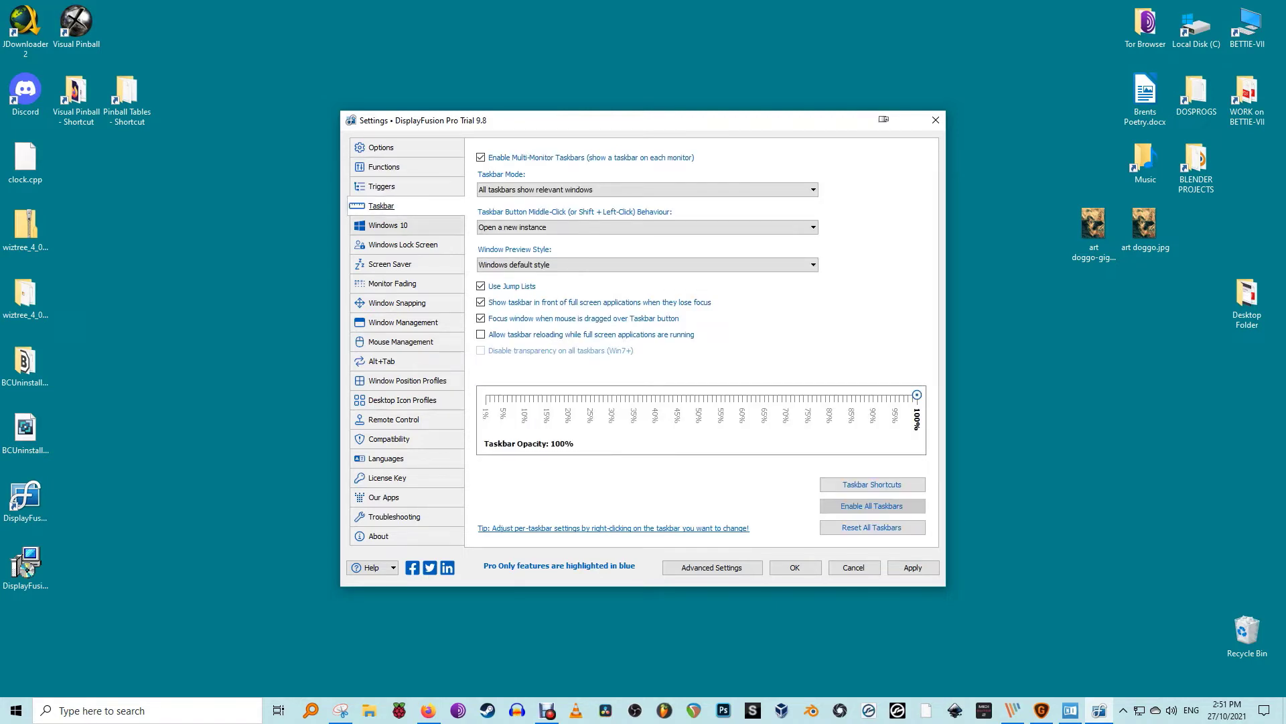
pyautogui.moveTo(917, 395)
pyautogui.mouseDown()
pyautogui.moveTo(765, 394)
pyautogui.moveTo(917, 395)
pyautogui.mouseUp()
pyautogui.click(402, 226)
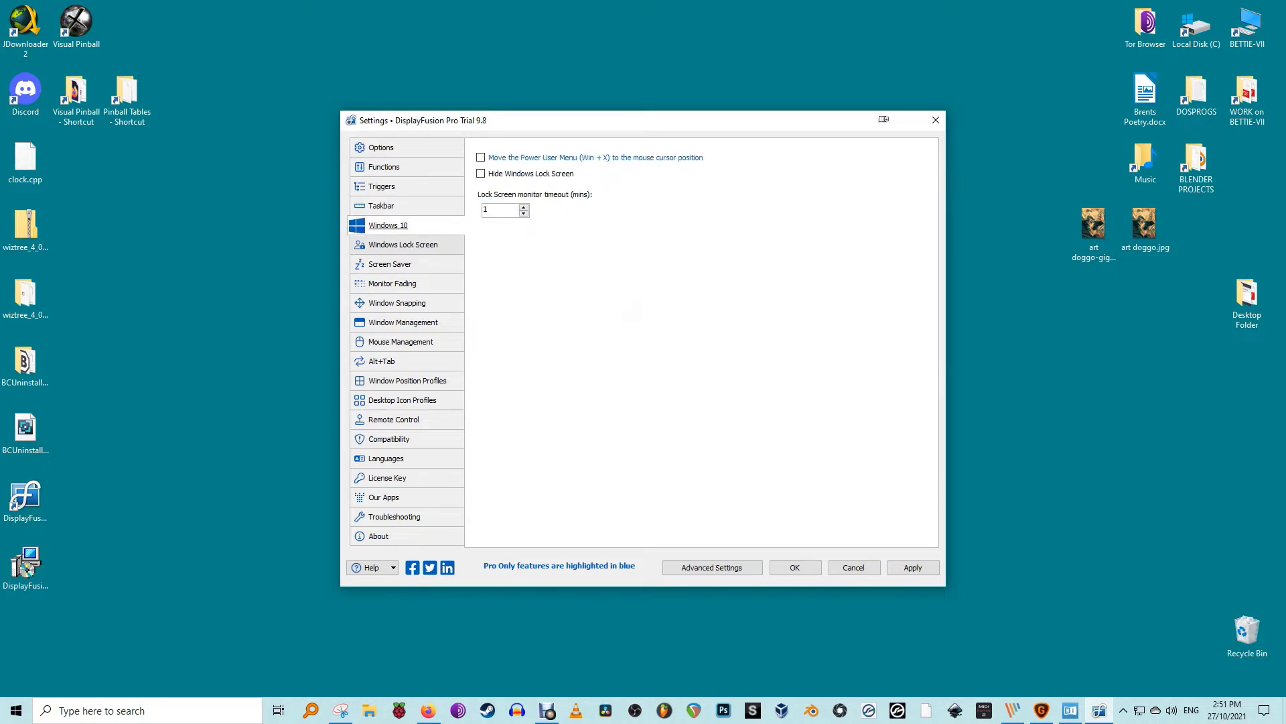
pyautogui.click(402, 245)
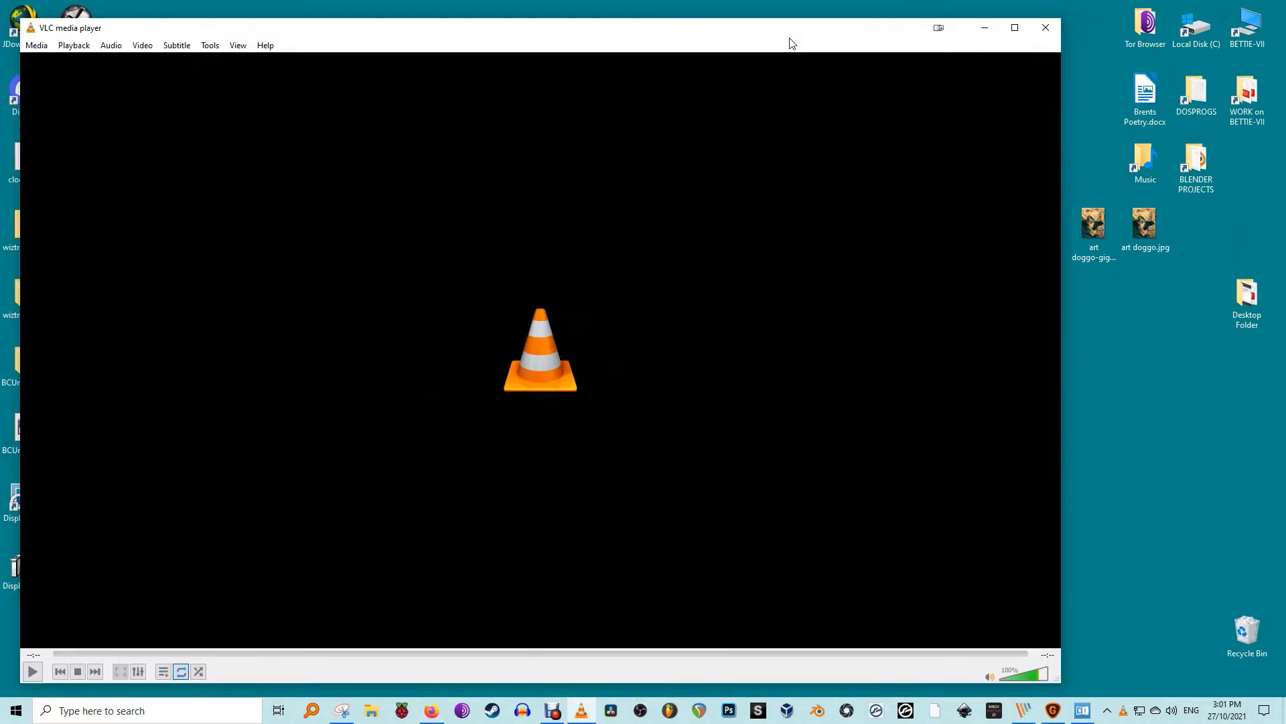
# Move the VLC window lower, pause playback and rewind the video to 00:00
pyautogui.click(36, 45)
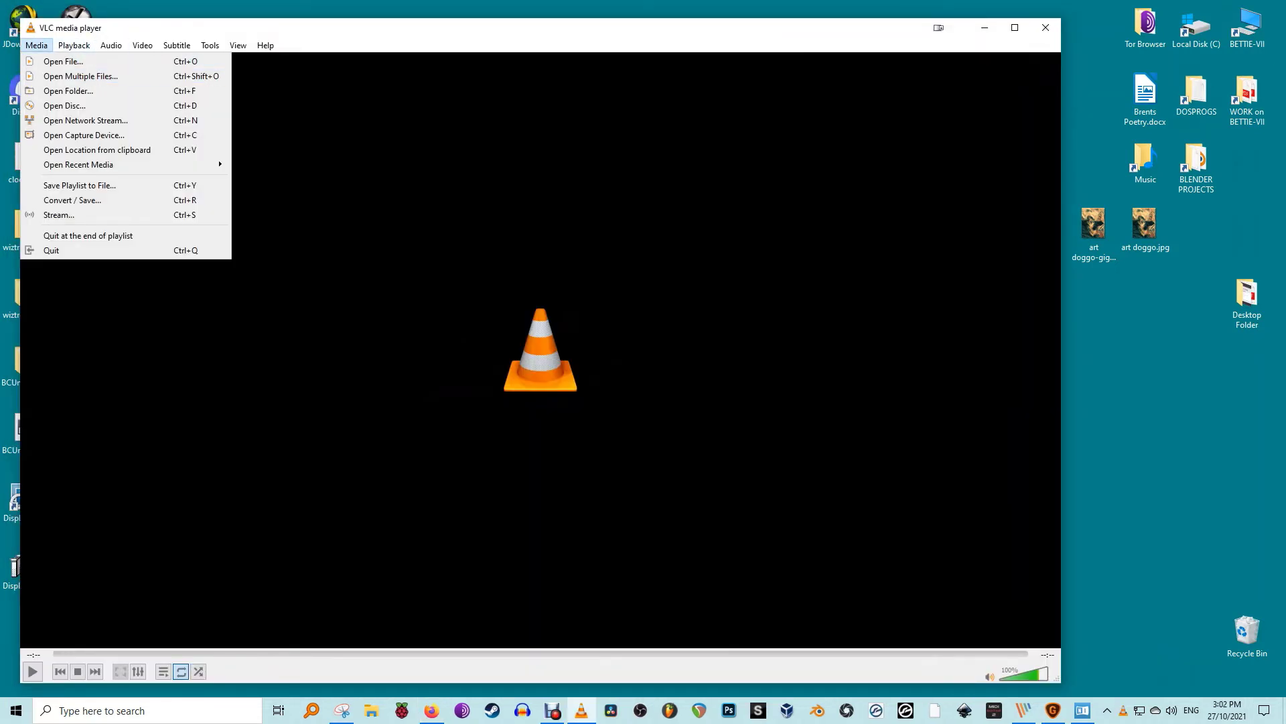
pyautogui.press('Down')
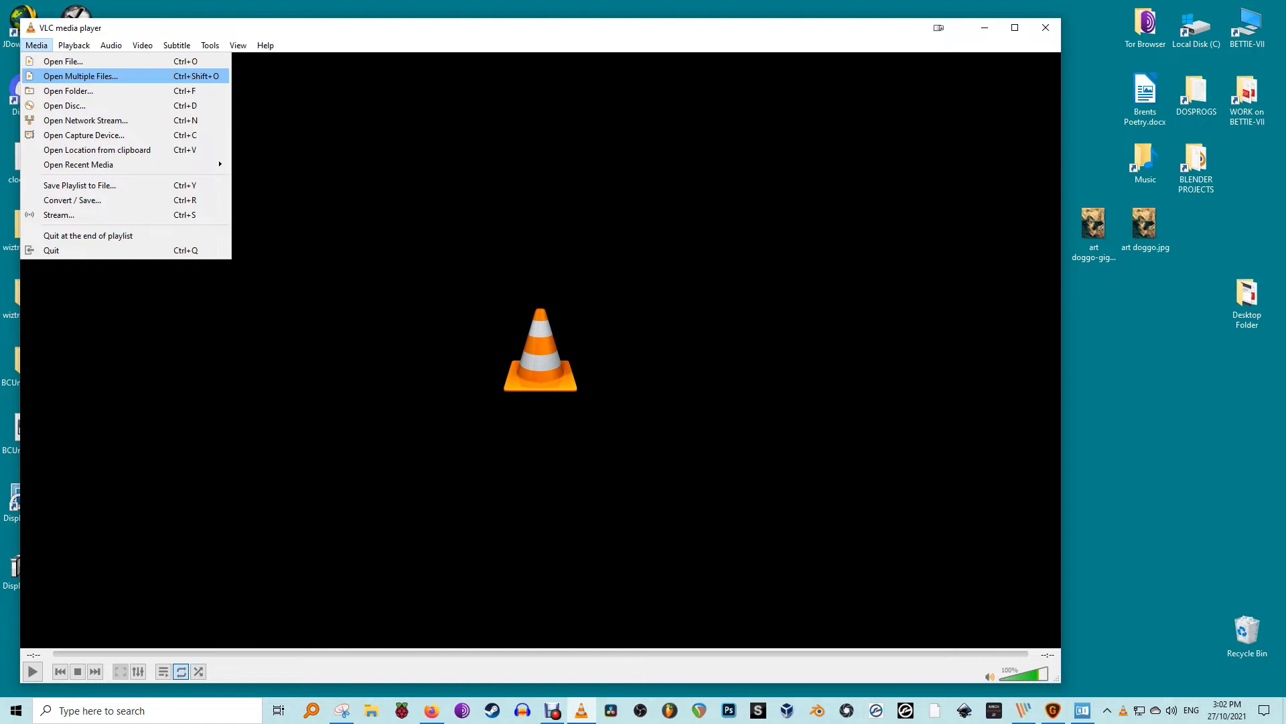
pyautogui.press('Up')
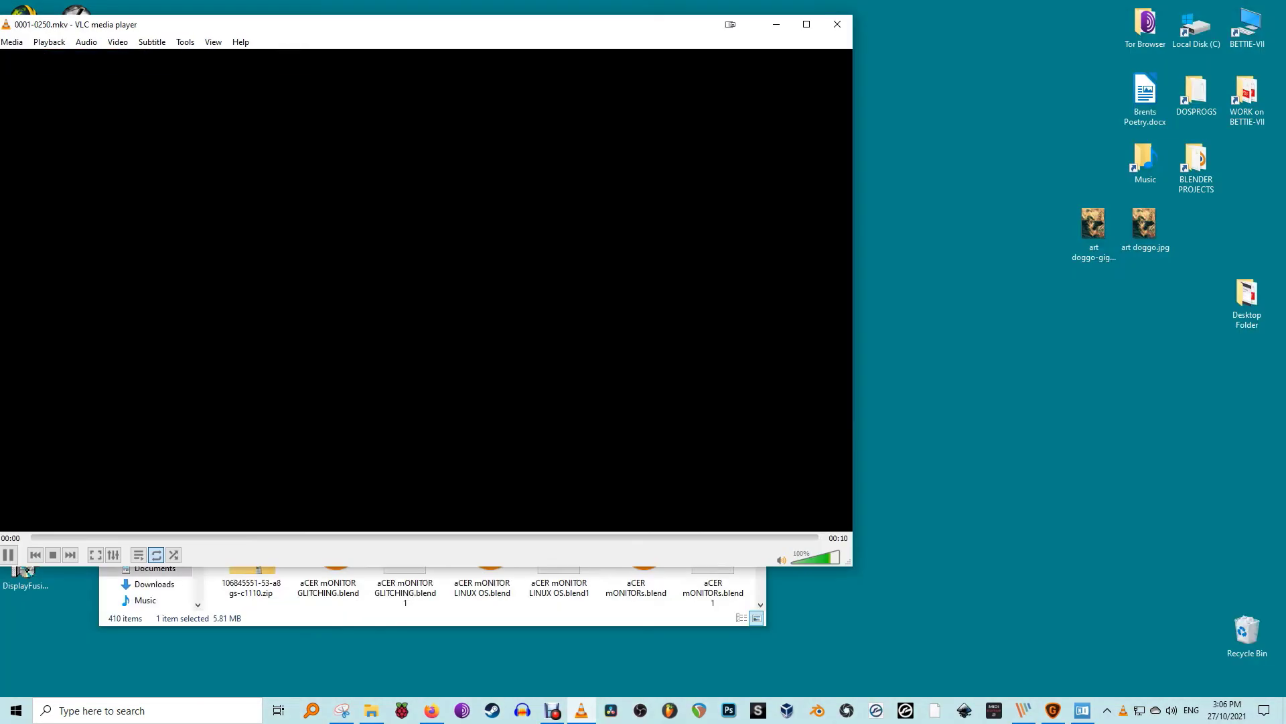
pyautogui.moveTo(454, 21); pyautogui.dragTo(493, 102)
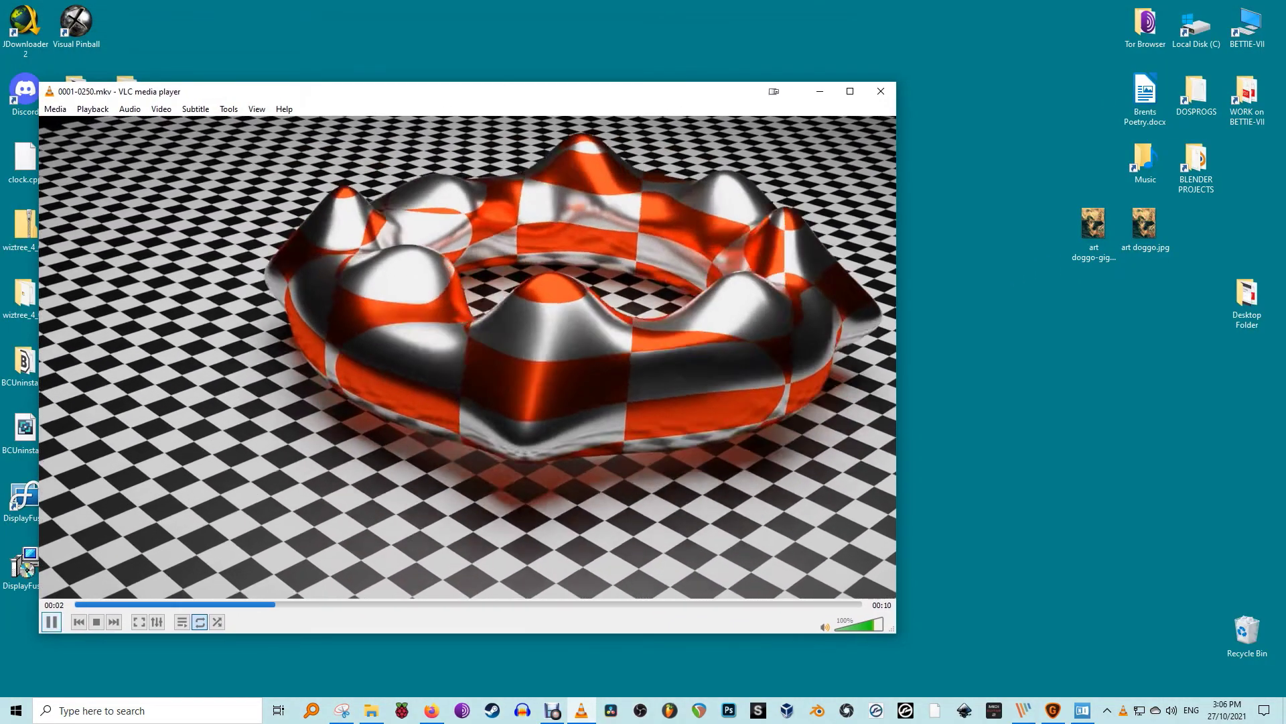
pyautogui.press('space')
pyautogui.moveTo(311, 603); pyautogui.dragTo(74, 603)
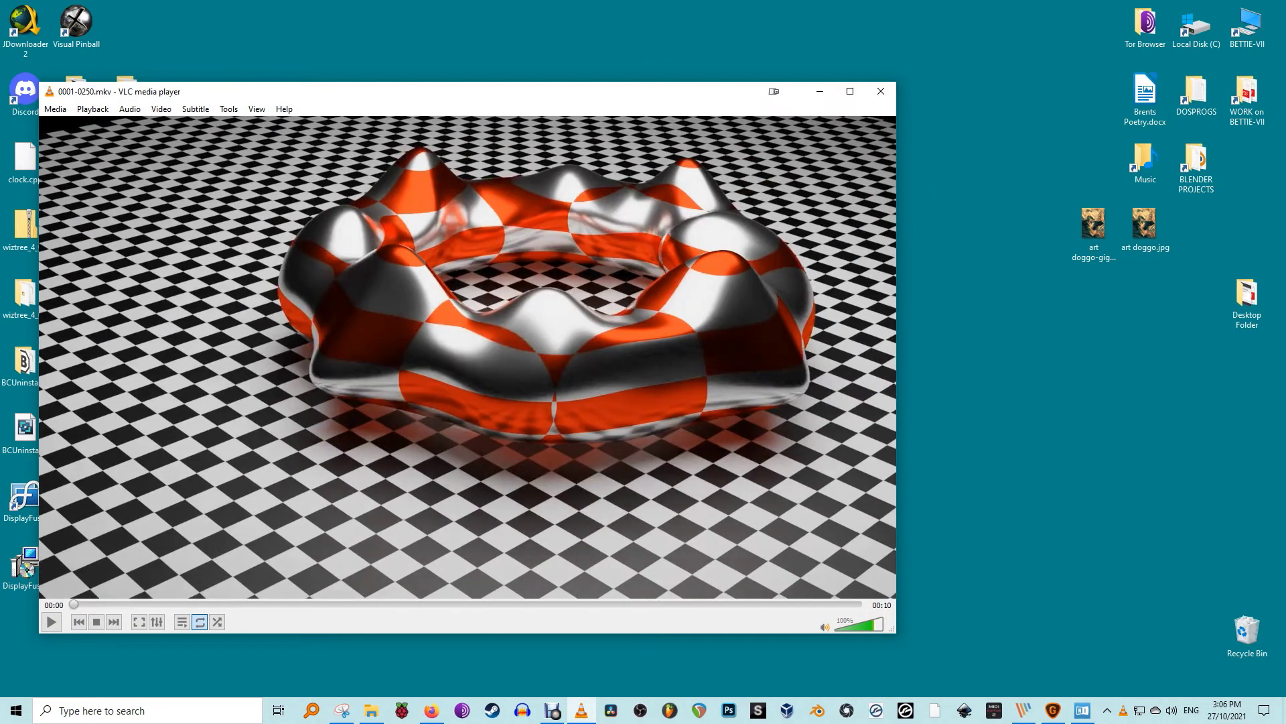
# Open Tools > Effects and Filters and place the dialog beside the player
pyautogui.click(256, 109)
pyautogui.click(256, 110)
pyautogui.click(229, 109)
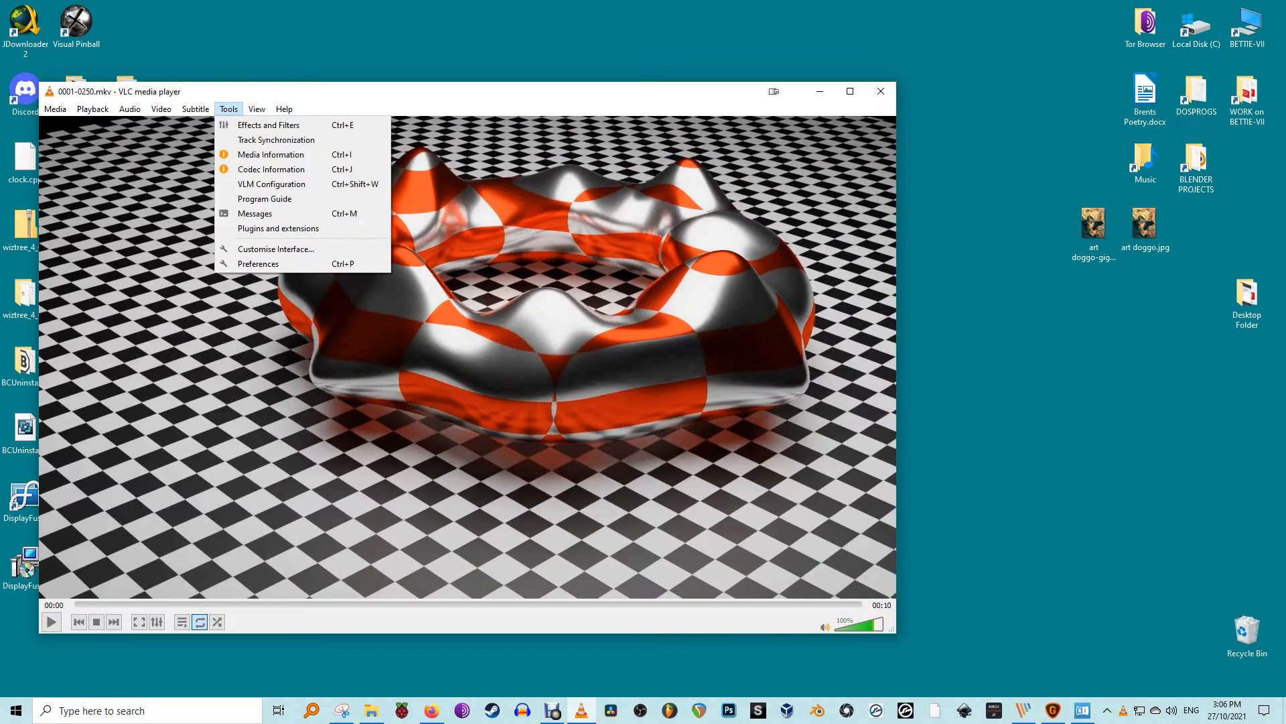
pyautogui.click(268, 125)
pyautogui.moveTo(522, 10); pyautogui.dragTo(1009, 40)
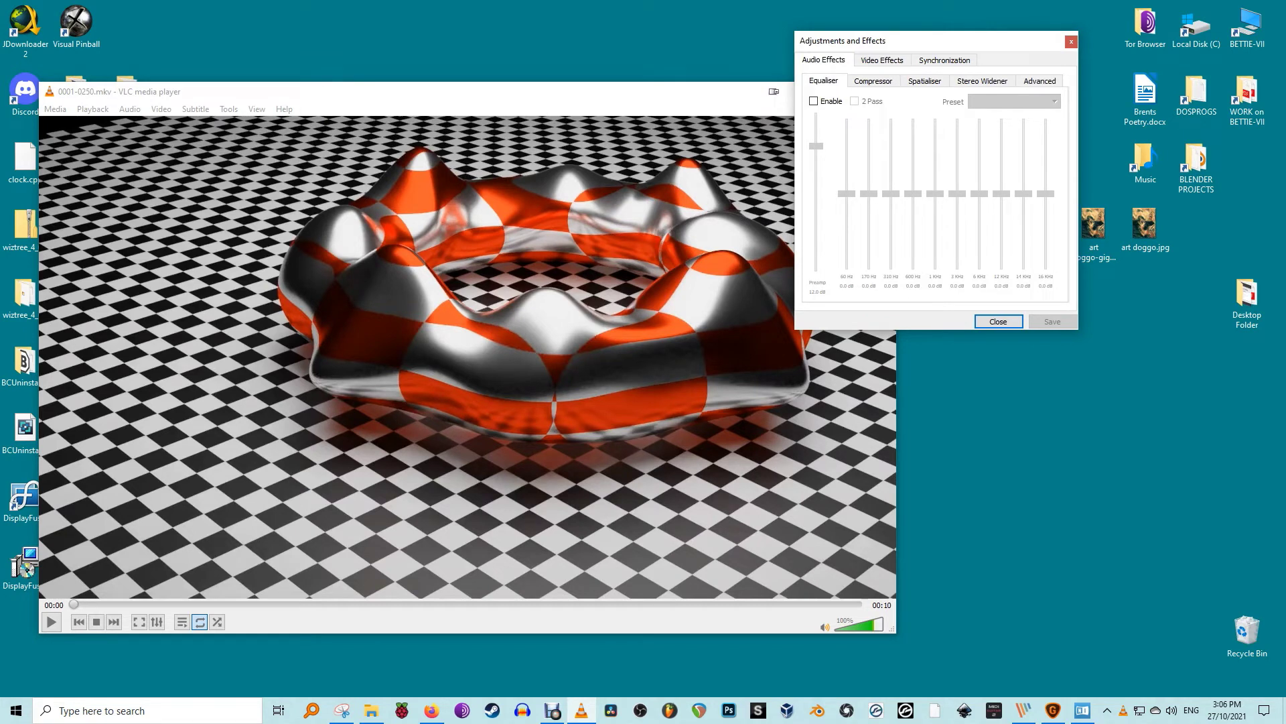
# Enable Image adjust under Video Effects and shift the hue while playing, then pausing
pyautogui.click(814, 101)
pyautogui.click(814, 101)
pyautogui.click(881, 60)
pyautogui.click(820, 98)
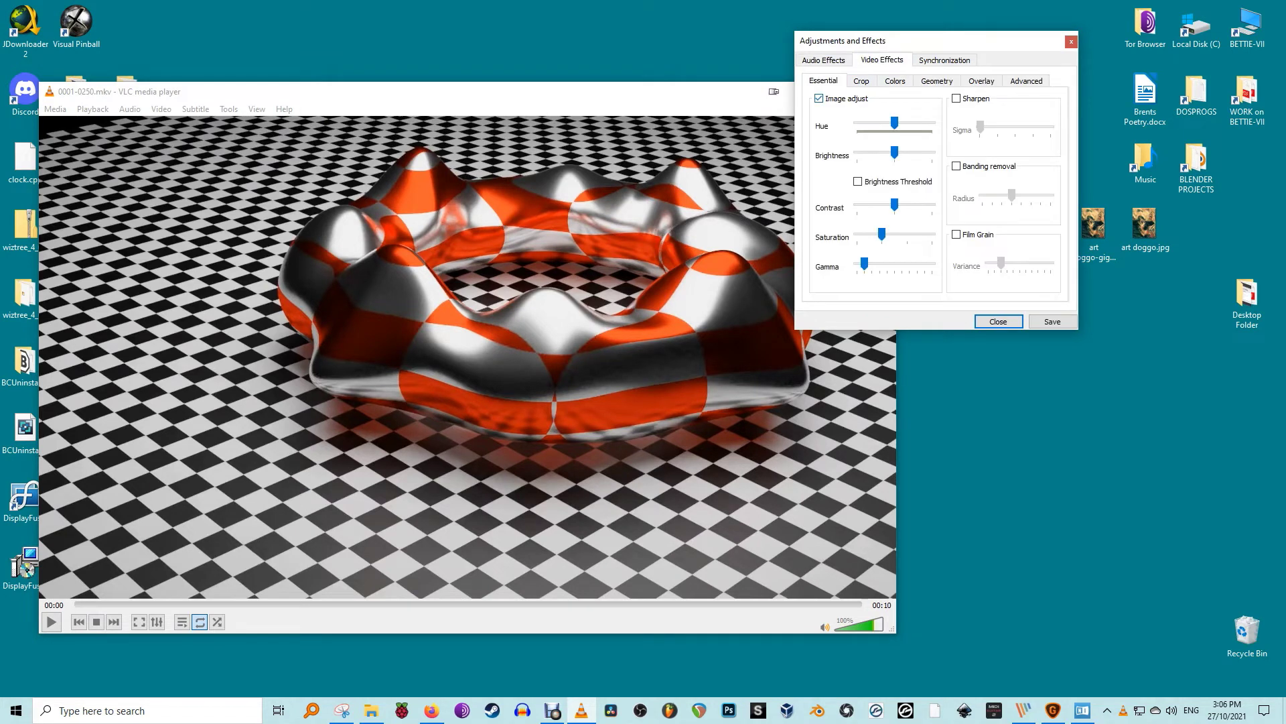
pyautogui.moveTo(893, 123)
pyautogui.mouseDown()
pyautogui.moveTo(932, 123)
pyautogui.moveTo(868, 122)
pyautogui.mouseUp()
pyautogui.click(51, 622)
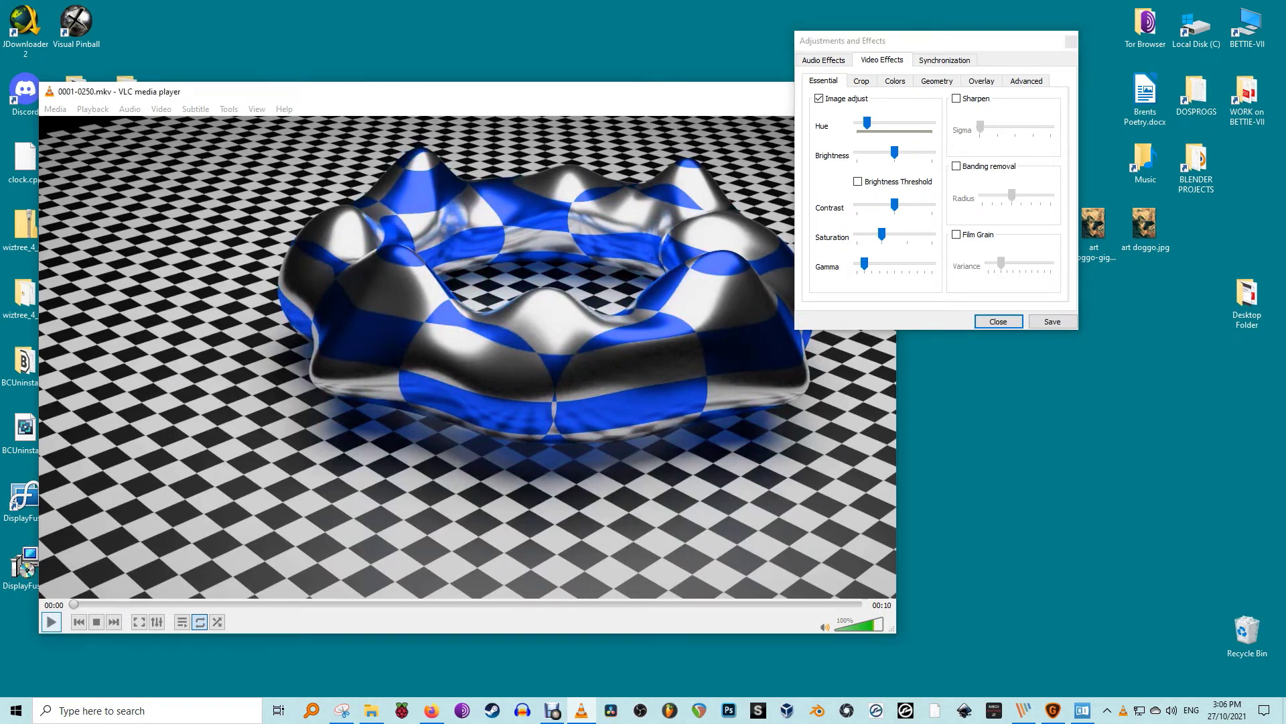
pyautogui.press('space')
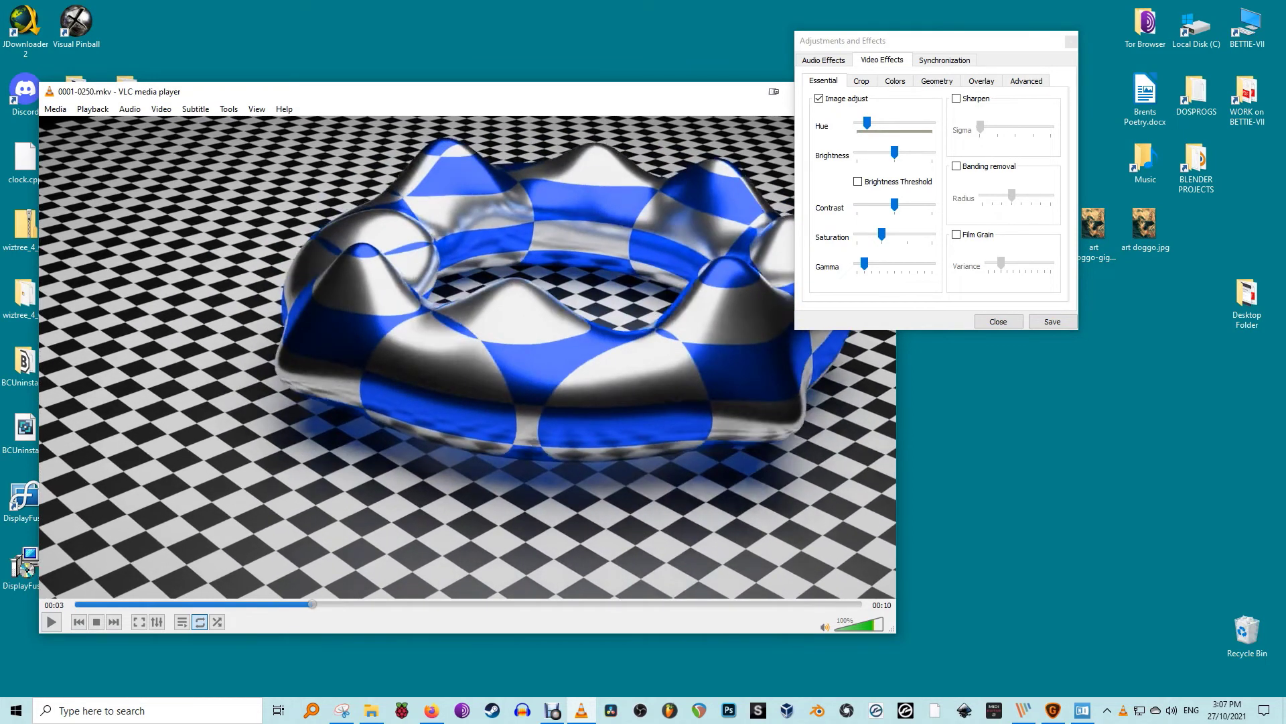
pyautogui.moveTo(867, 123); pyautogui.dragTo(895, 153)
# Tweak contrast and brightness, drain saturation to greyscale and darken the video slightly
pyautogui.moveTo(894, 204)
pyautogui.mouseDown()
pyautogui.moveTo(883, 205)
pyautogui.moveTo(903, 205)
pyautogui.mouseUp()
pyautogui.moveTo(895, 152); pyautogui.dragTo(893, 153)
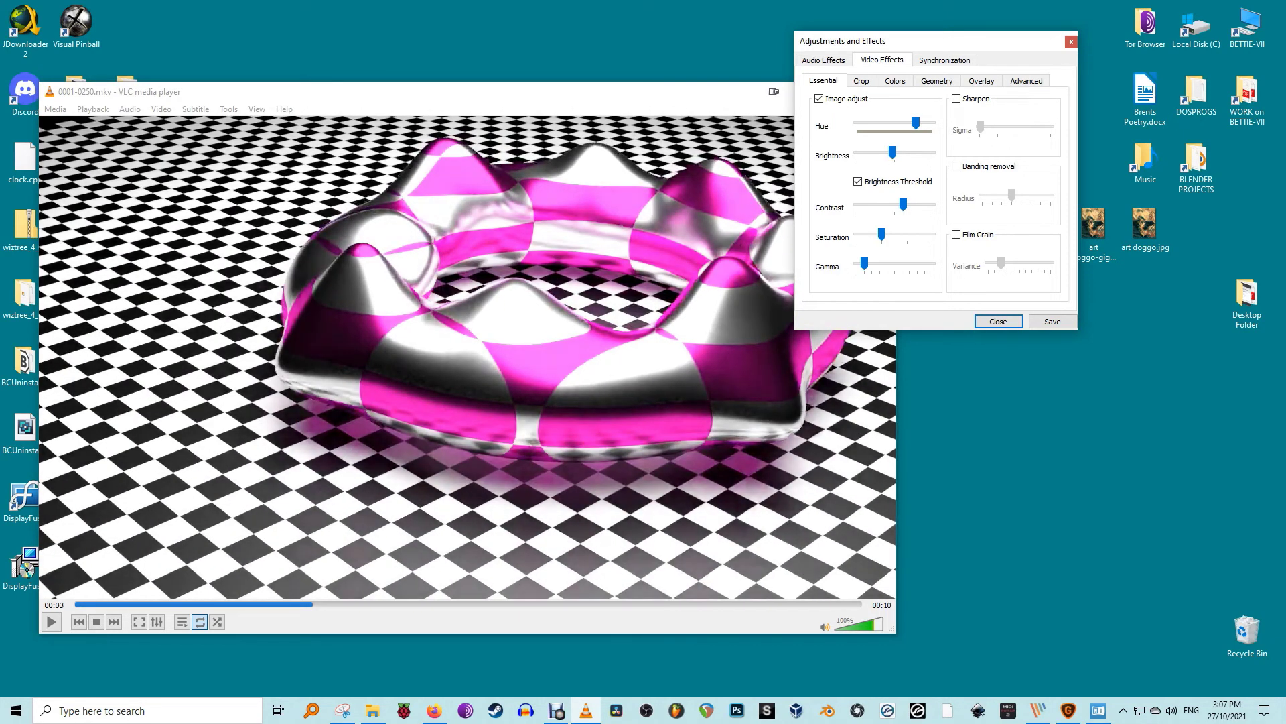
pyautogui.moveTo(882, 234); pyautogui.dragTo(872, 263)
pyautogui.click(857, 182)
pyautogui.moveTo(903, 206); pyautogui.dragTo(901, 204)
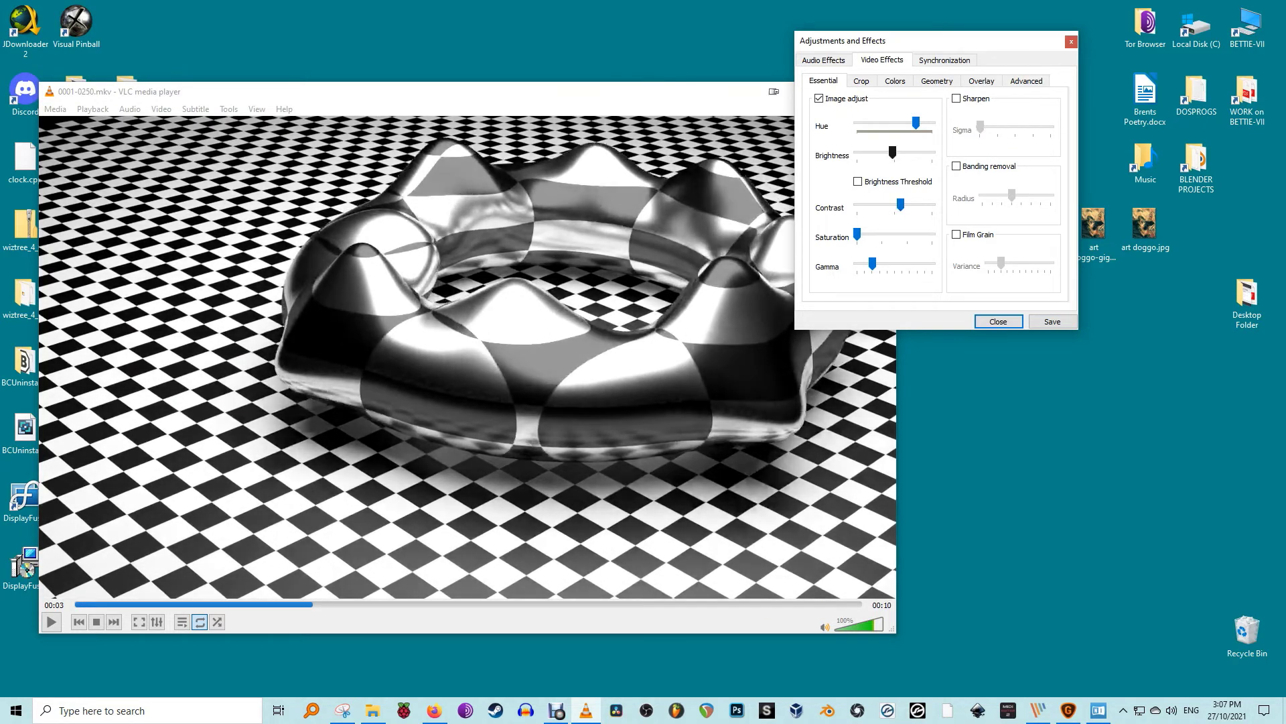
pyautogui.moveTo(892, 152); pyautogui.dragTo(891, 153)
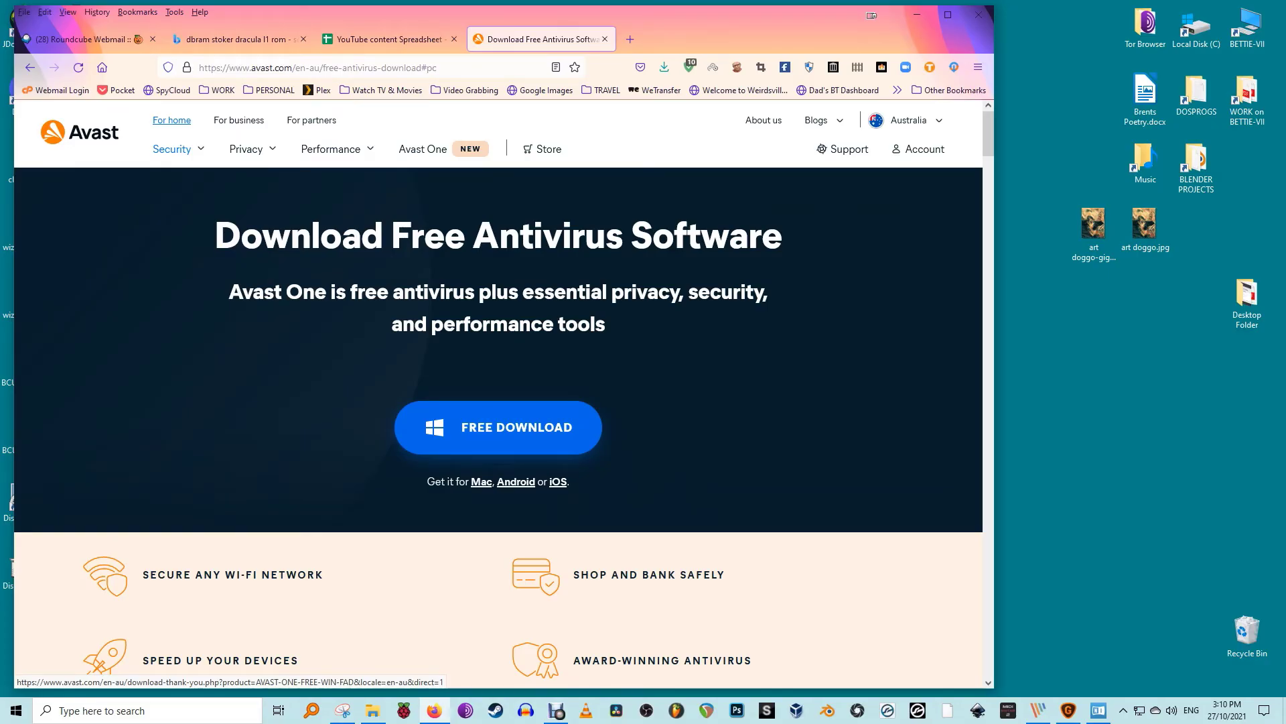
# Download and save avast_one_essential_setup_online.exe from the FREE DOWNLOAD button
pyautogui.click(497, 426)
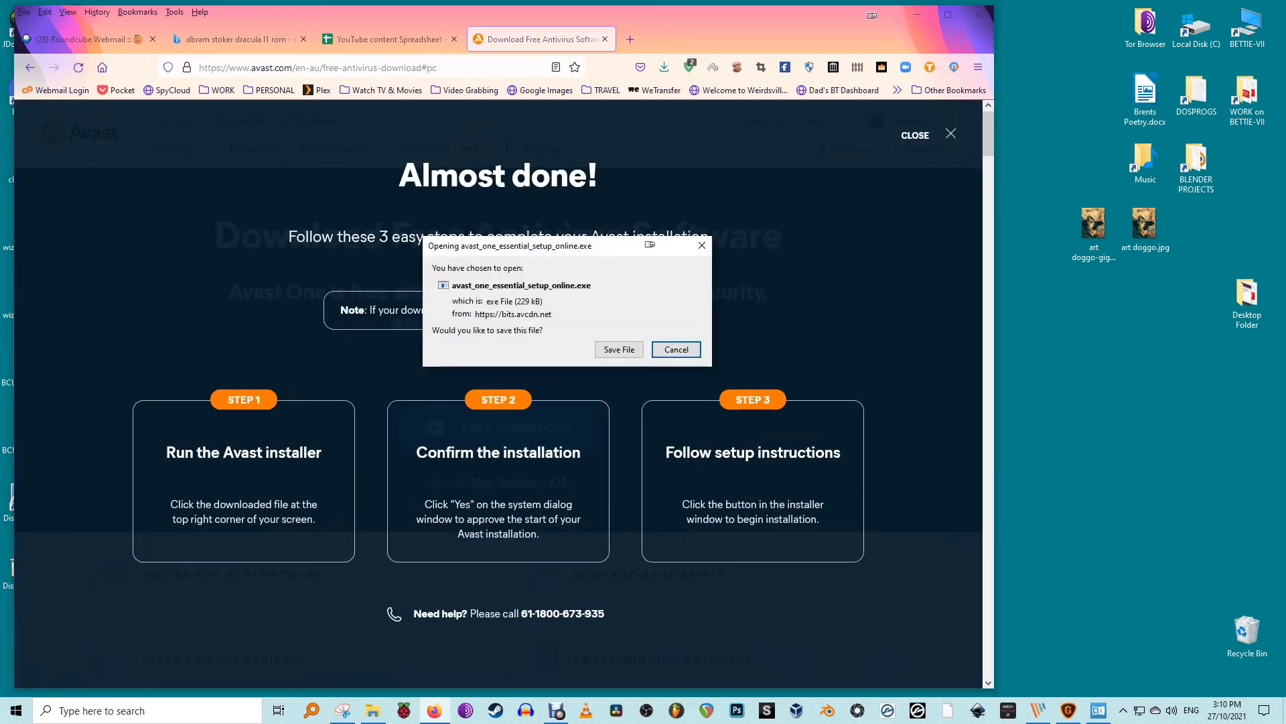
pyautogui.press('Tab')
pyautogui.press('Return')
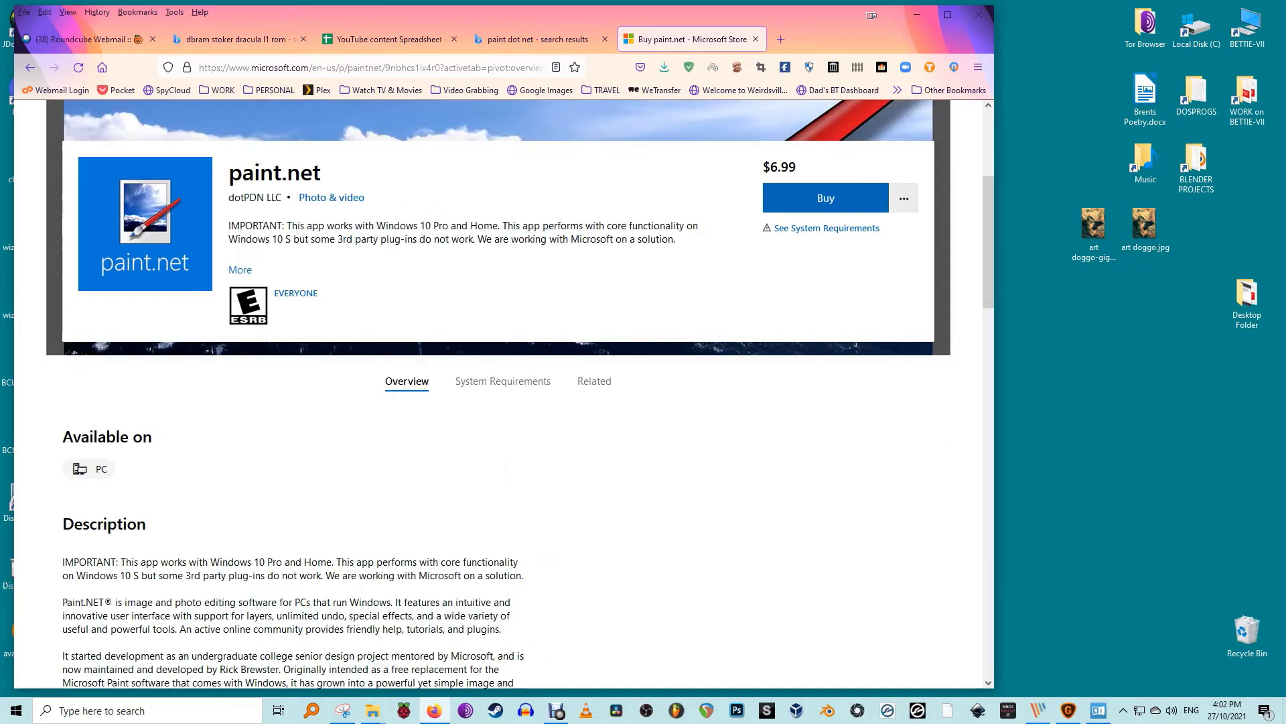
# Scroll down and back up through paint.net's Microsoft Store page
pyautogui.scroll(-3, 502, 395)
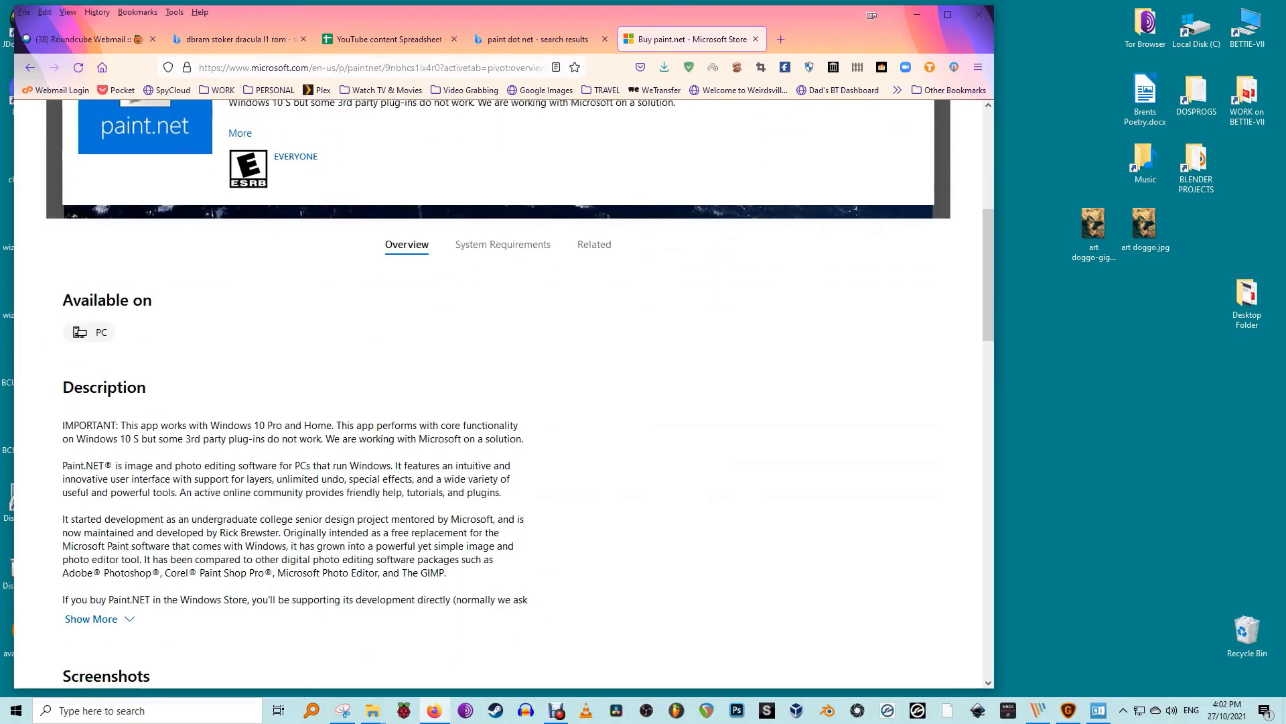
pyautogui.scroll(-4, 503, 395)
pyautogui.scroll(7, 502, 395)
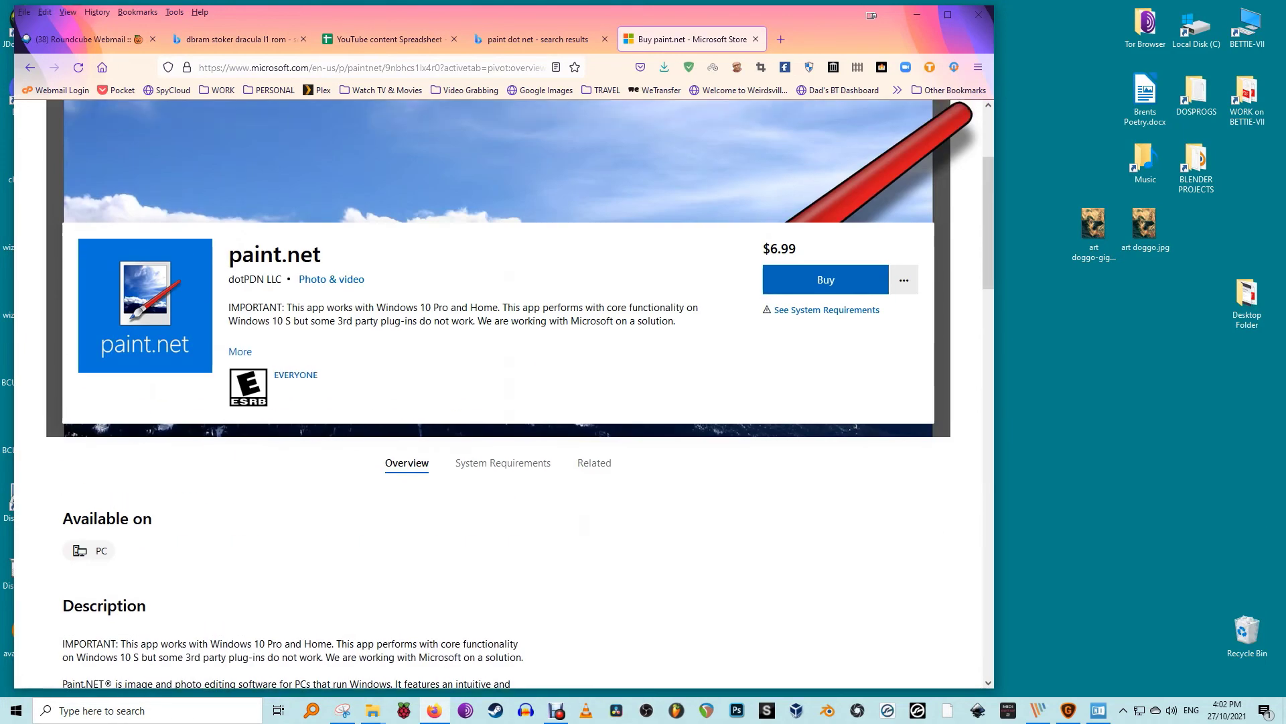
pyautogui.scroll(3, 502, 396)
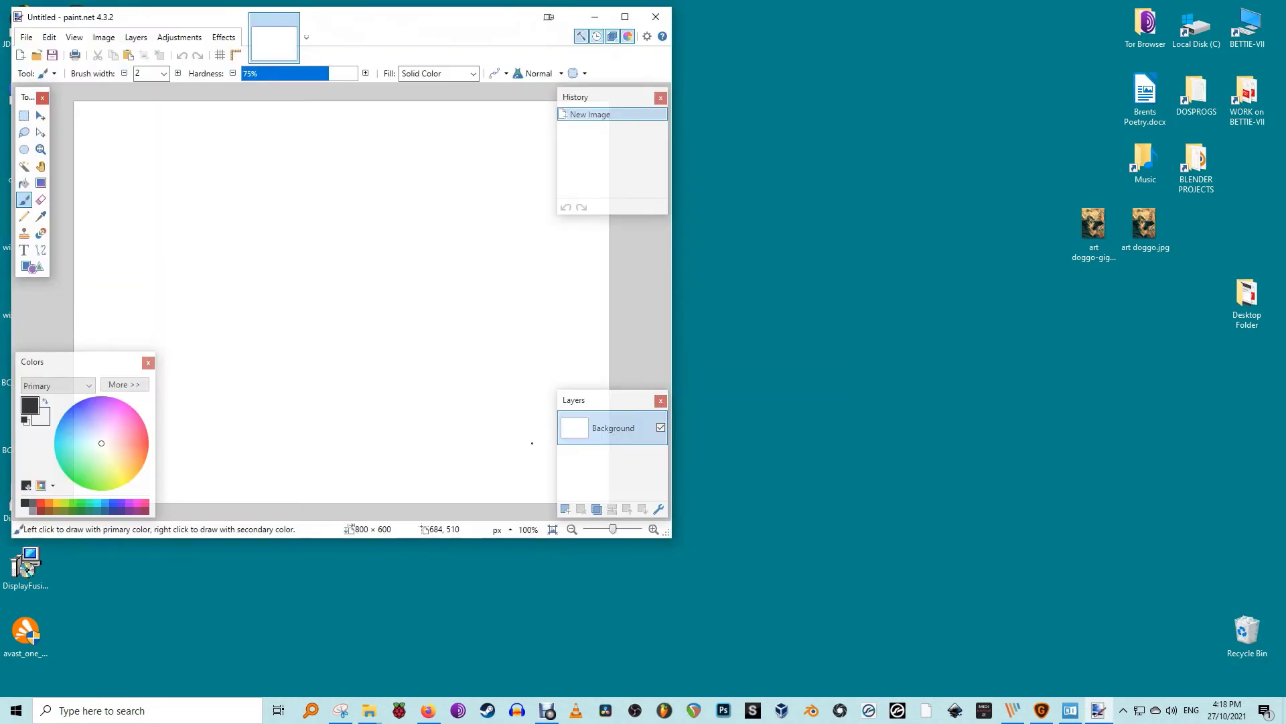
# Enlarge paint.net, test brush and clone strokes on art doggo.jpg, then Magic Wand the dark lower-left area
pyautogui.moveTo(669, 536); pyautogui.dragTo(999, 682)
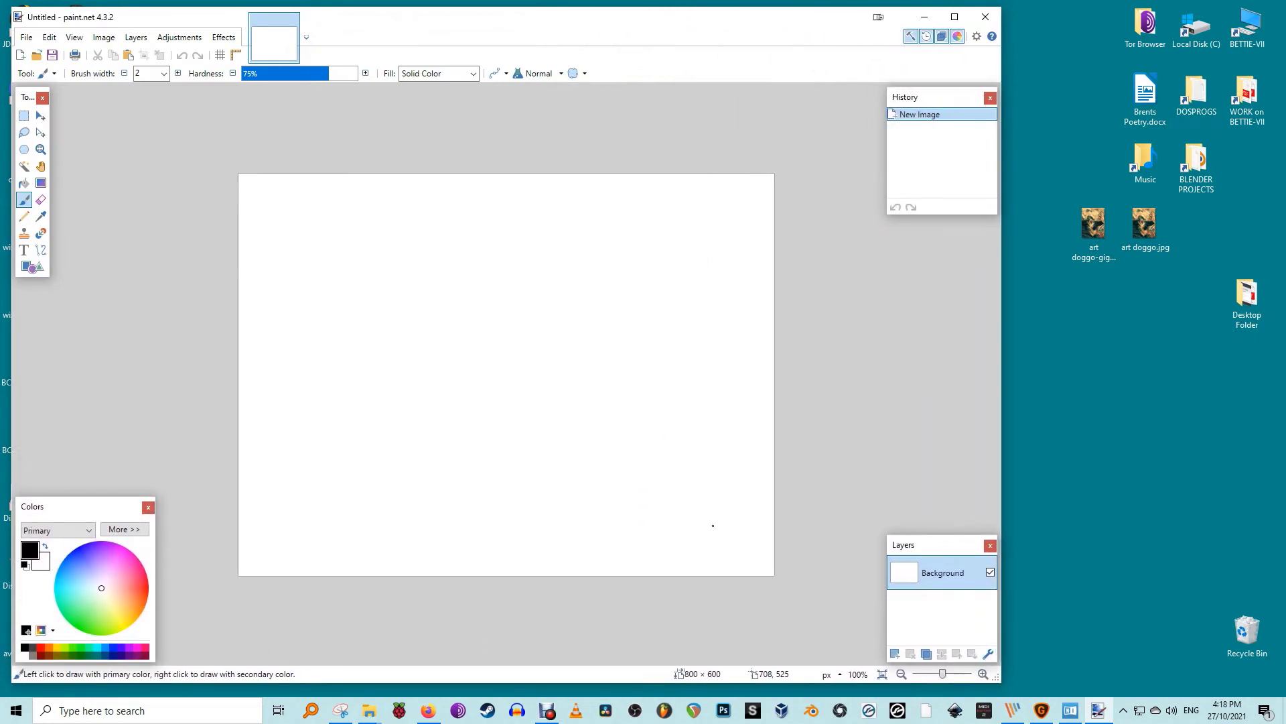
pyautogui.moveTo(310, 282)
pyautogui.mouseDown()
pyautogui.moveTo(369, 292)
pyautogui.moveTo(478, 373)
pyautogui.mouseUp()
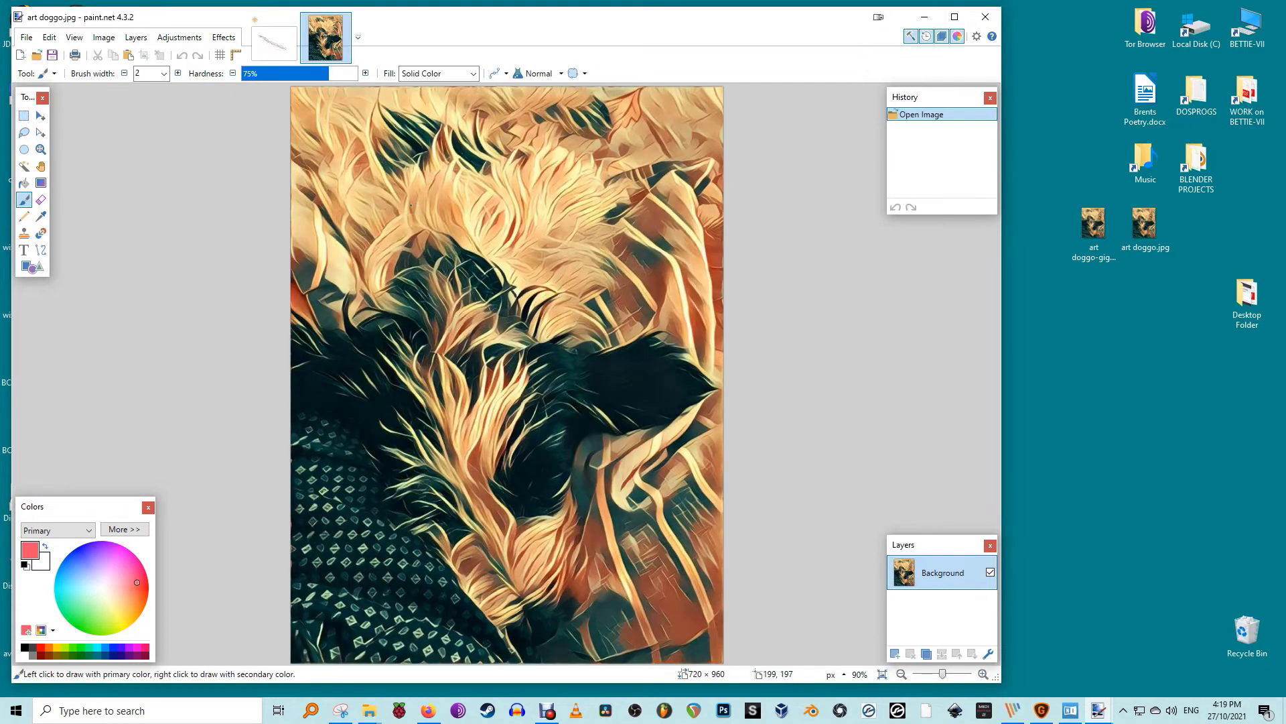
pyautogui.scroll(2, 411, 206)
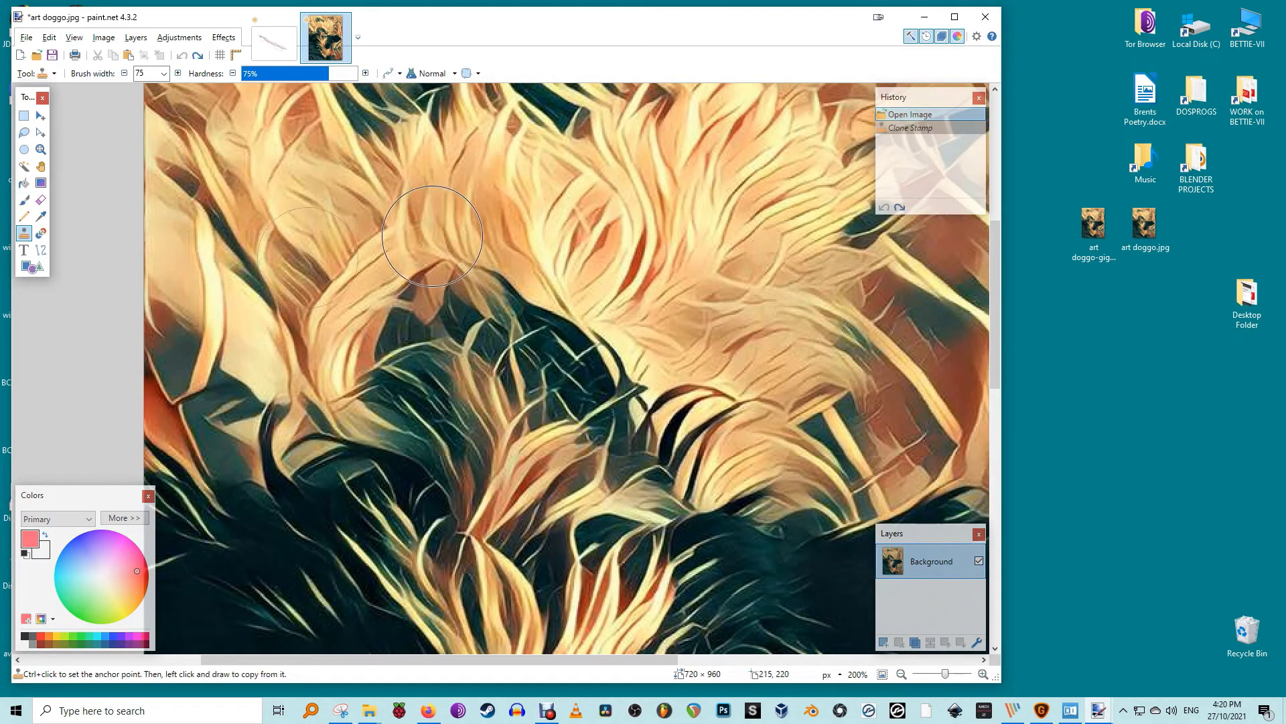
pyautogui.moveTo(415, 228)
pyautogui.mouseDown()
pyautogui.moveTo(437, 245)
pyautogui.moveTo(443, 371)
pyautogui.moveTo(589, 242)
pyautogui.moveTo(653, 228)
pyautogui.moveTo(661, 245)
pyautogui.mouseUp()
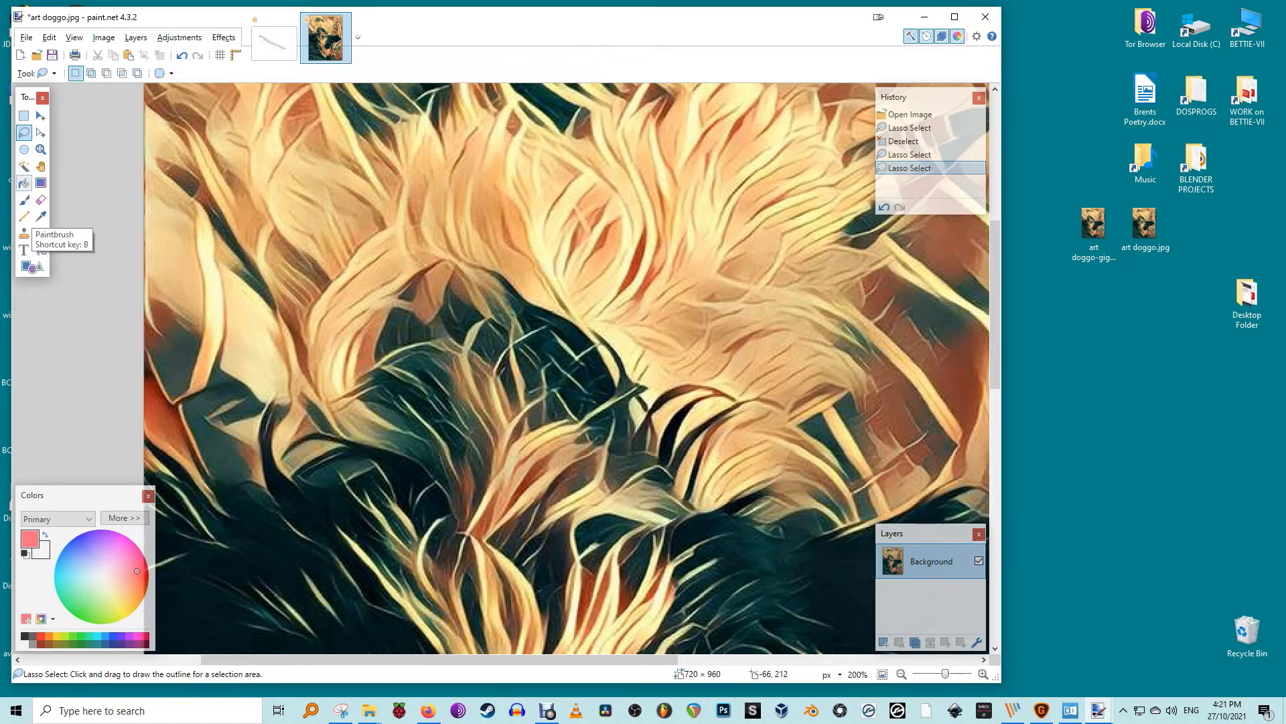
pyautogui.click(24, 168)
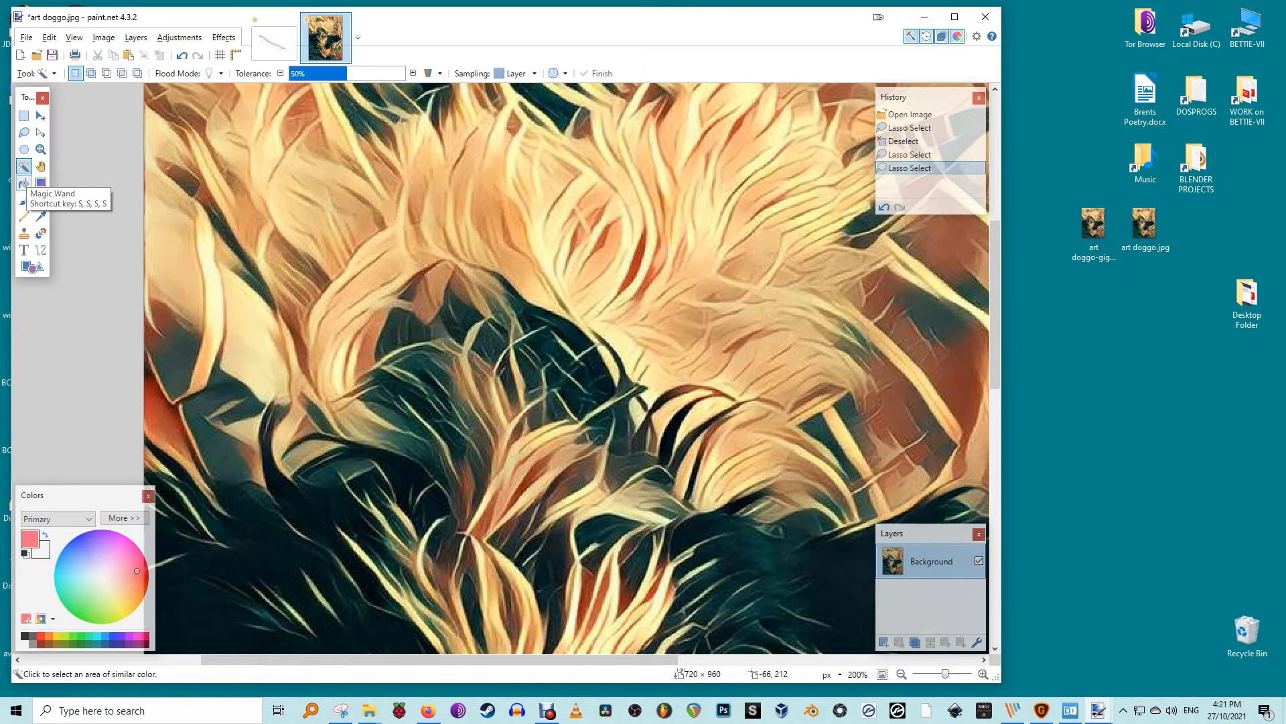
pyautogui.click(285, 490)
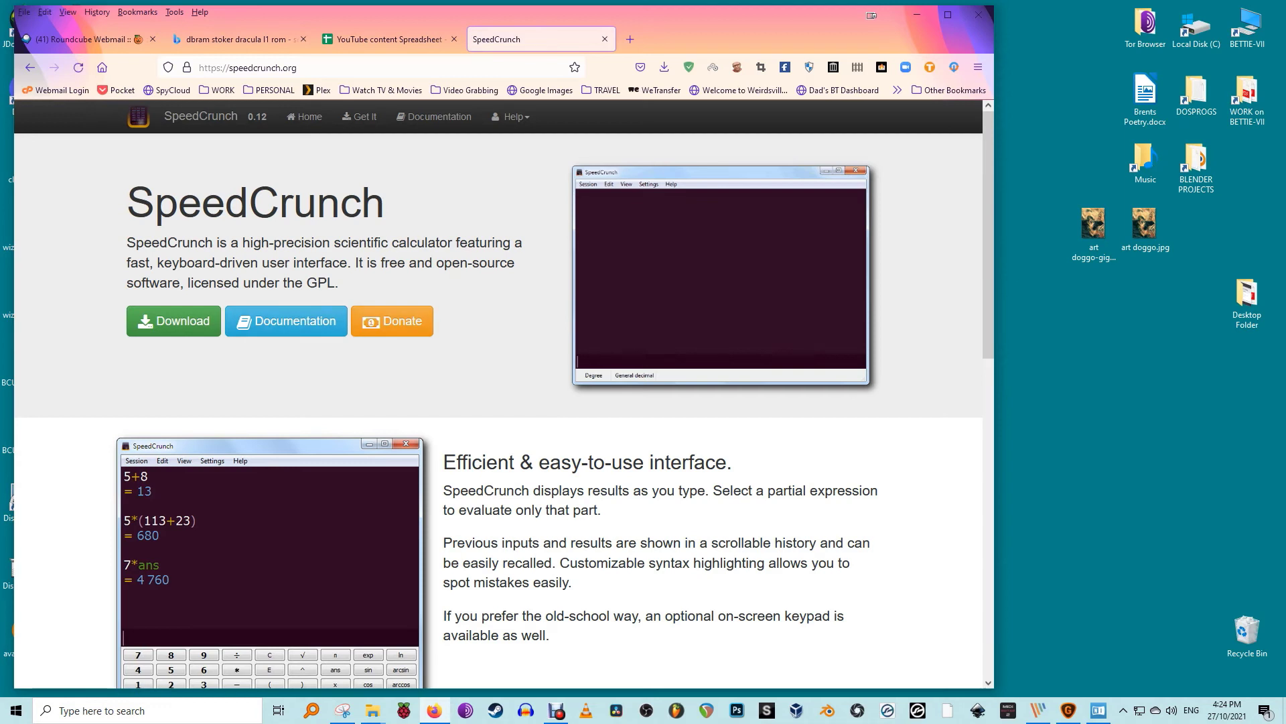
# Save the portable SpeedCrunch-0.12-win32.zip and extract it with 7-Zip into its own folder
pyautogui.click(173, 321)
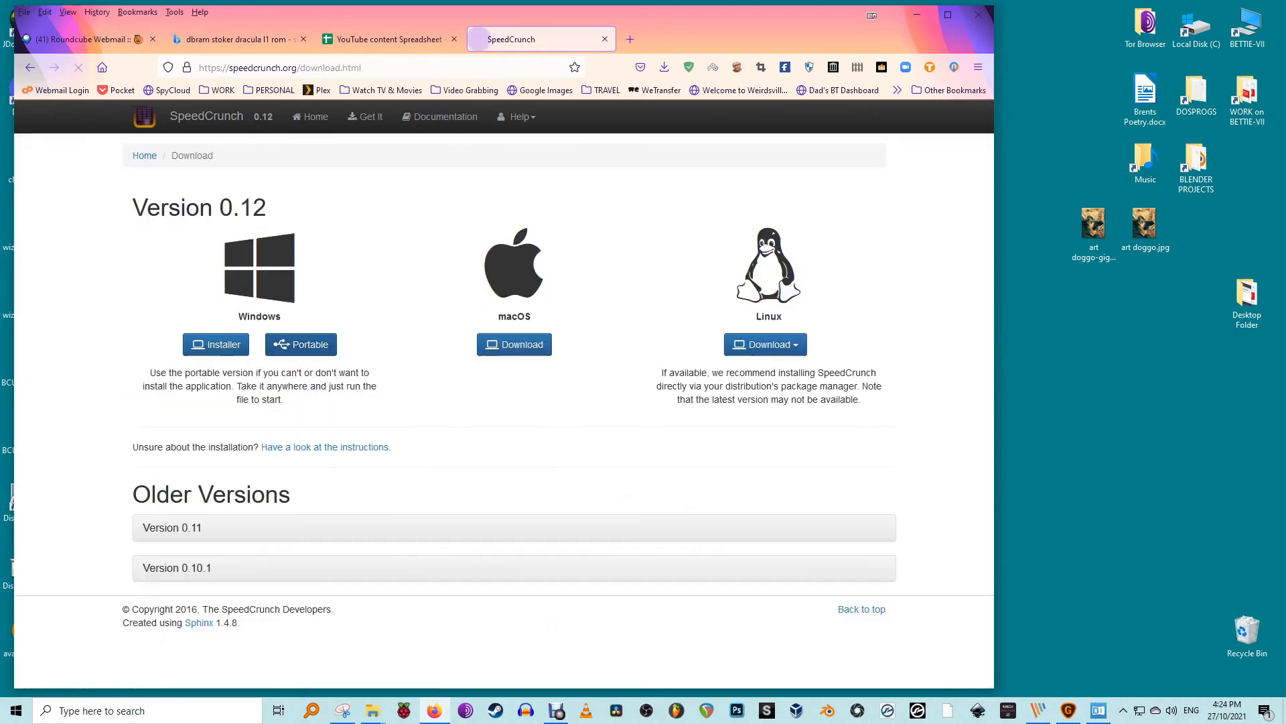
pyautogui.click(301, 344)
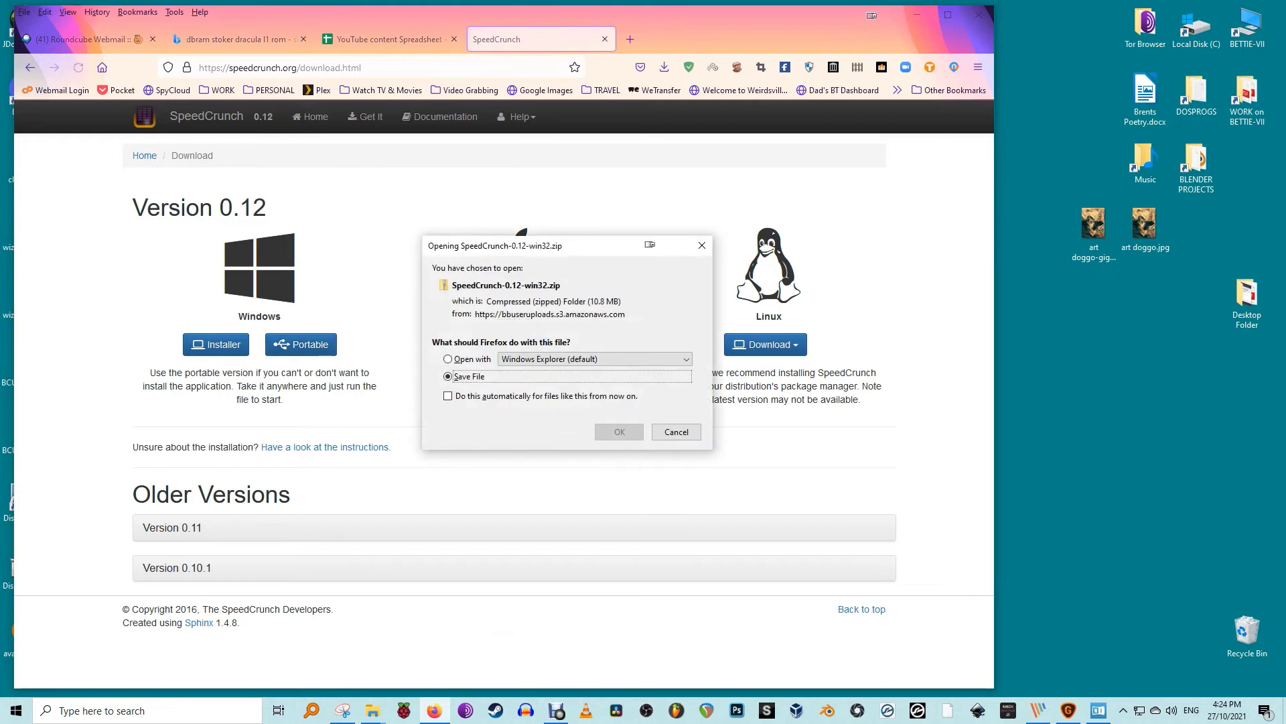
pyautogui.press('Return')
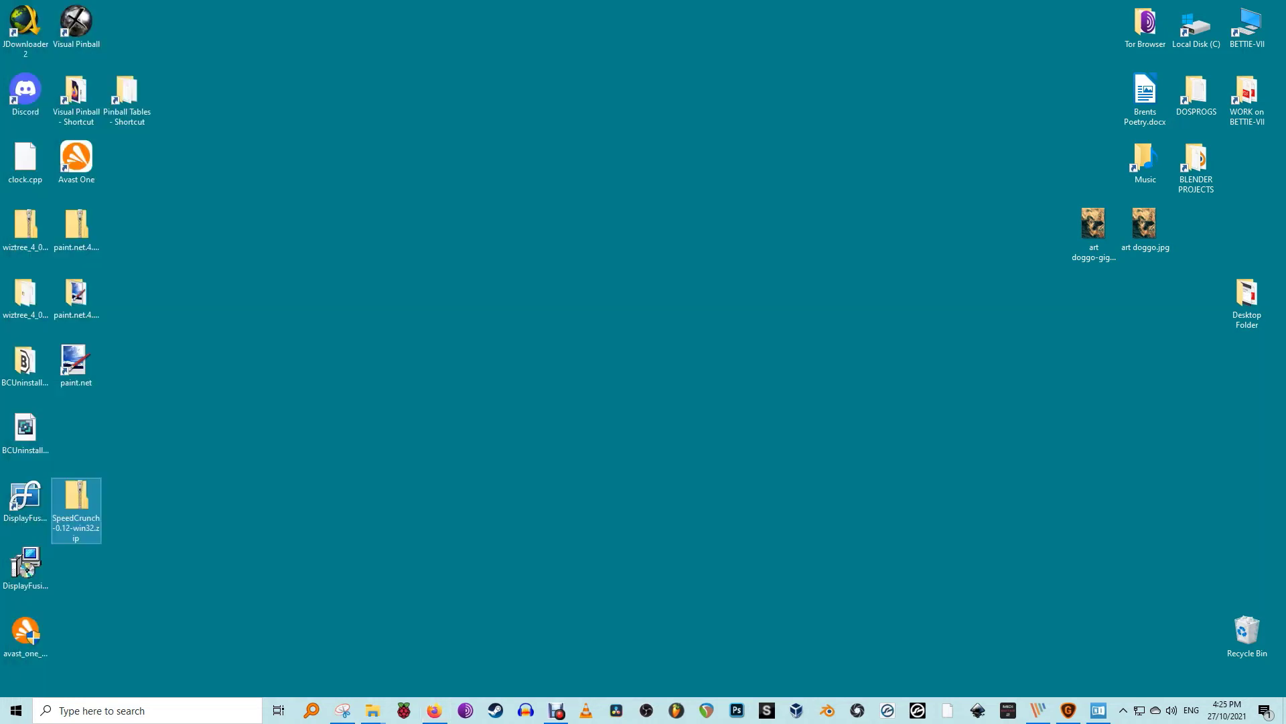
pyautogui.rightClick(80, 493)
pyautogui.moveTo(174, 208)
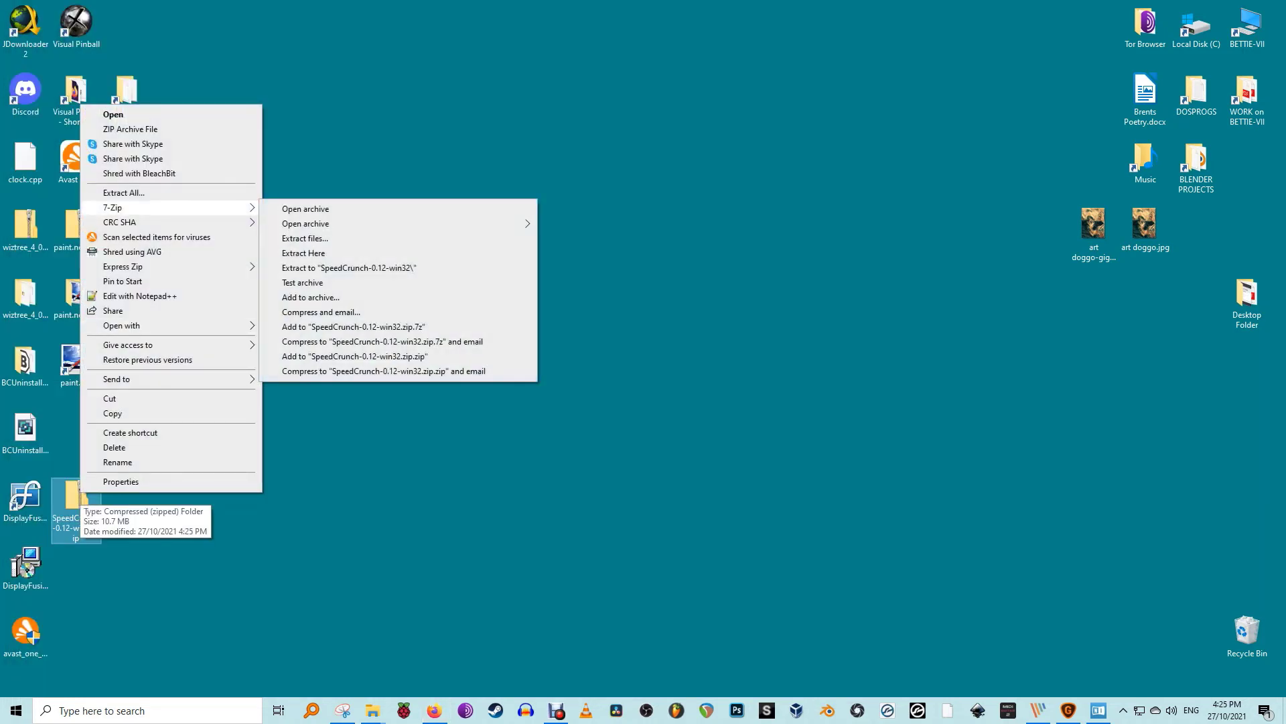
pyautogui.click(349, 267)
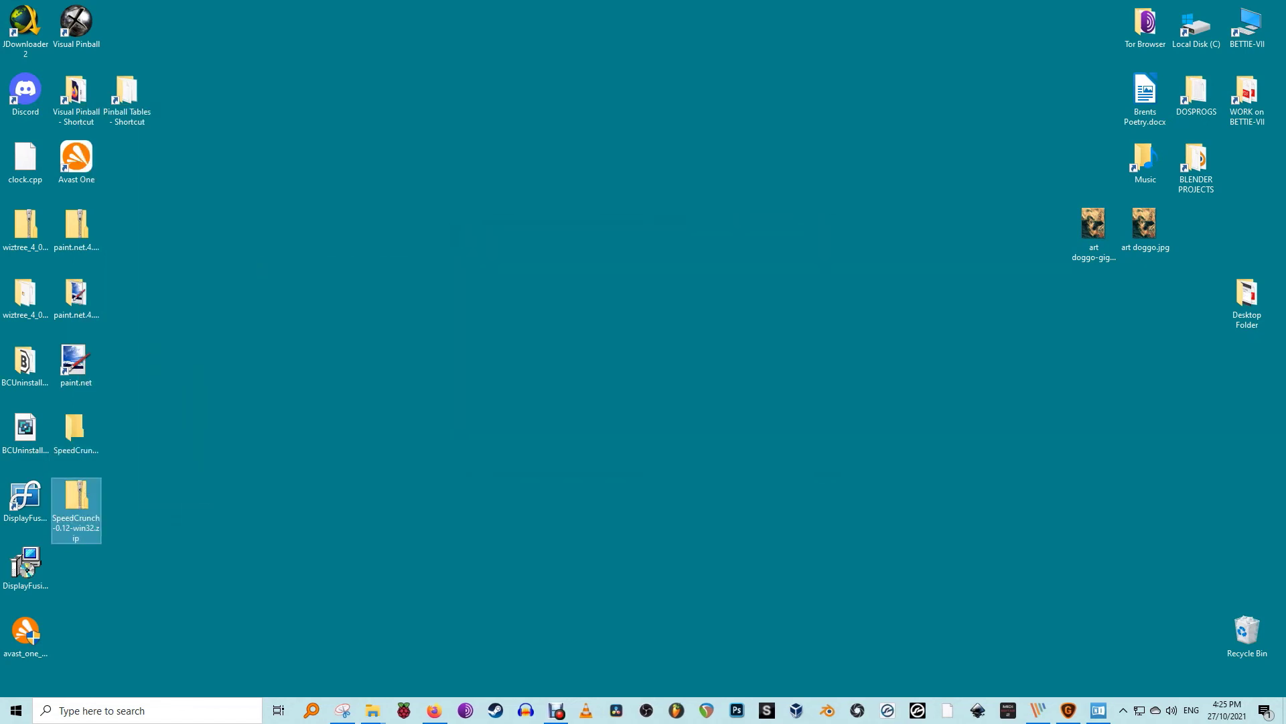
# Open the SpeedCrunch-0.12-win32 folder and launch speedcrunch.exe
pyautogui.doubleClick(75, 430)
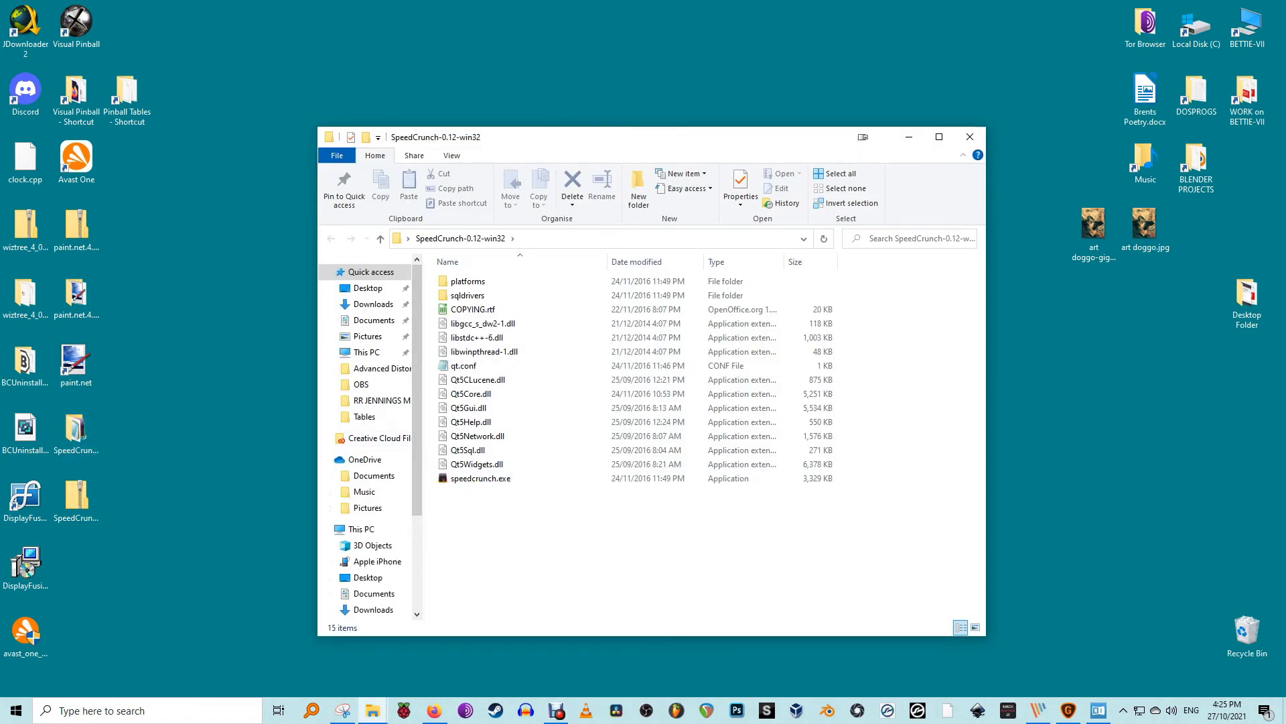
pyautogui.doubleClick(480, 479)
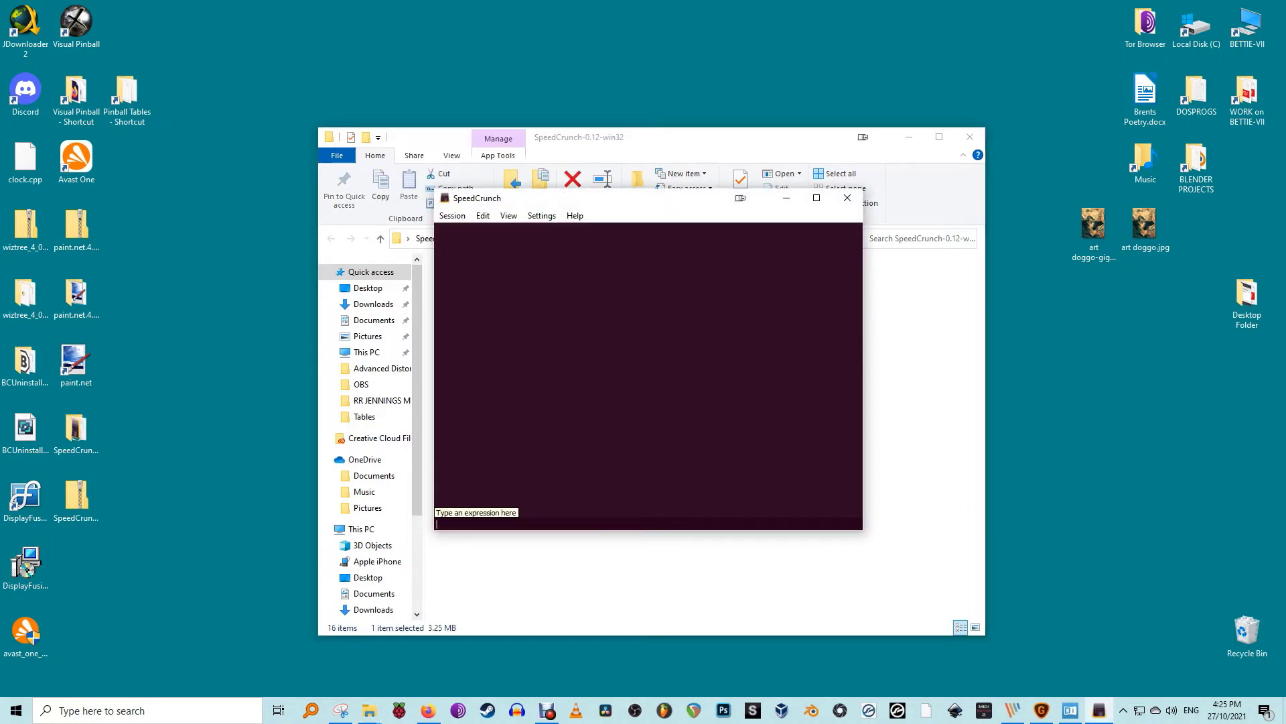
# Close the file browser, move SpeedCrunch, and insert the Quadratic Equation root formula from the Formula Book
pyautogui.click(969, 137)
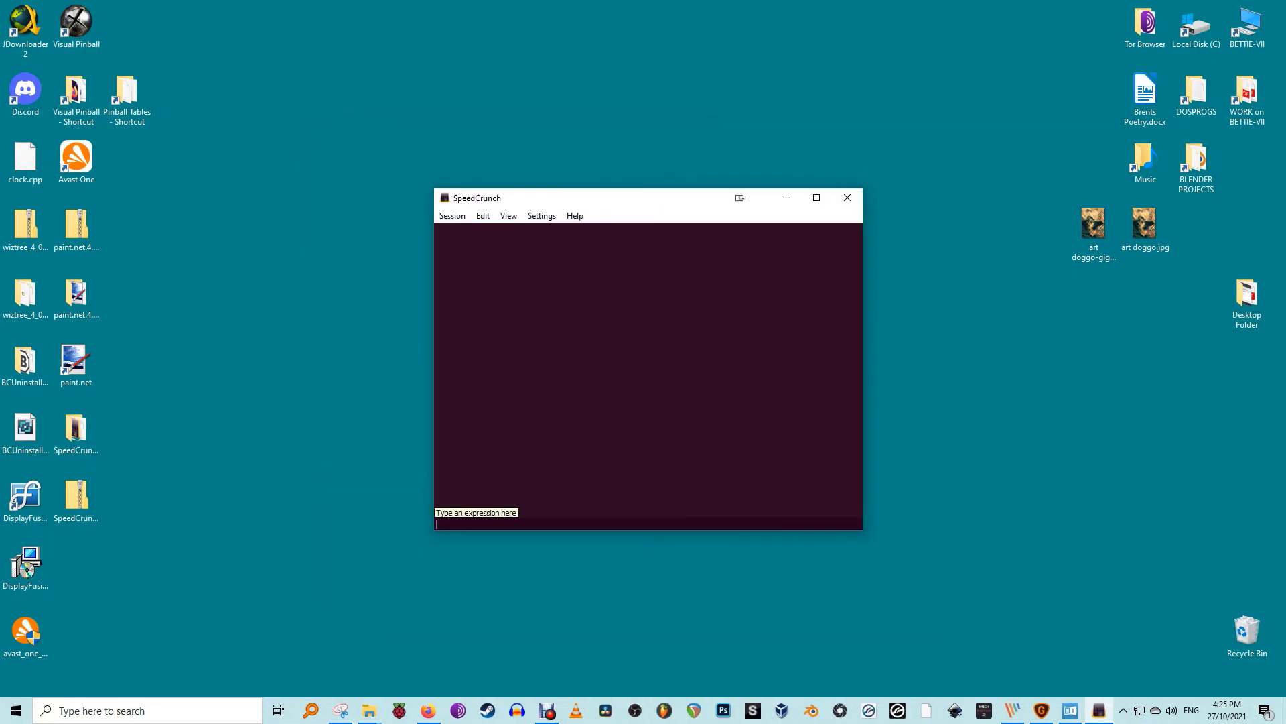
pyautogui.moveTo(663, 198); pyautogui.dragTo(608, 150)
pyautogui.click(428, 168)
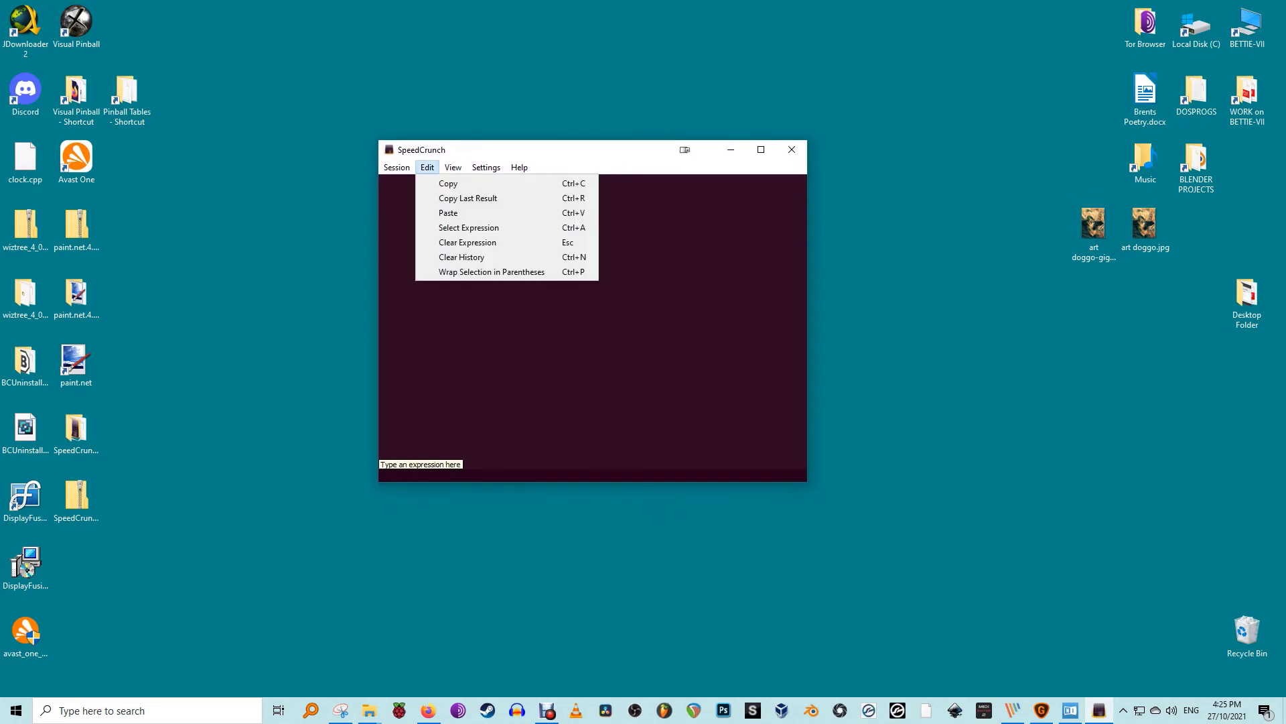
pyautogui.moveTo(453, 168)
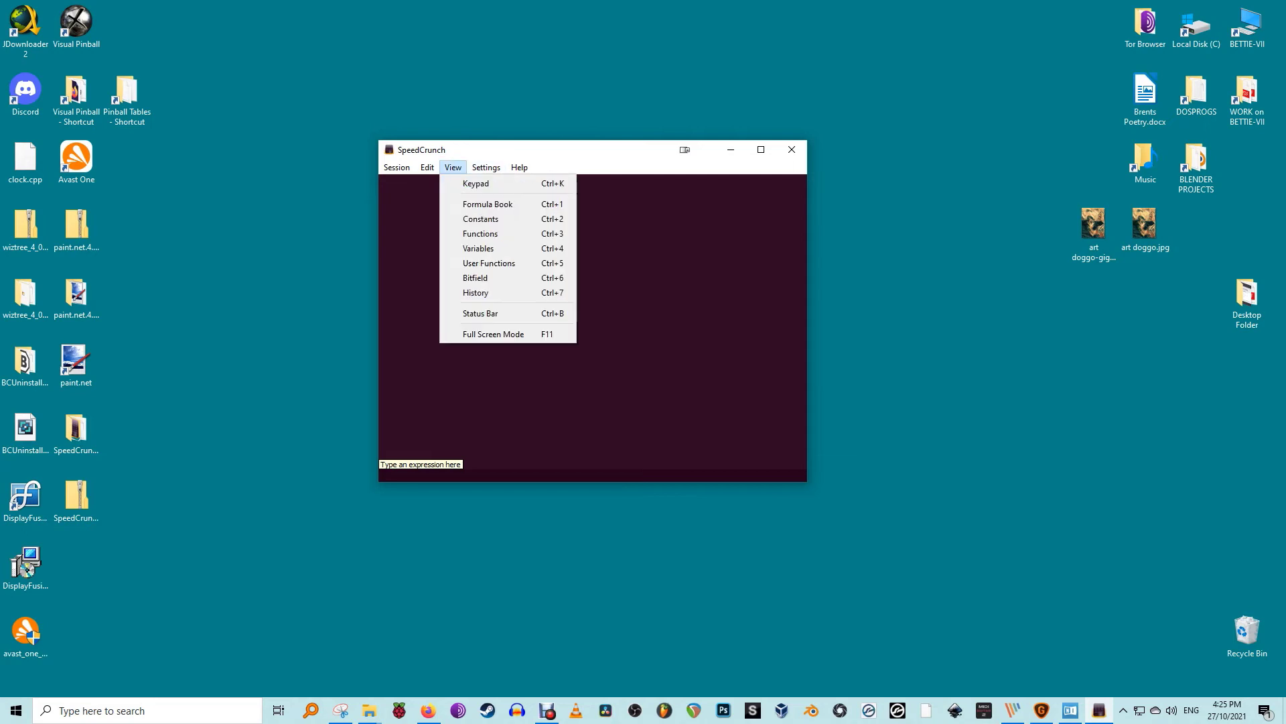
pyautogui.click(488, 204)
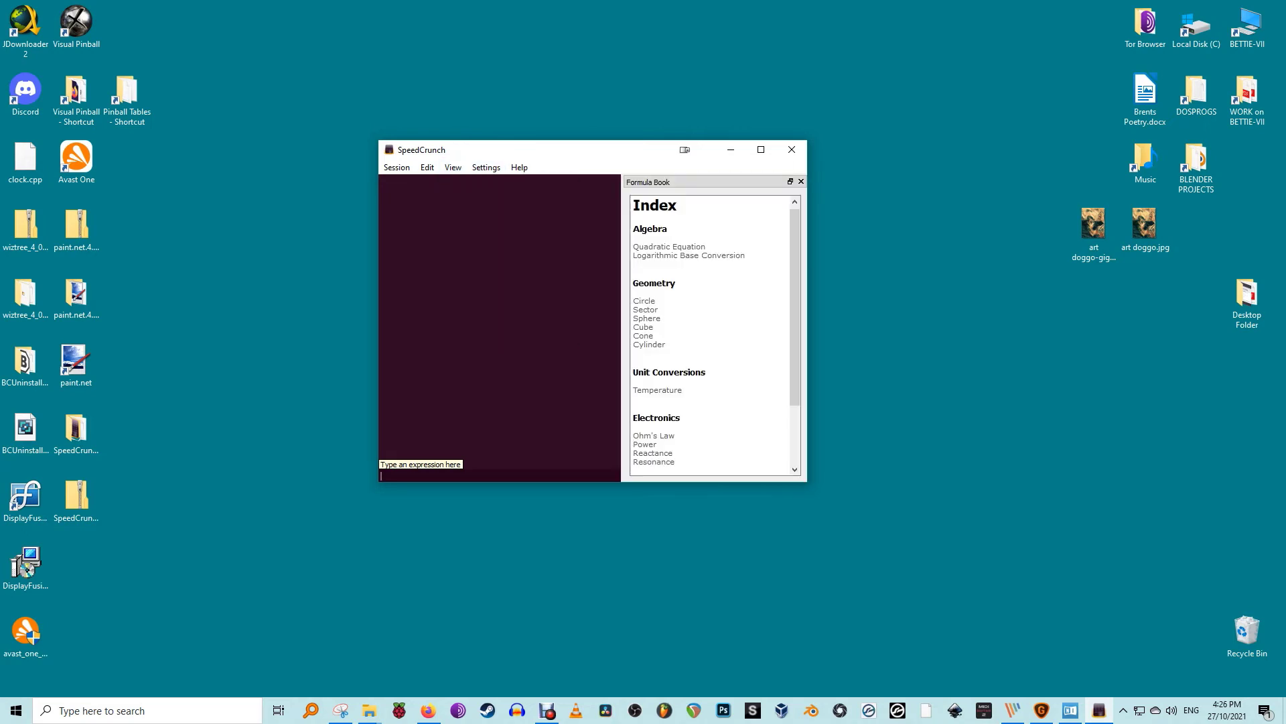
pyautogui.click(669, 247)
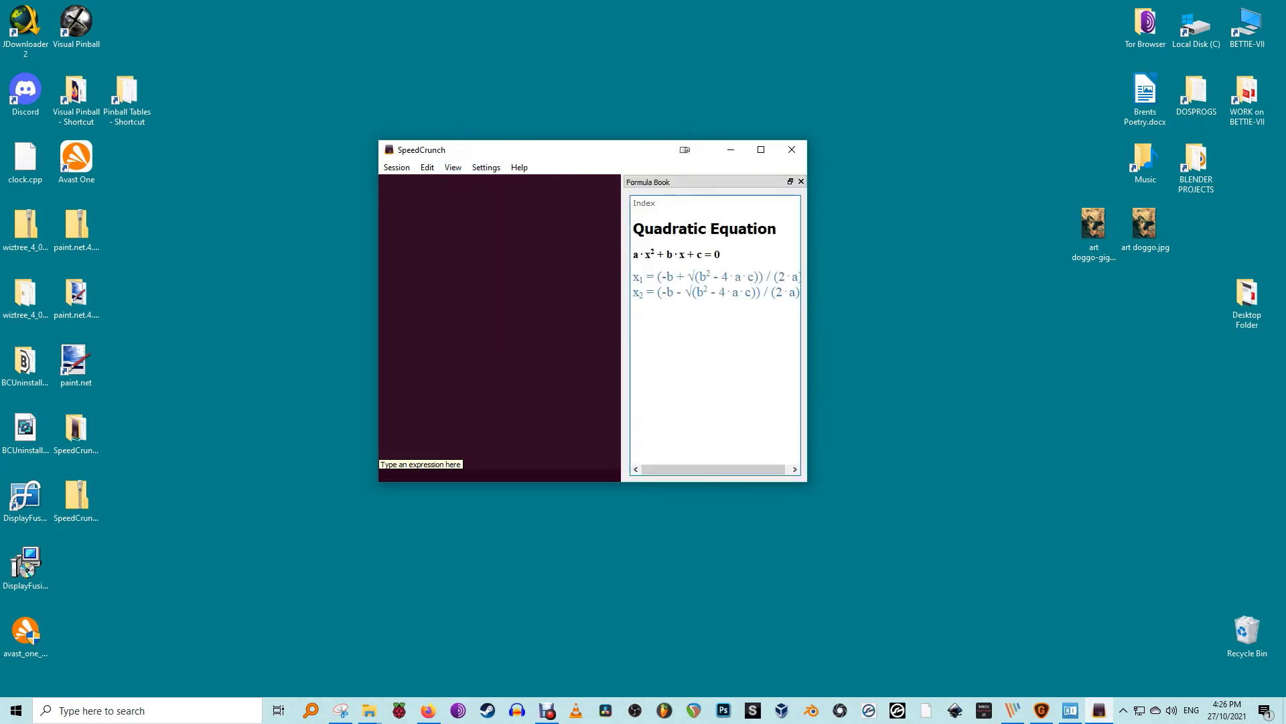
pyautogui.click(696, 276)
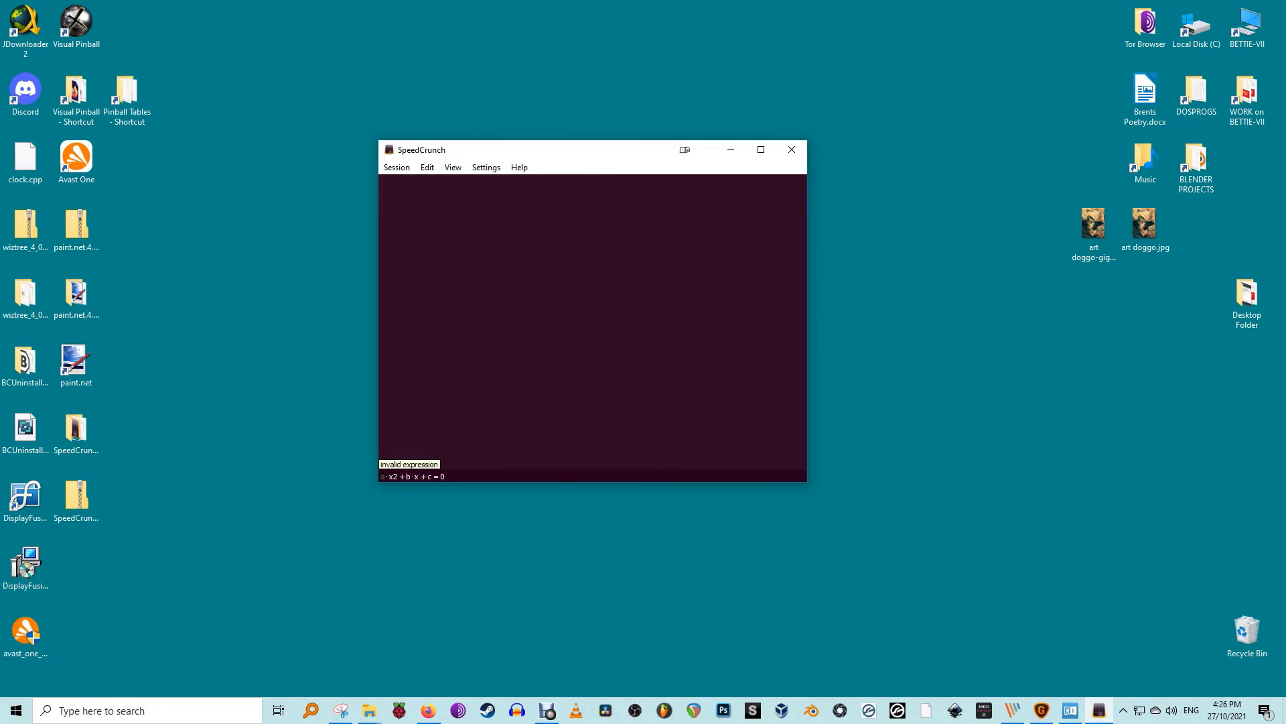
# Reopen the Formula Book, move SpeedCrunch to the top-left and enlarge it, then show the Circle formulas
pyautogui.click(453, 167)
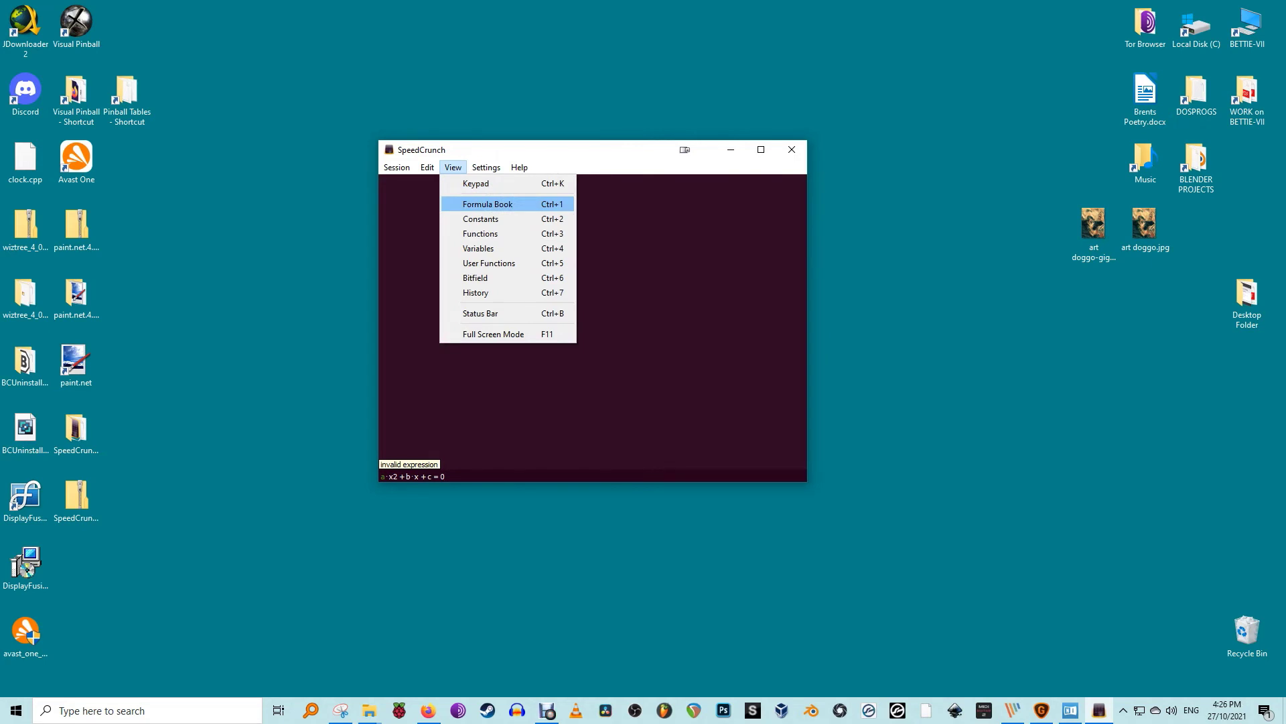
pyautogui.press('Return')
pyautogui.moveTo(599, 153); pyautogui.dragTo(420, 78)
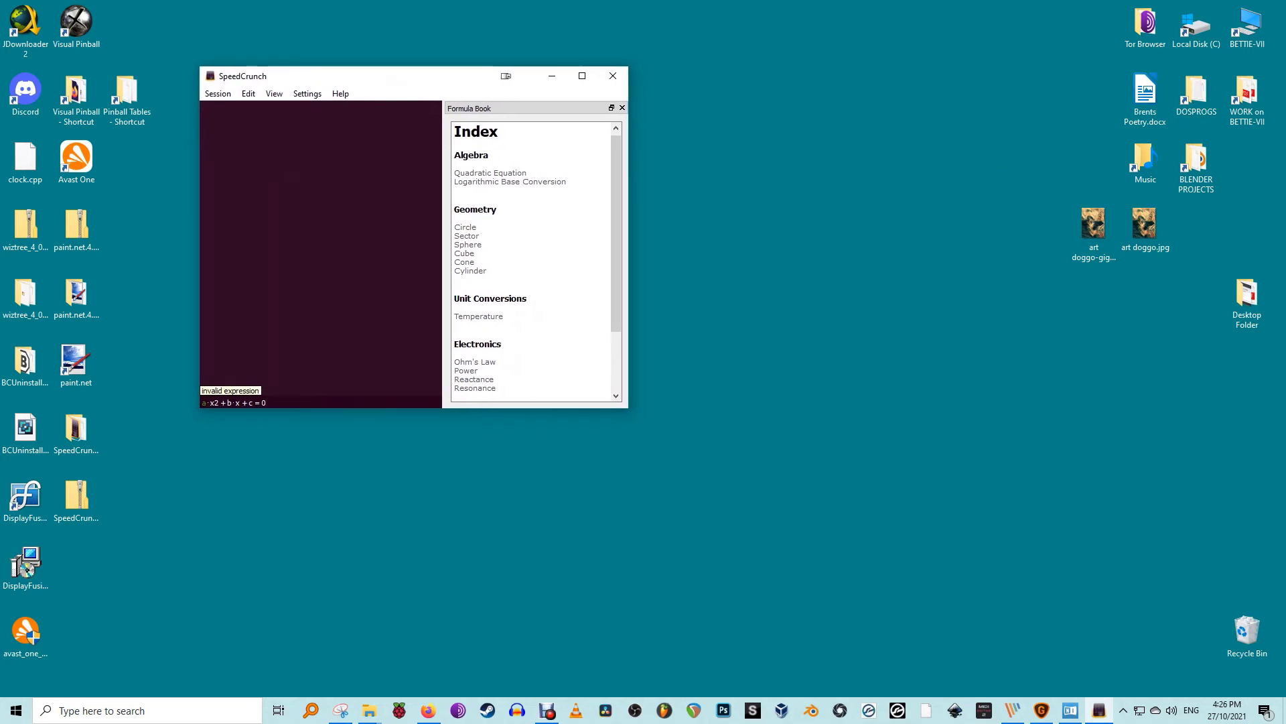
pyautogui.moveTo(628, 408); pyautogui.dragTo(943, 655)
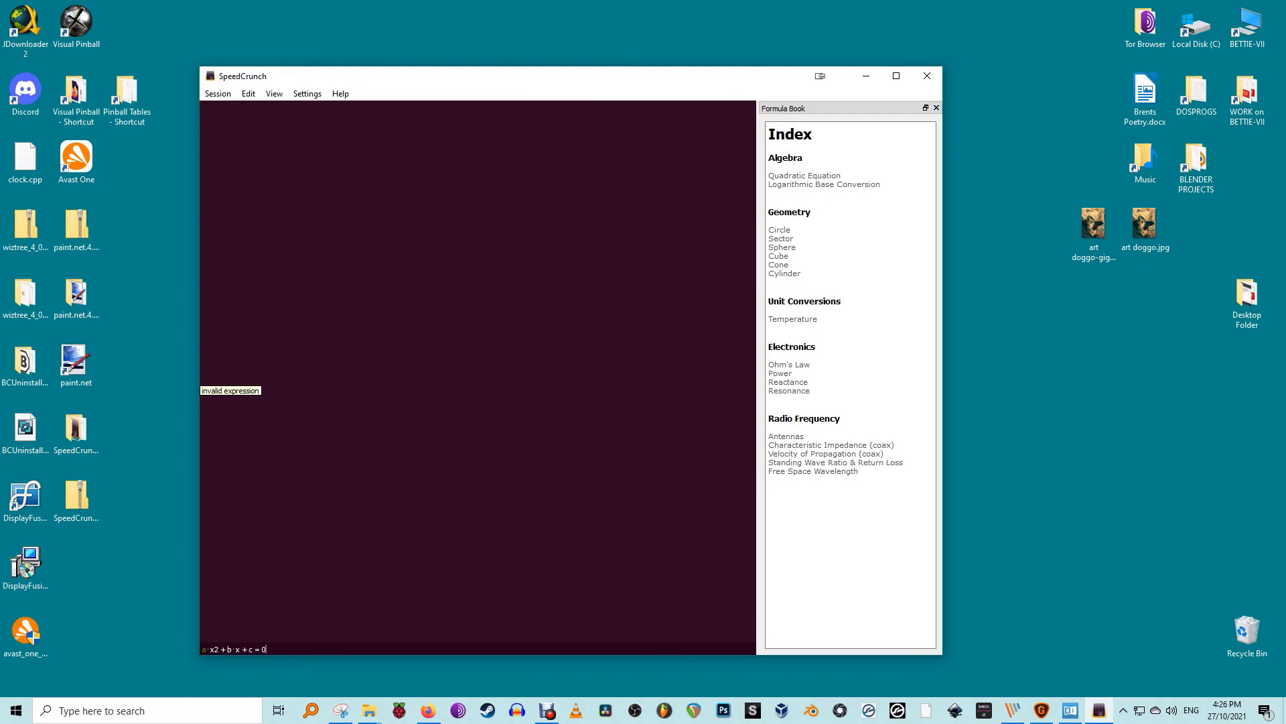
pyautogui.click(780, 230)
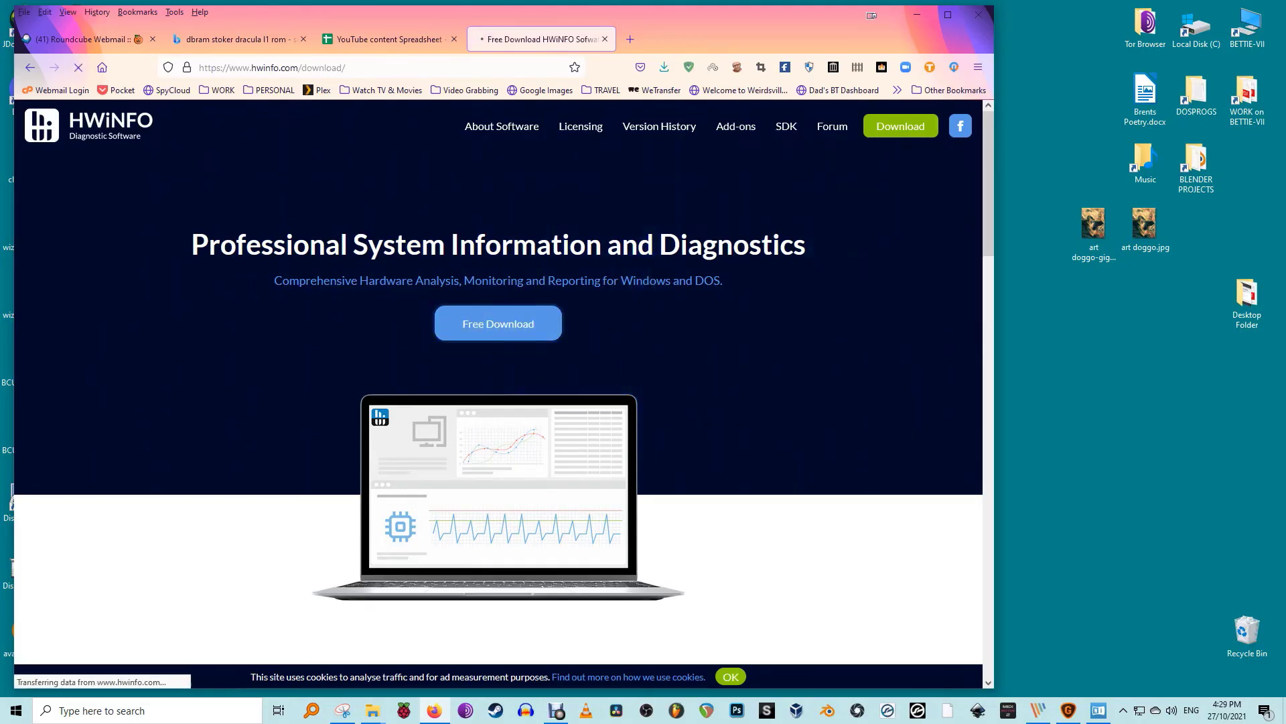
# Download the portable HWiNFO hwi_712.zip from the Local (U.S.) mirror and save it
pyautogui.moveTo(244, 501)
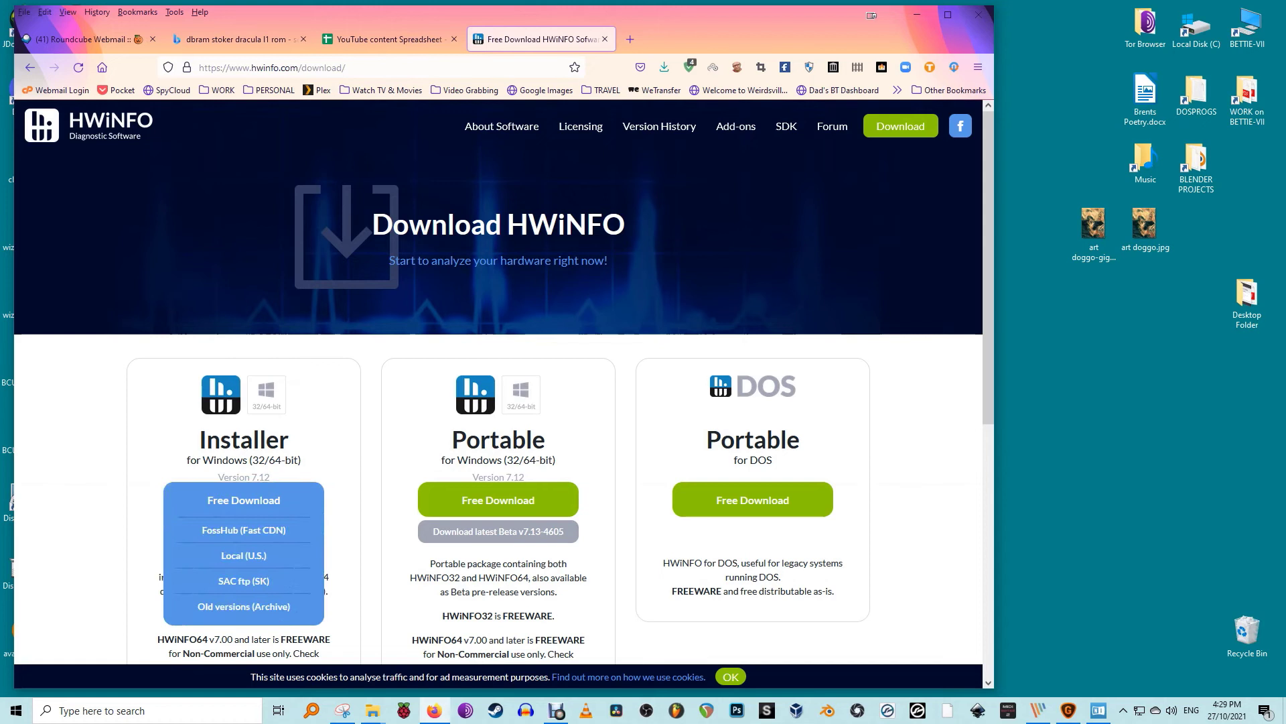
pyautogui.moveTo(498, 500)
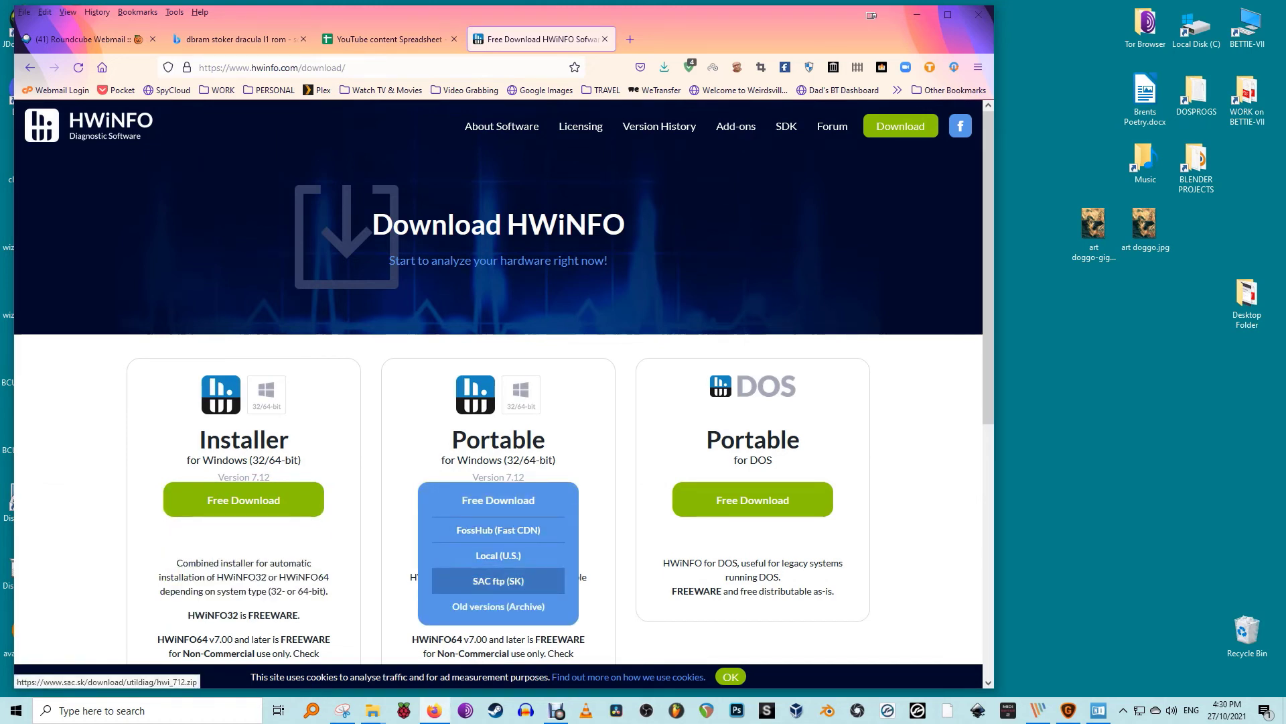
pyautogui.click(498, 554)
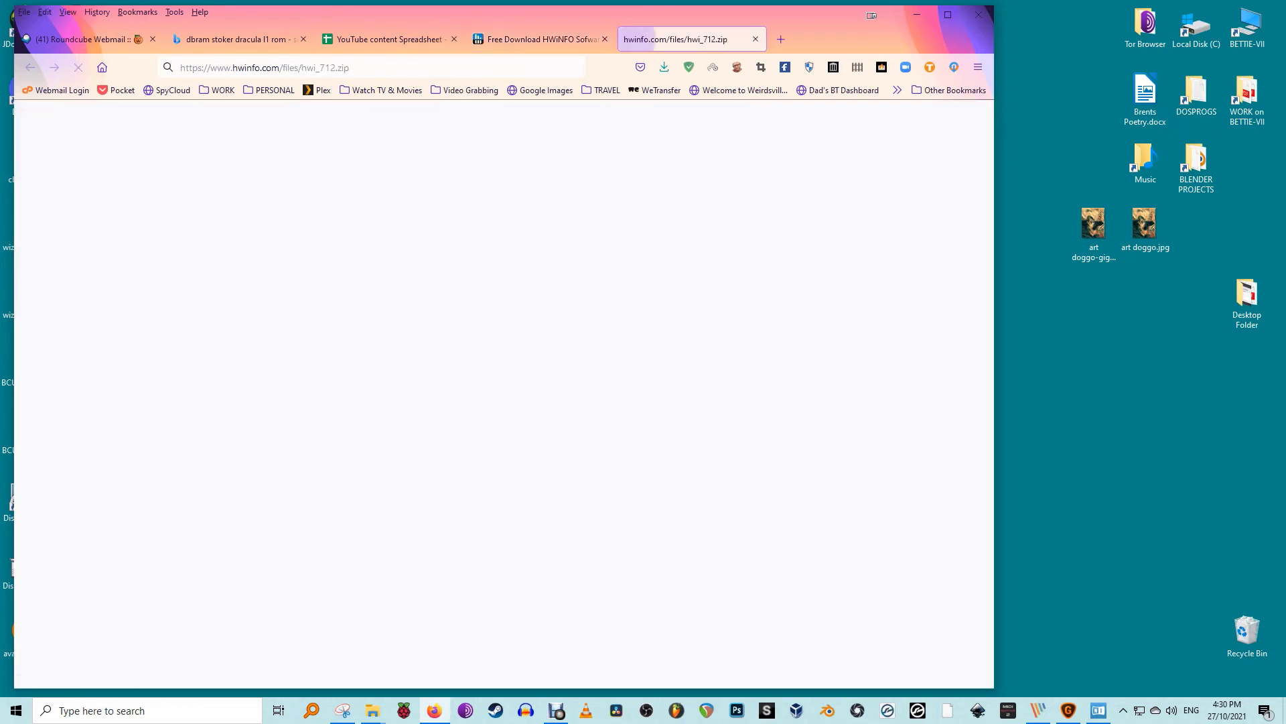
pyautogui.press('Return')
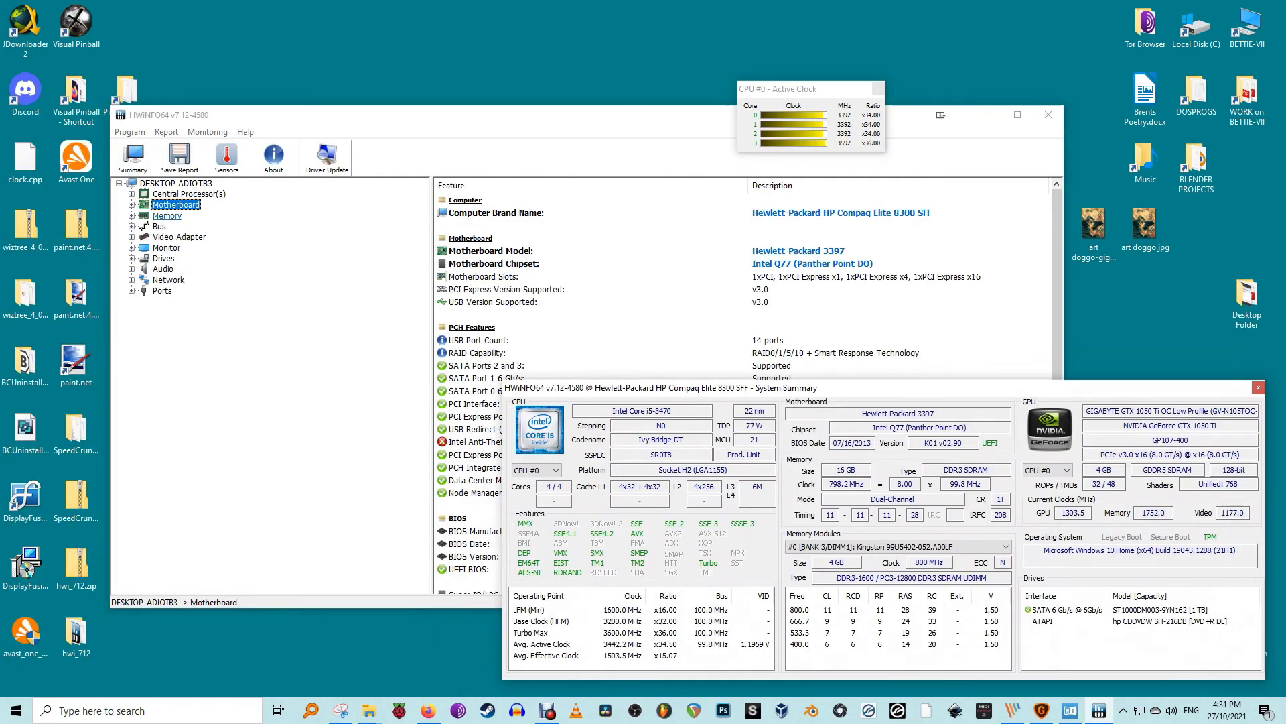
# Browse the Memory, Bus and Video Adapter categories down to the NVIDIA GeForce GTX 1050 Ti details
pyautogui.click(167, 216)
pyautogui.moveTo(434, 385); pyautogui.dragTo(268, 386)
pyautogui.click(159, 226)
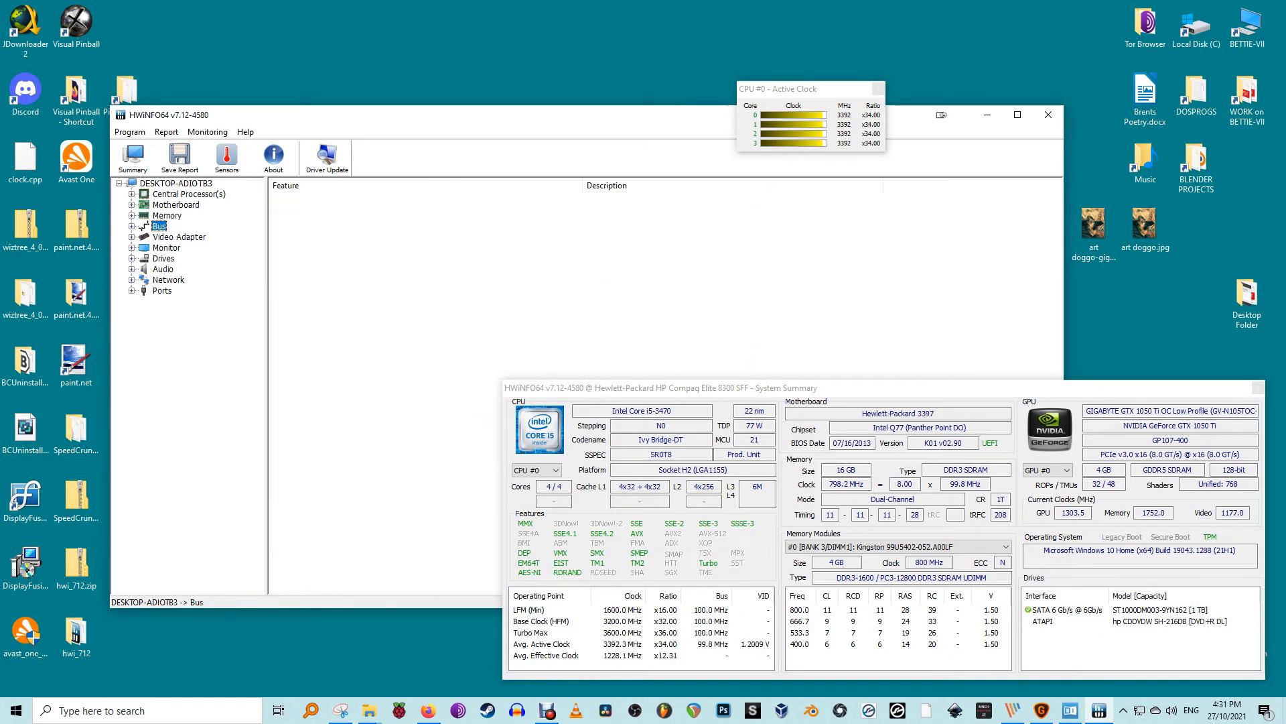
pyautogui.click(179, 237)
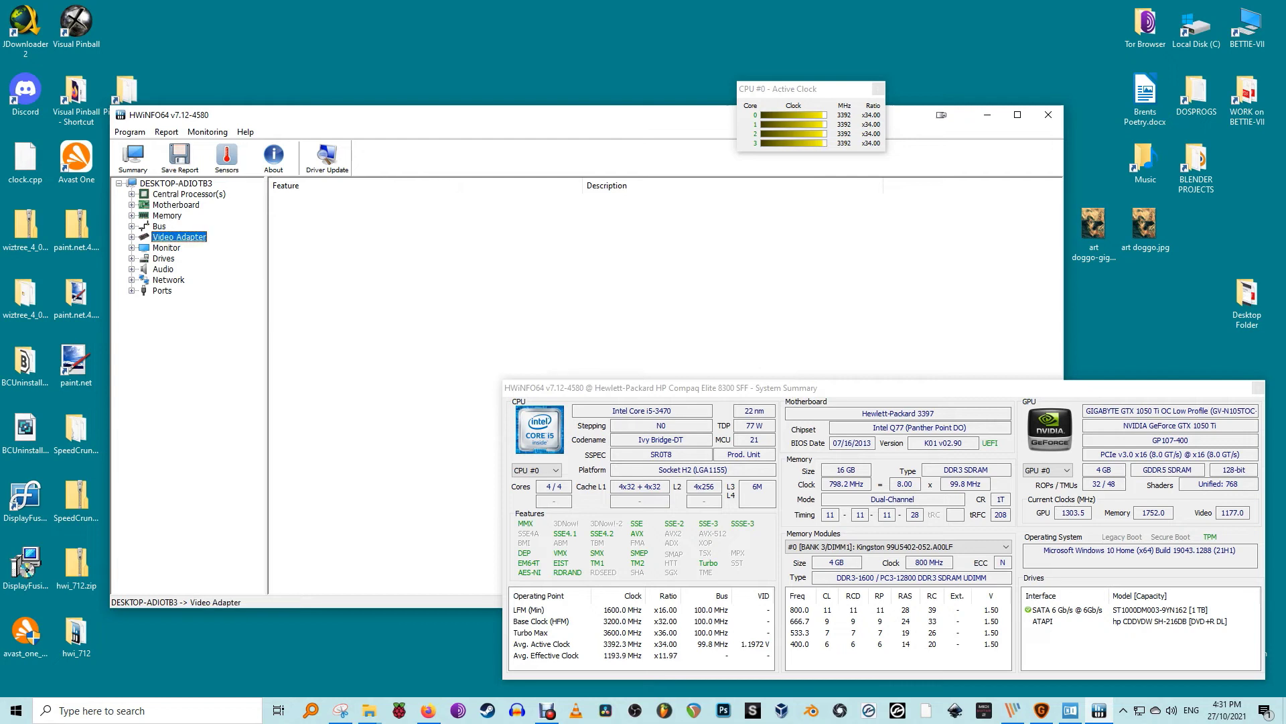
pyautogui.click(132, 237)
pyautogui.click(194, 248)
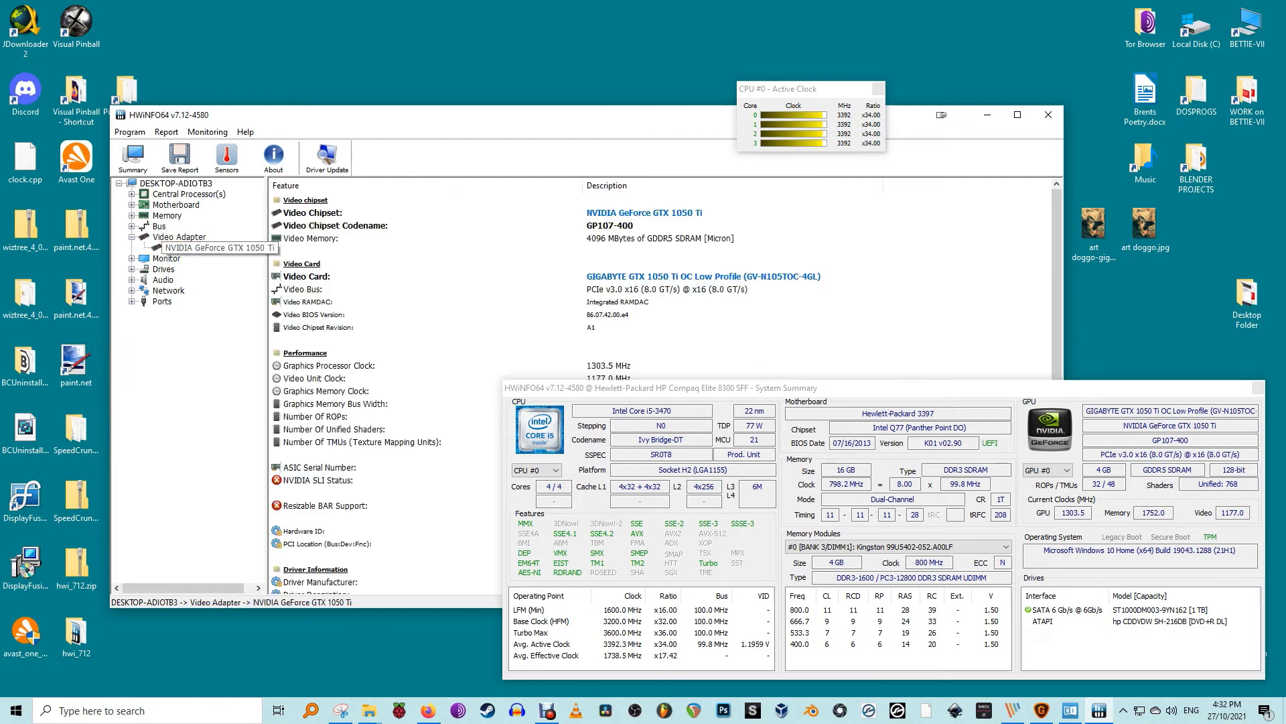
pyautogui.click(132, 227)
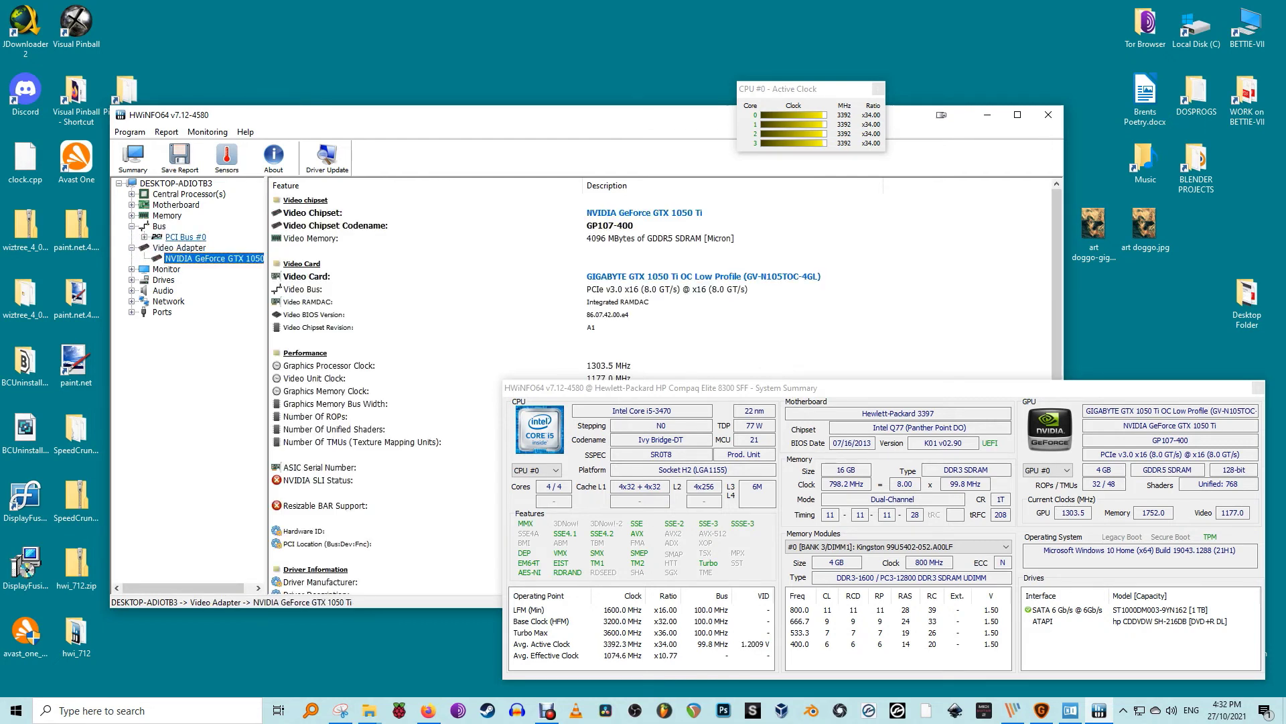
pyautogui.click(185, 237)
pyautogui.click(201, 258)
# Expand Monitor and Drives to show the AOC 2250W and the ST1000DM003-9YN162 drive details
pyautogui.click(132, 270)
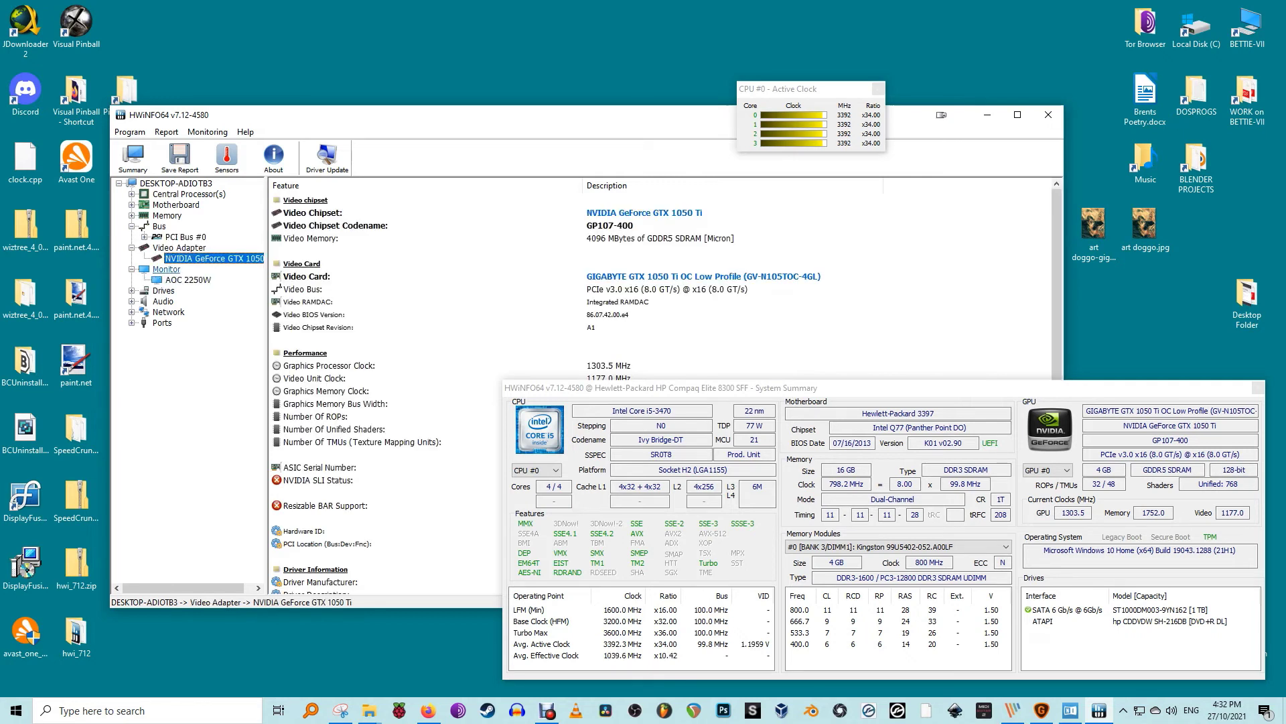
pyautogui.click(188, 279)
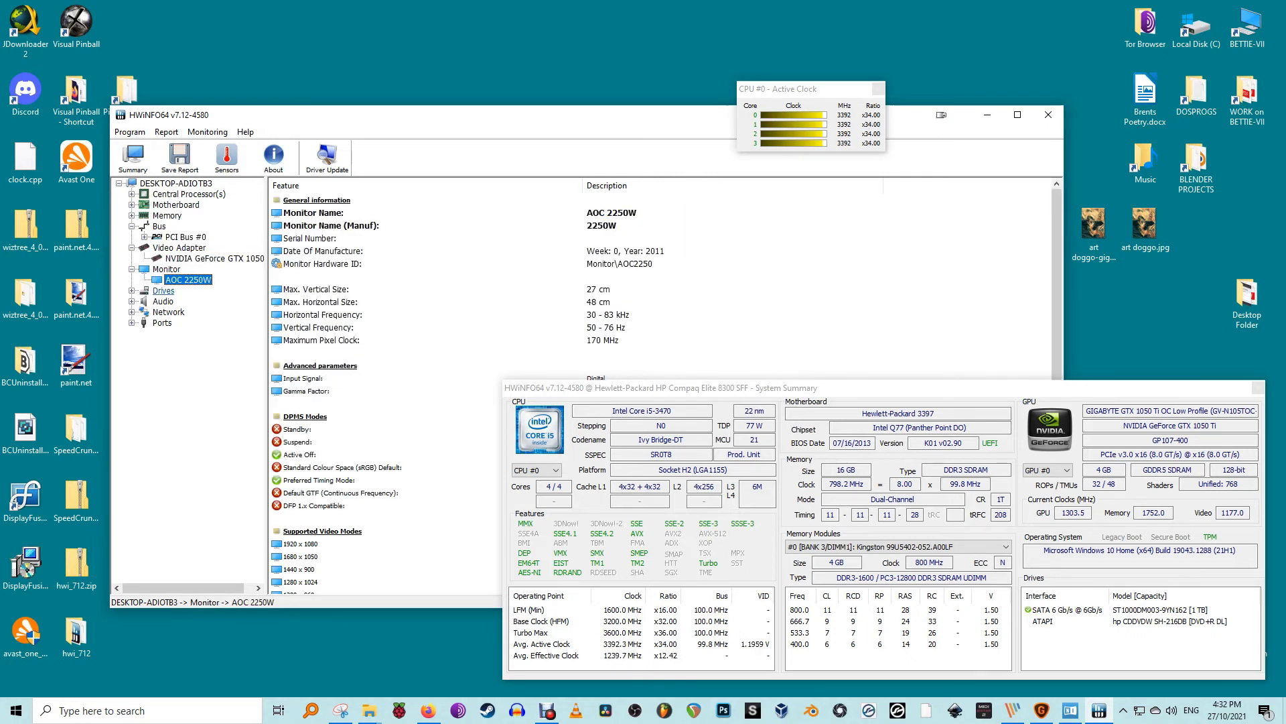
pyautogui.click(164, 291)
pyautogui.click(132, 290)
pyautogui.click(204, 302)
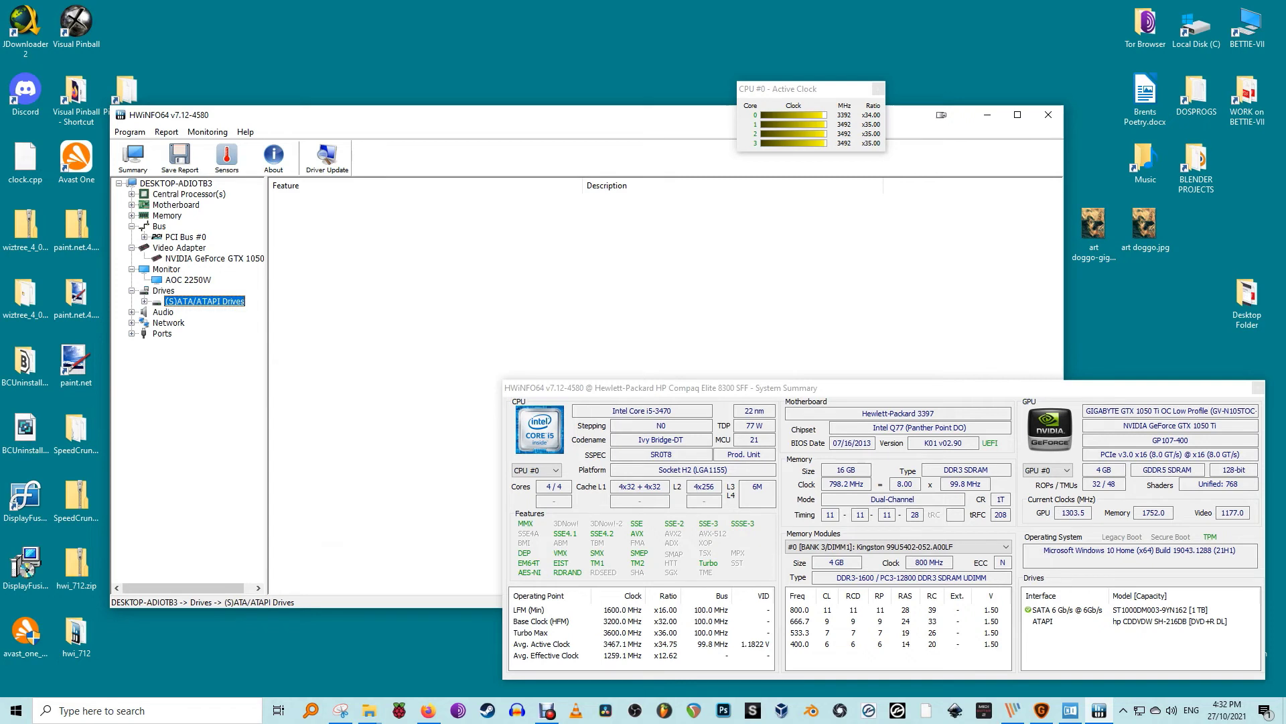
pyautogui.press('Right')
pyautogui.press('Down')
pyautogui.press('Down')
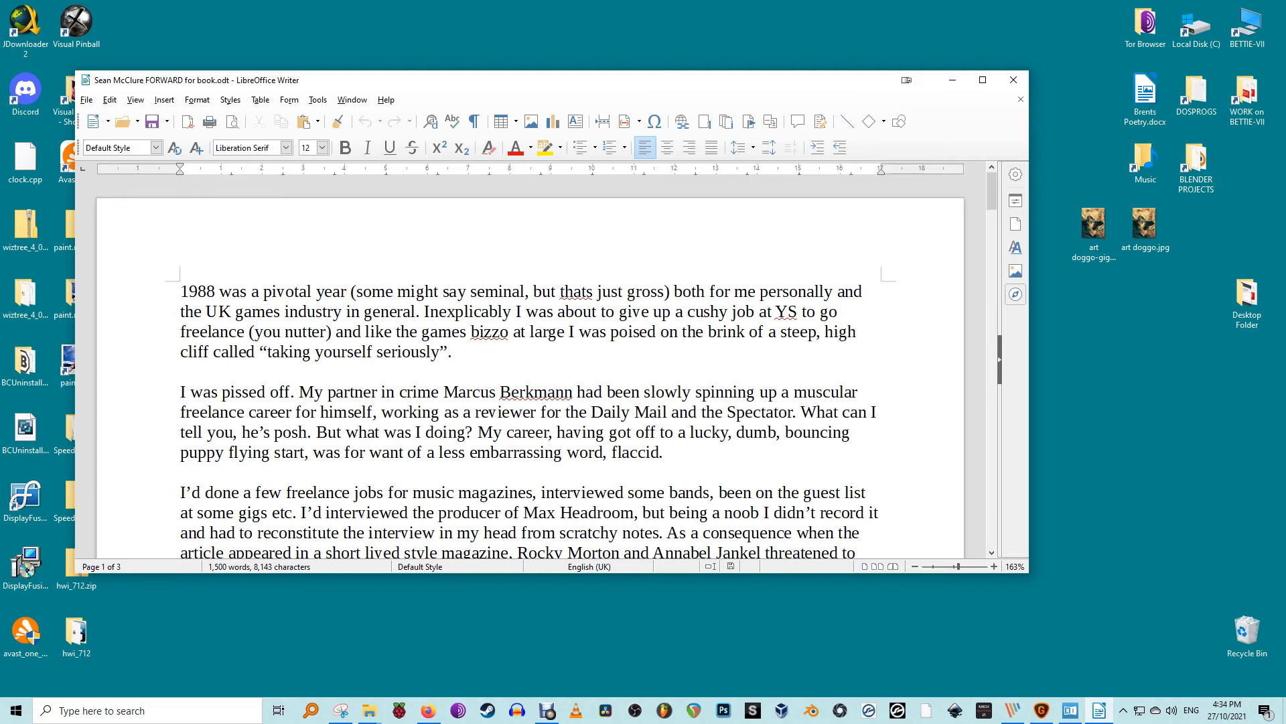
# Scroll down through page 1 of the book foreword text
pyautogui.scroll(-5, 529, 365)
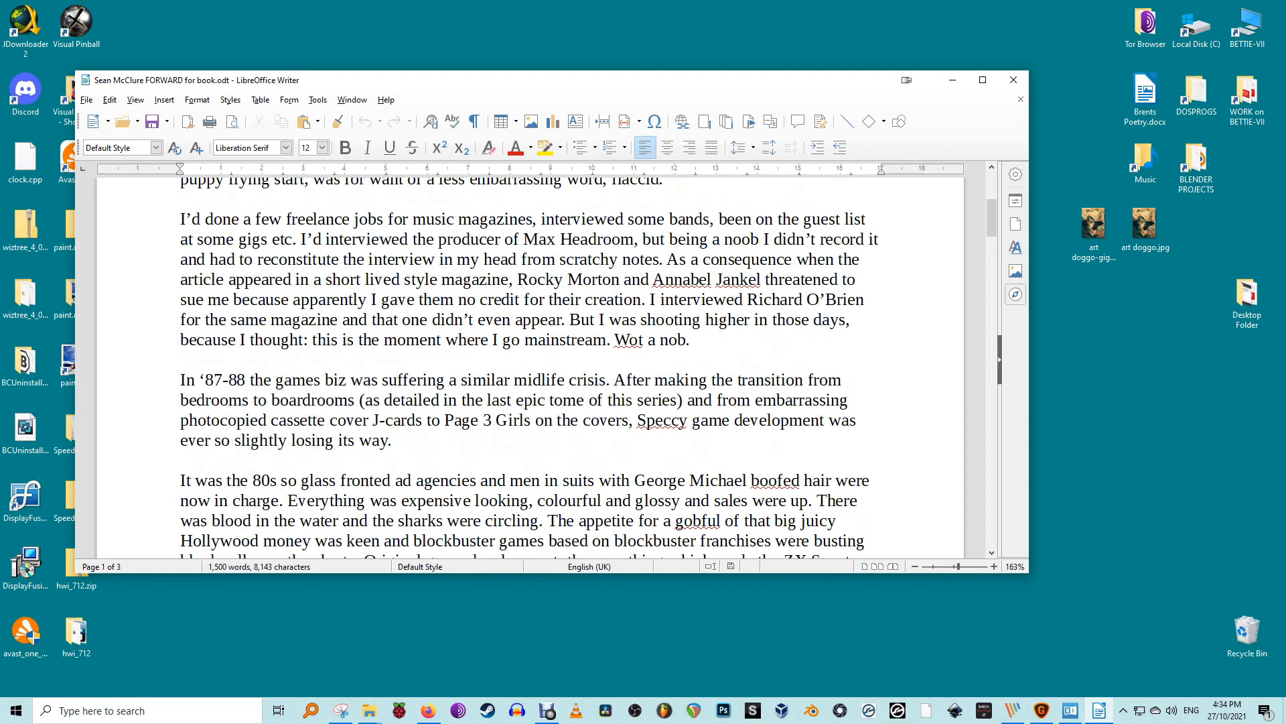
pyautogui.scroll(-15, 529, 365)
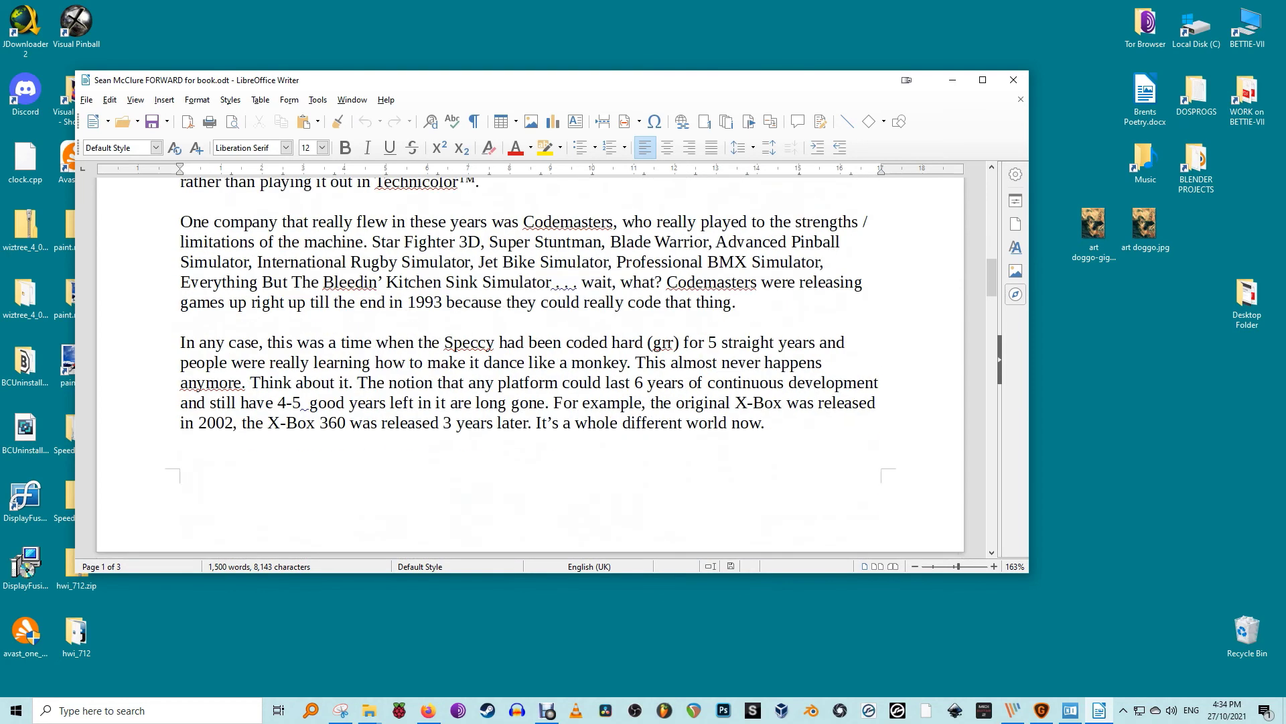
pyautogui.scroll(-2, 530, 365)
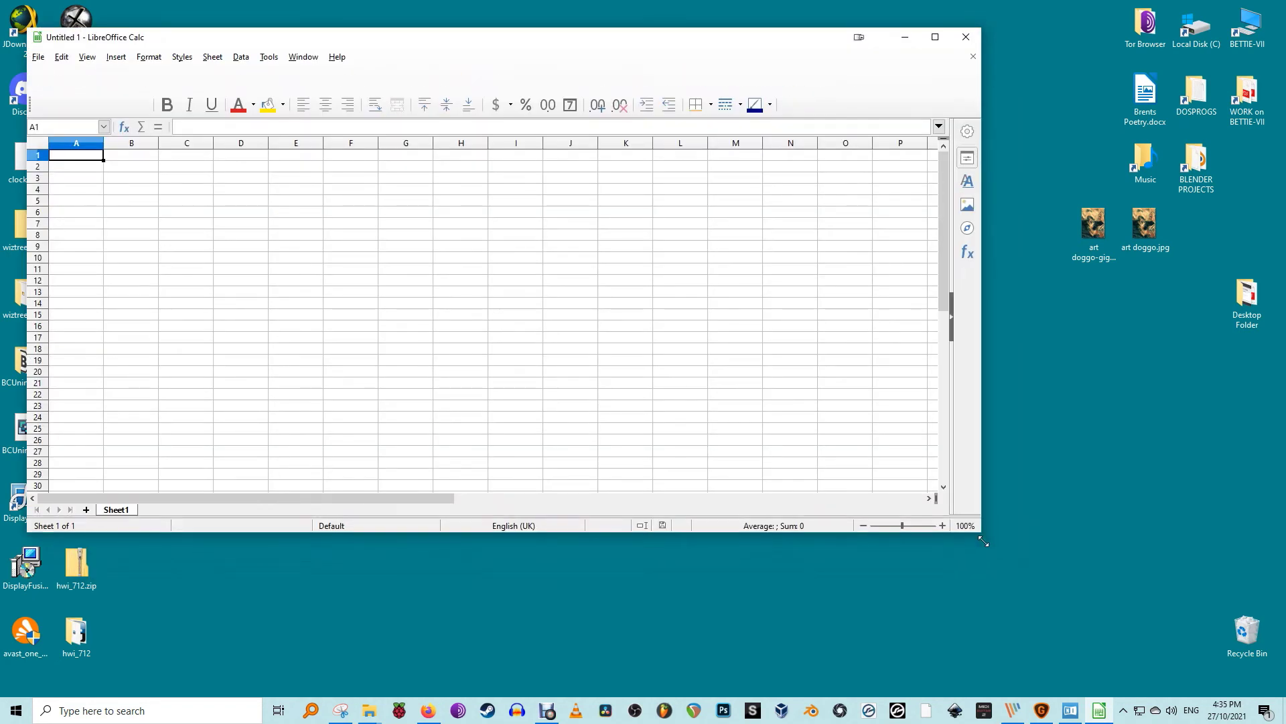
# Enlarge Calc, open the Family Budget Planner, and step through Jan-Mar, Apr-June and July-Sep sheets to Spending Total
pyautogui.moveTo(976, 534); pyautogui.dragTo(1044, 661)
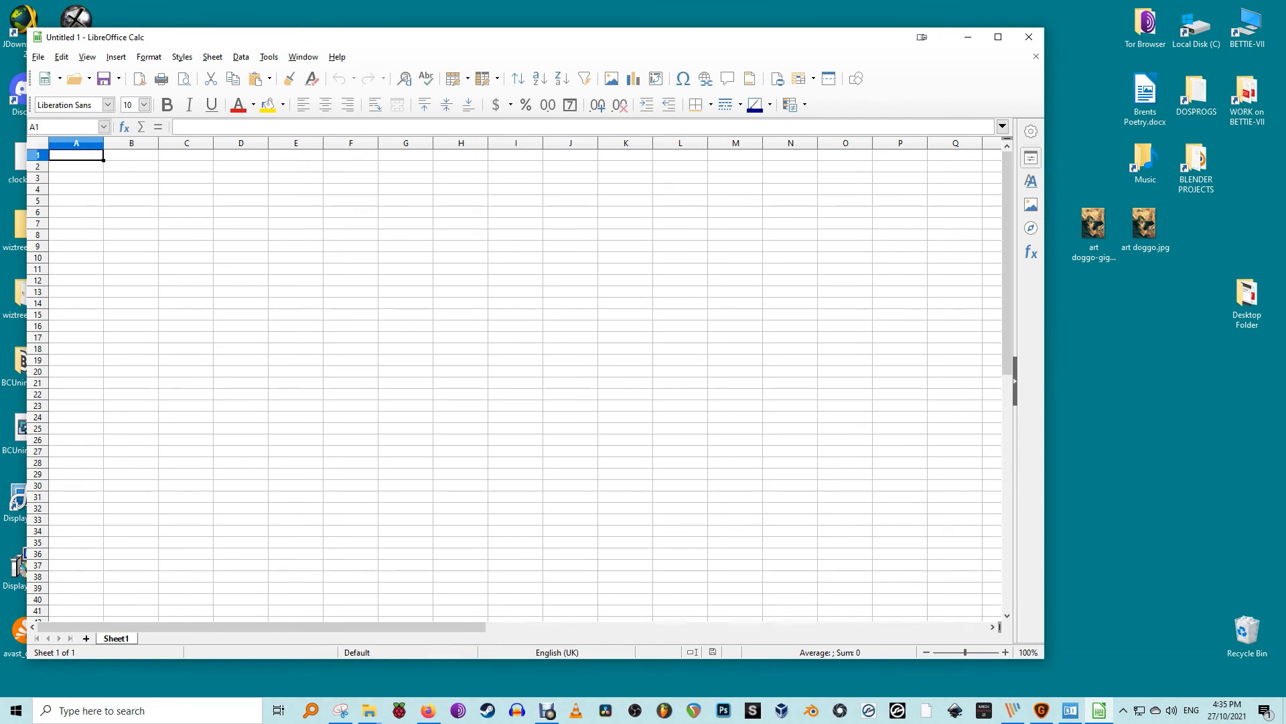
pyautogui.click(38, 56)
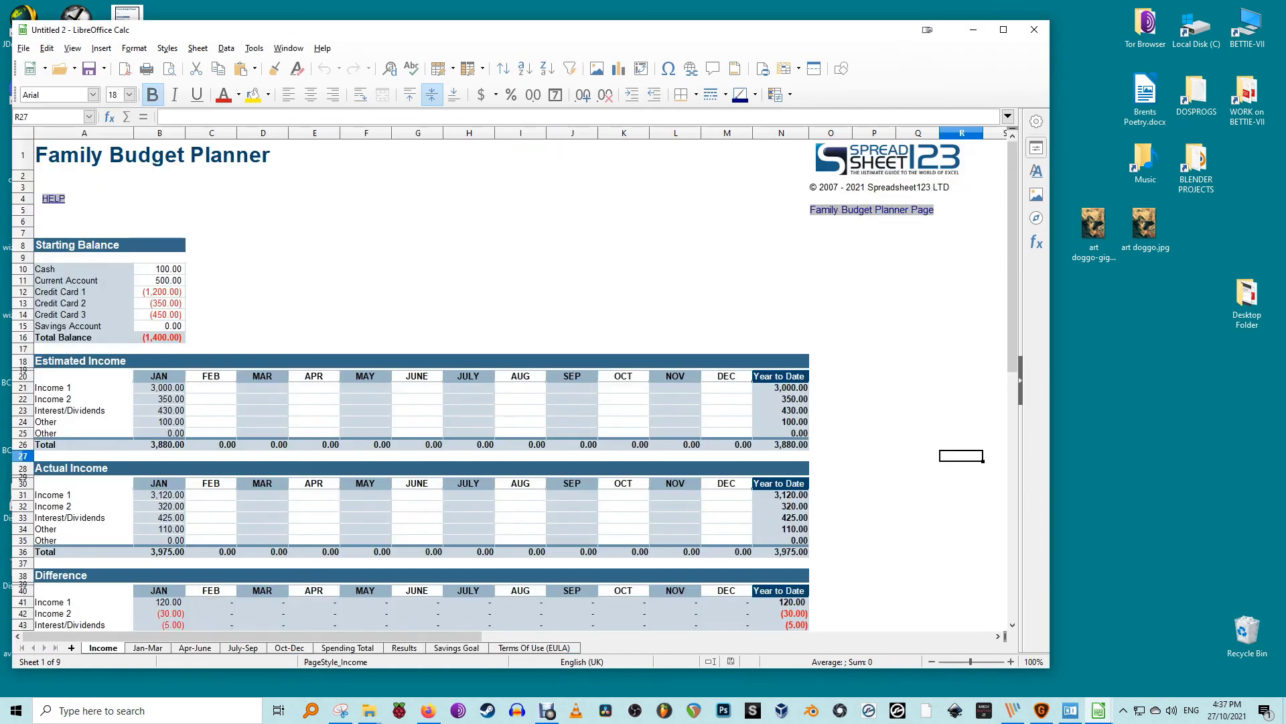
pyautogui.hotkey('ctrl', 'pagedown')
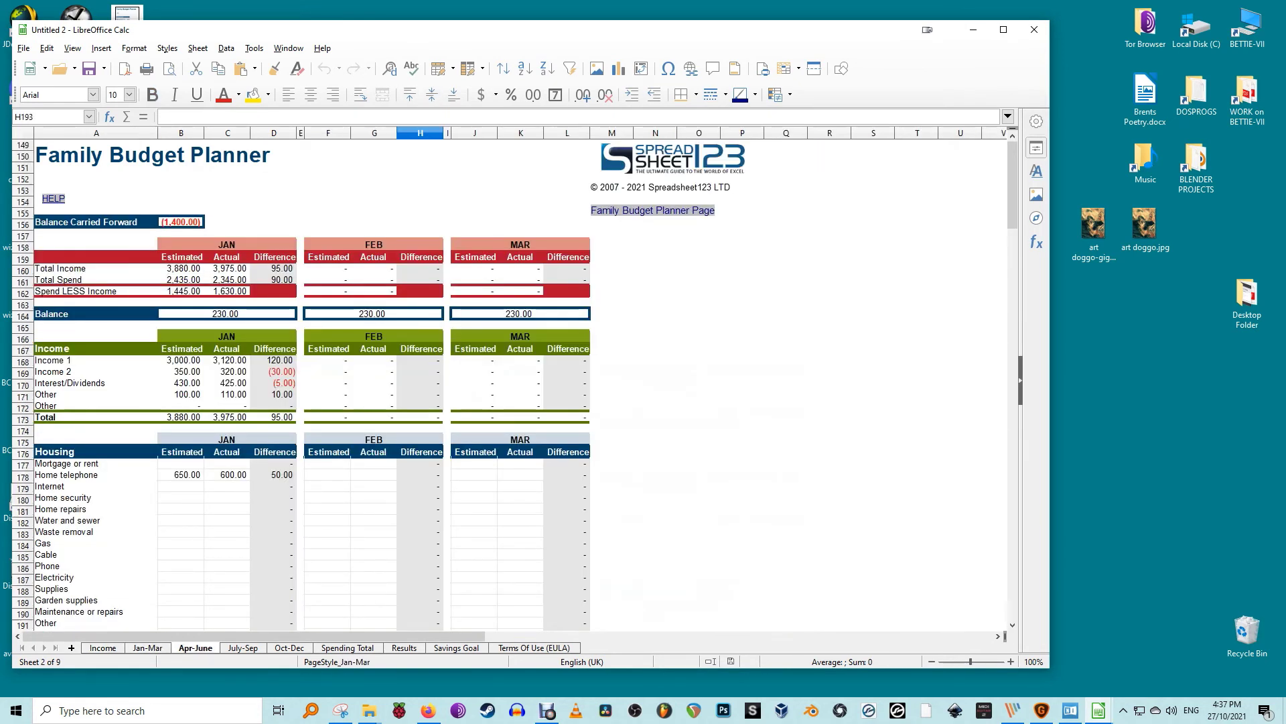
pyautogui.hotkey('ctrl', 'pagedown')
pyautogui.hotkey('ctrl', 'pagedown')
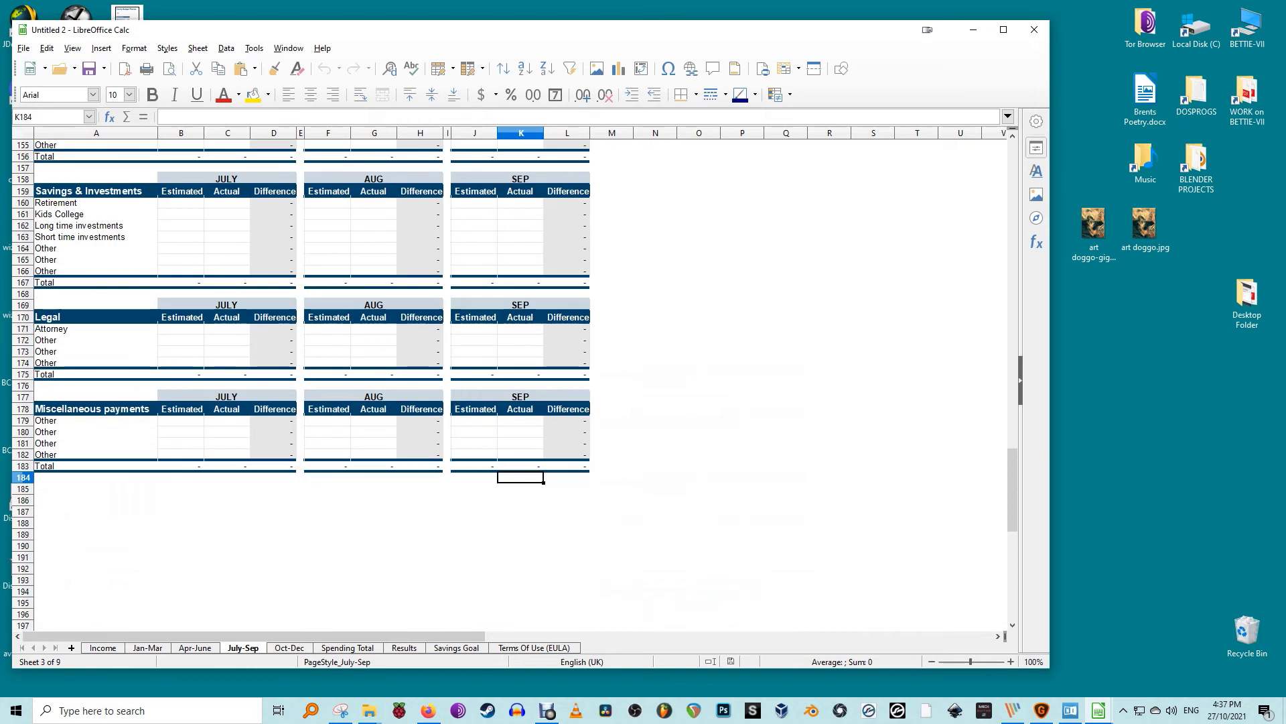
pyautogui.hotkey('ctrl', 'pagedown')
pyautogui.hotkey('ctrl', 'pagedown')
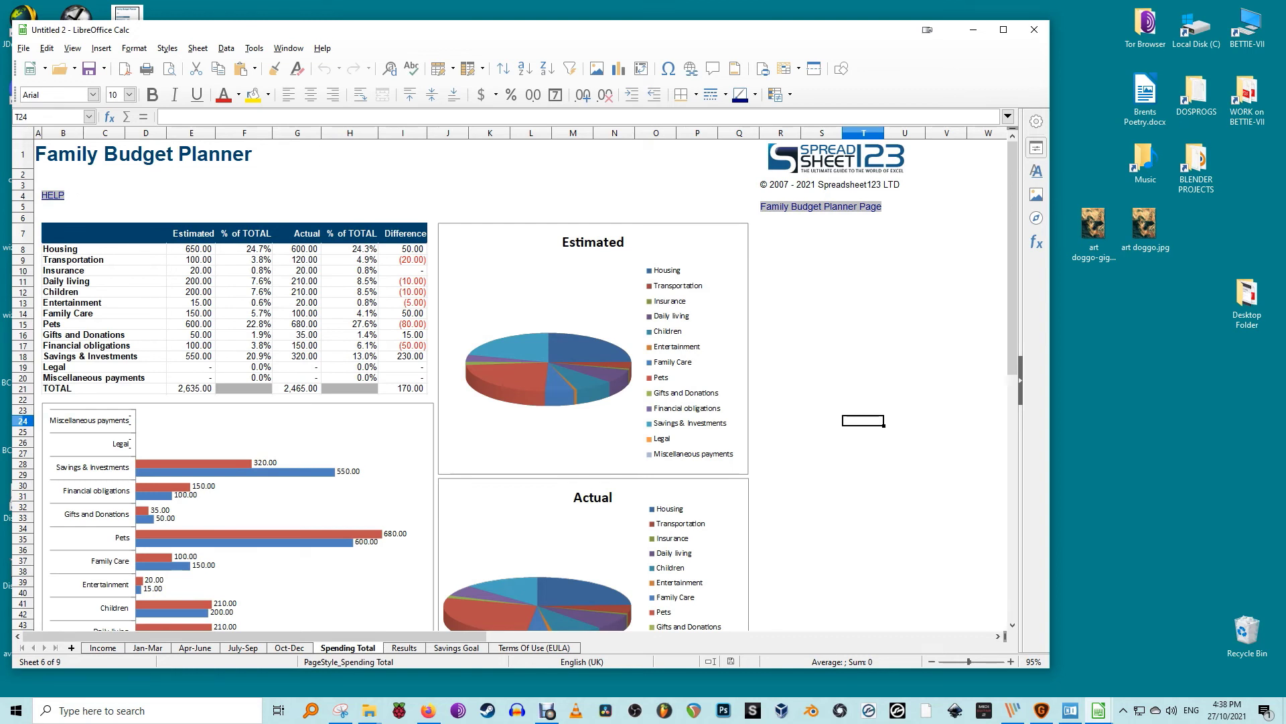
pyautogui.scroll(-5, 516, 367)
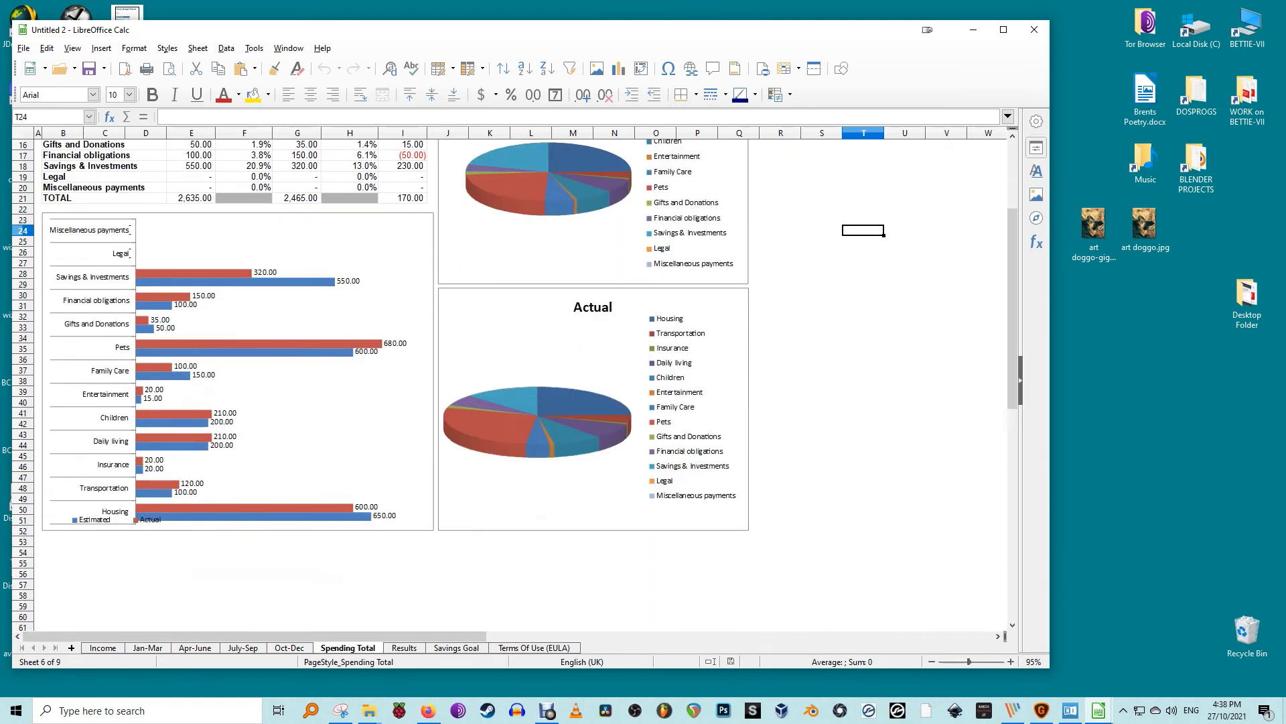
pyautogui.scroll(2, 516, 367)
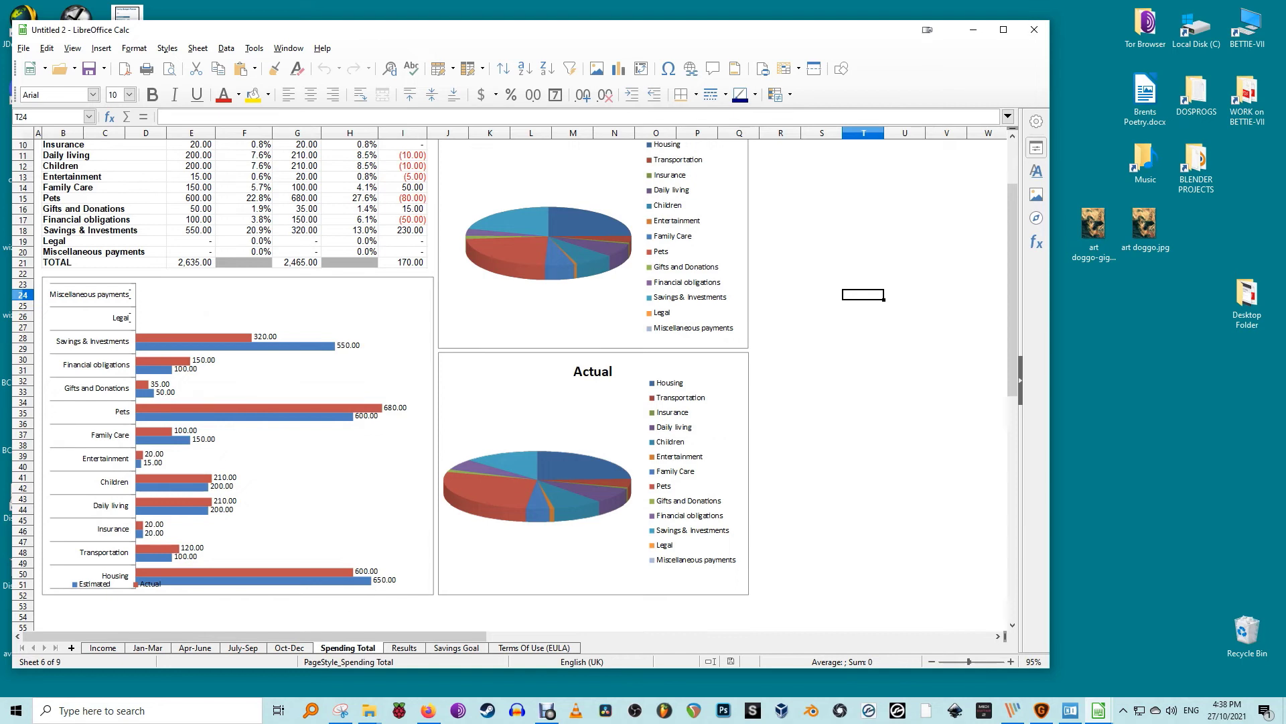
pyautogui.scroll(3, 516, 367)
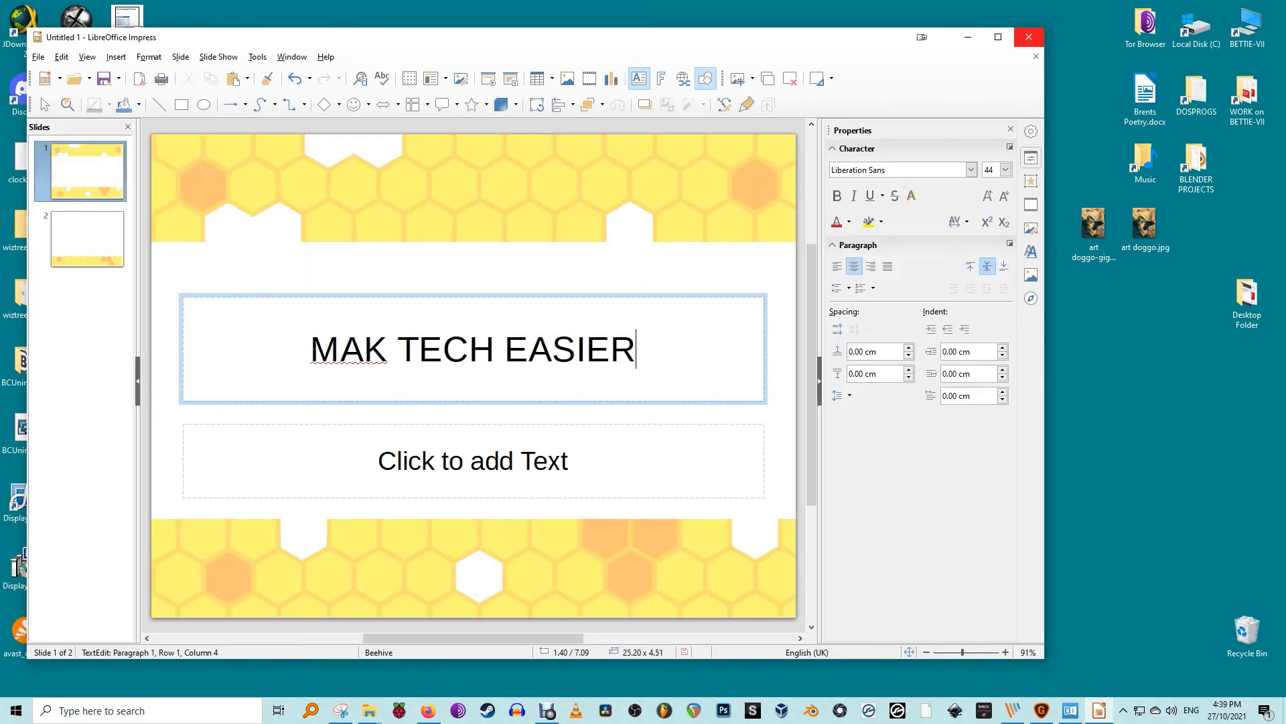